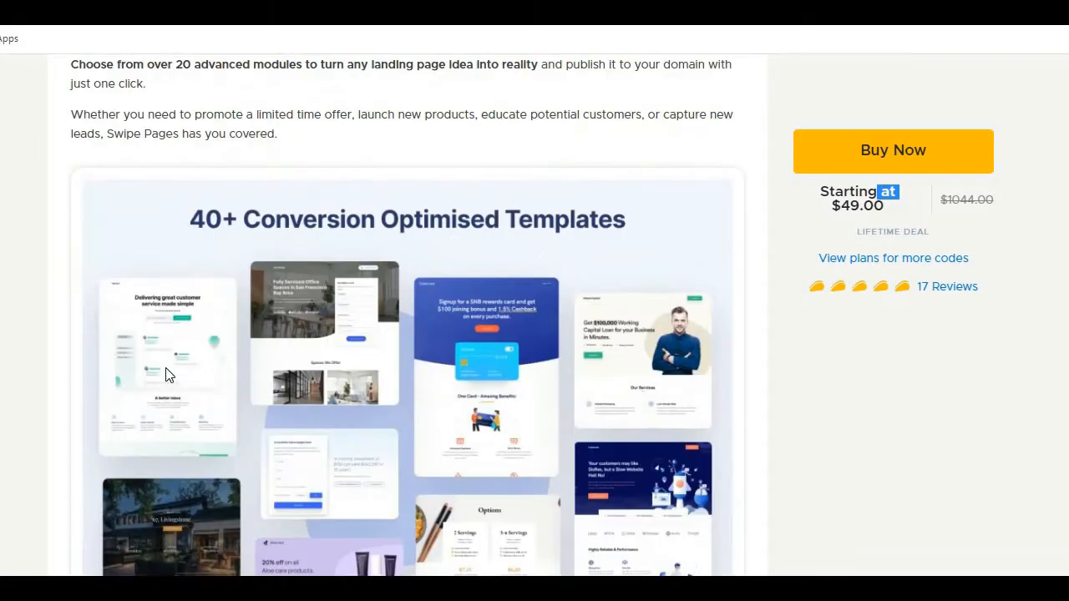
Step: Skim the Swipe Pages deal description down to the Single, Double and Multiple plan cards
scroll(308, 386, down, 20)
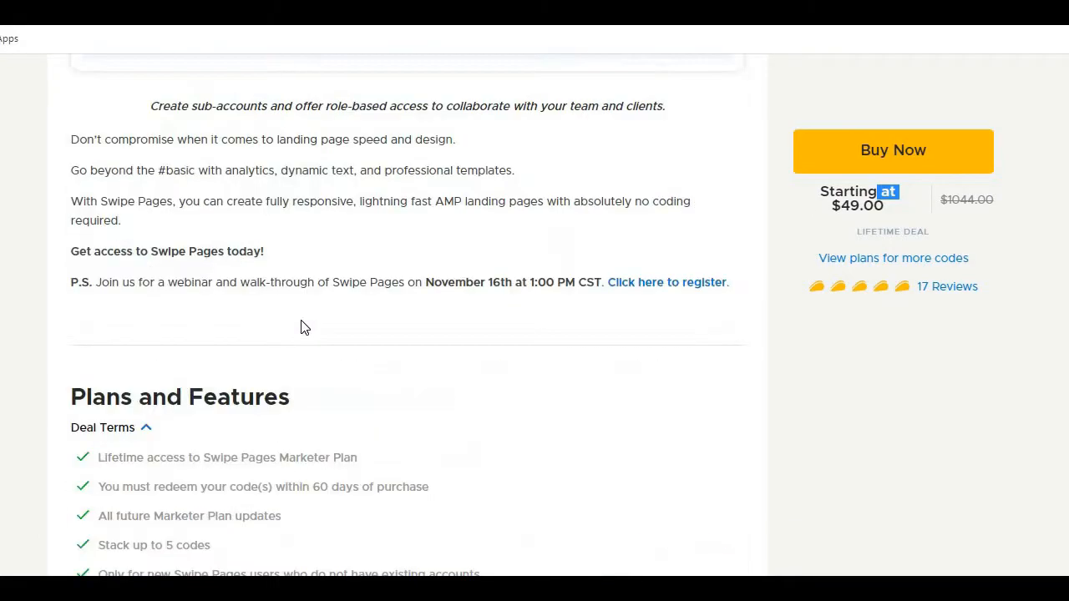
scroll(233, 338, up, 7)
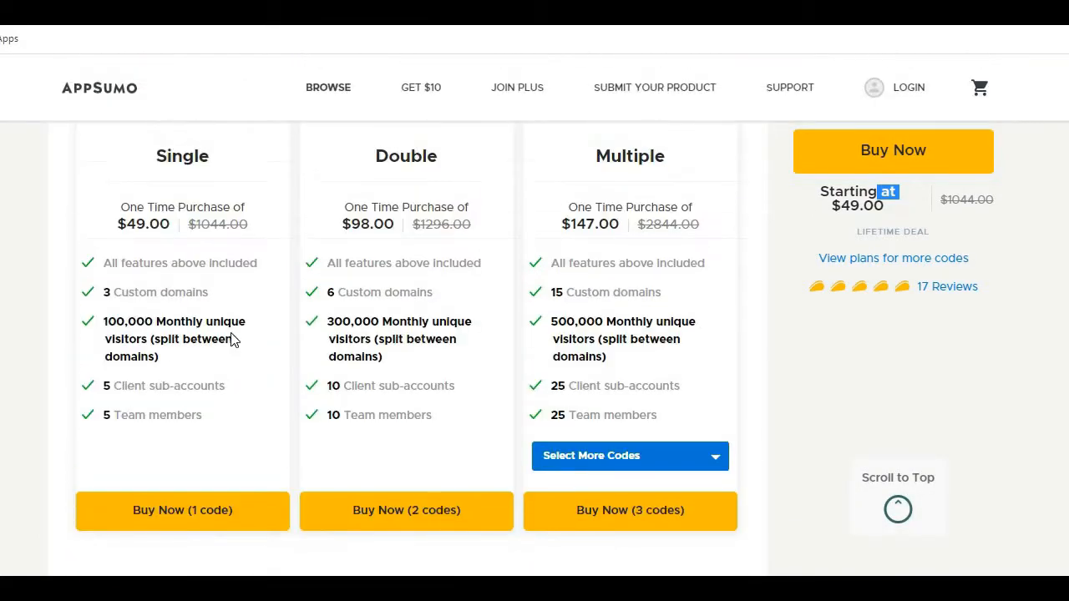
scroll(33, 281, down, 1)
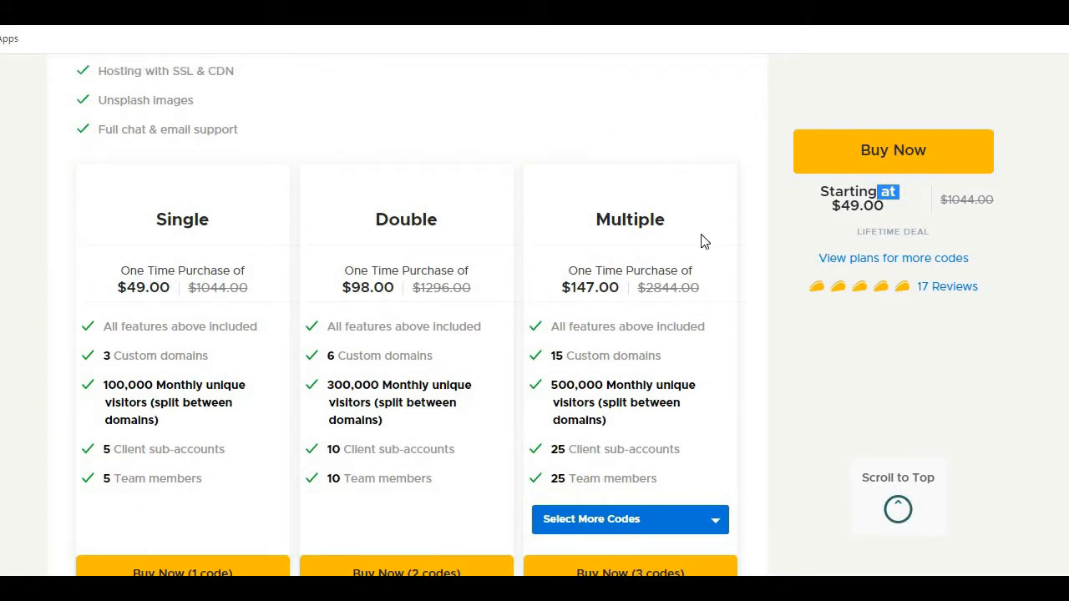
drag(117, 265, 167, 294)
click(156, 325)
drag(102, 325, 171, 330)
drag(234, 342, 259, 329)
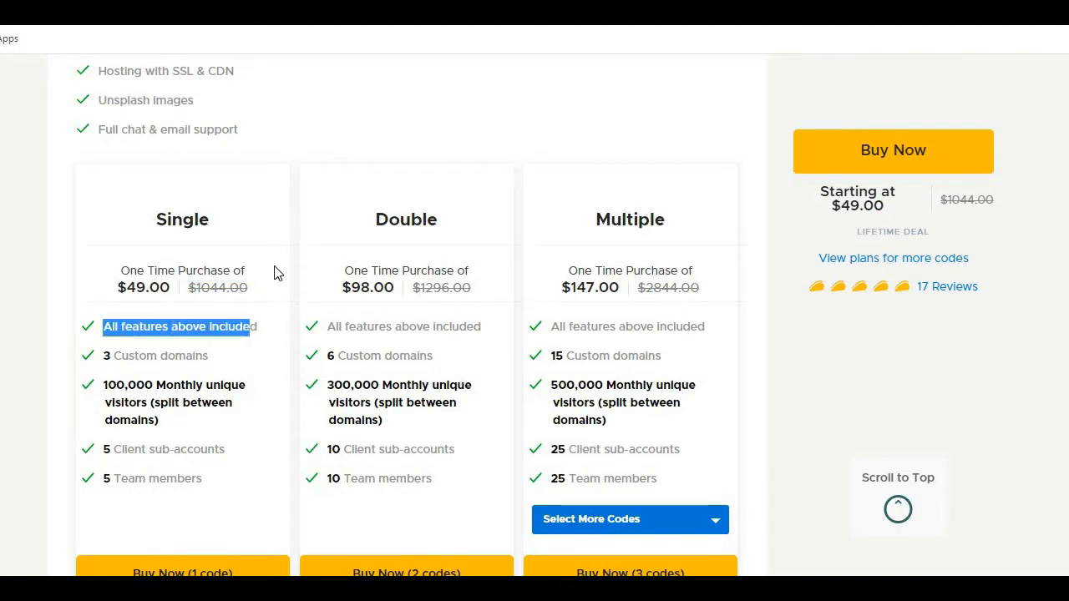
Step: Read through the features included in all plans, from AMP and unlimited landing pages to integrations and support
scroll(272, 217, up, 8)
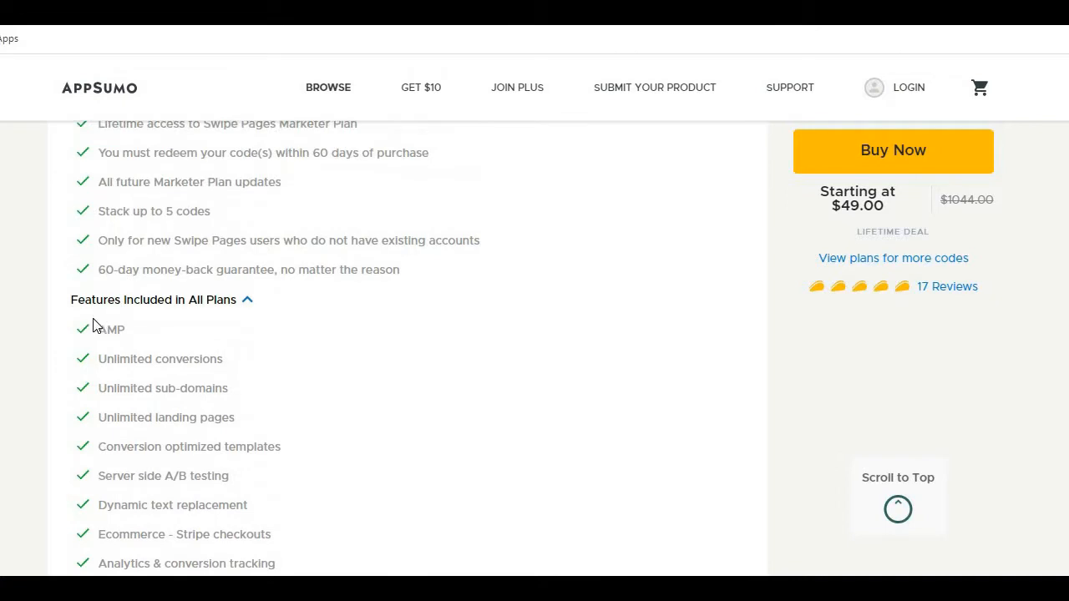
double_click(129, 331)
drag(106, 359, 222, 359)
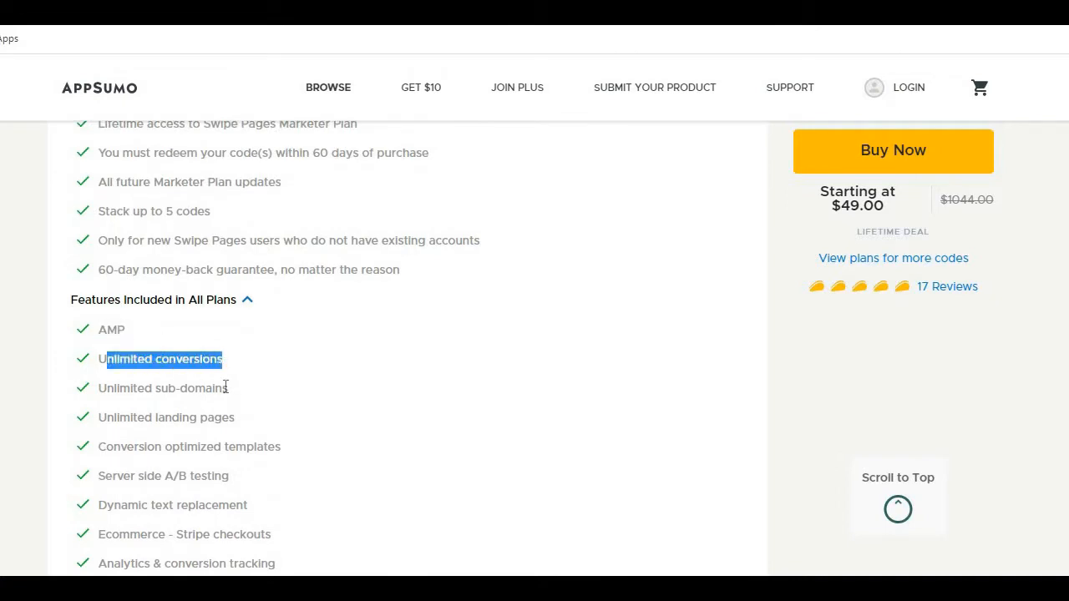
drag(106, 389, 238, 418)
drag(145, 415, 164, 418)
drag(238, 428, 263, 437)
scroll(131, 368, down, 1)
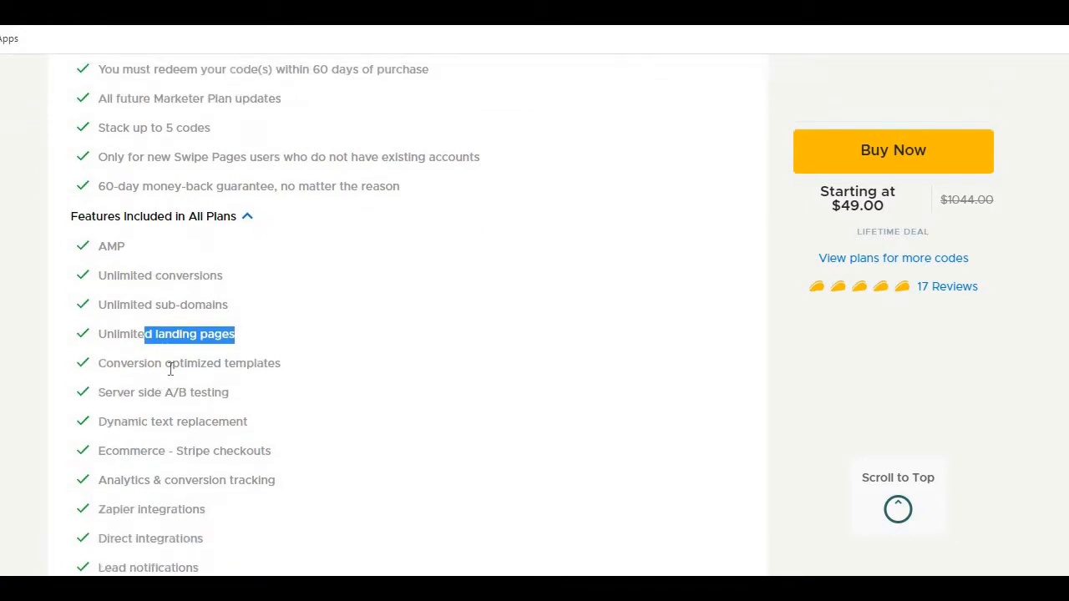
drag(121, 363, 282, 382)
scroll(138, 305, down, 1)
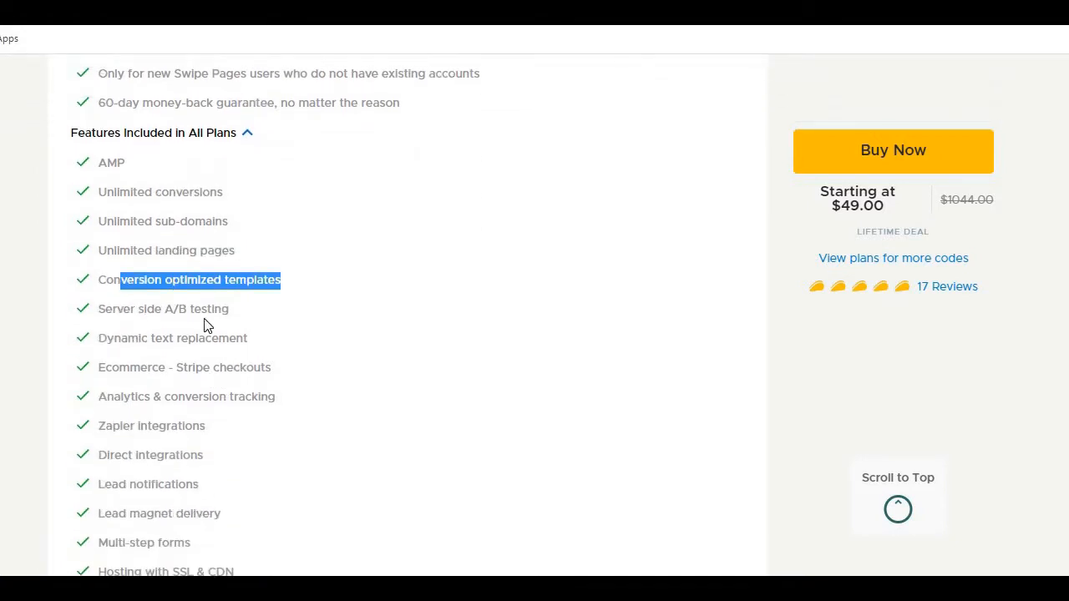
drag(131, 309, 231, 310)
scroll(270, 368, down, 1)
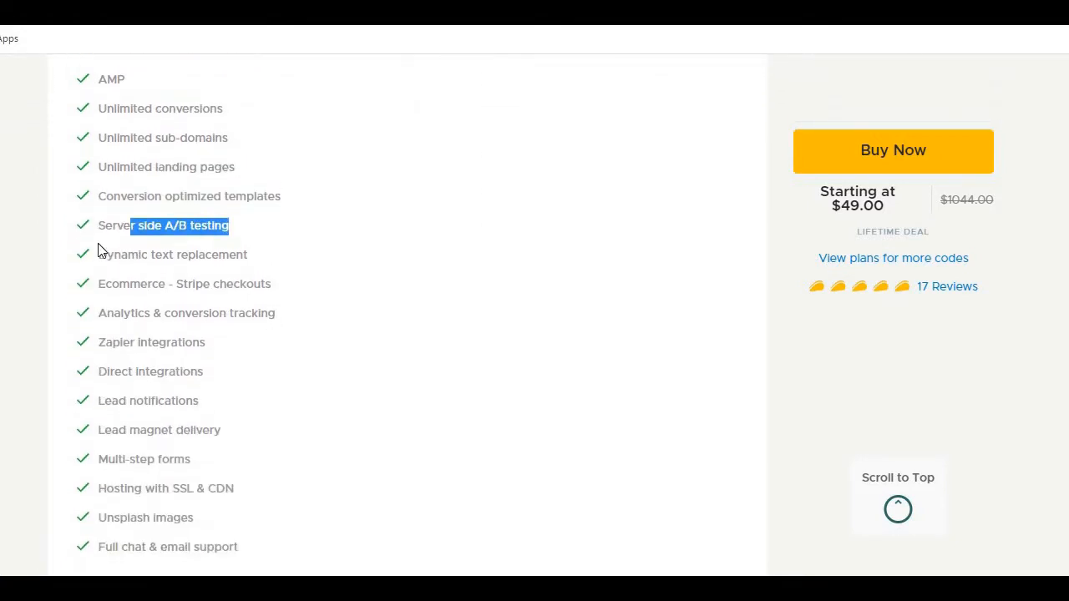
drag(97, 250, 293, 288)
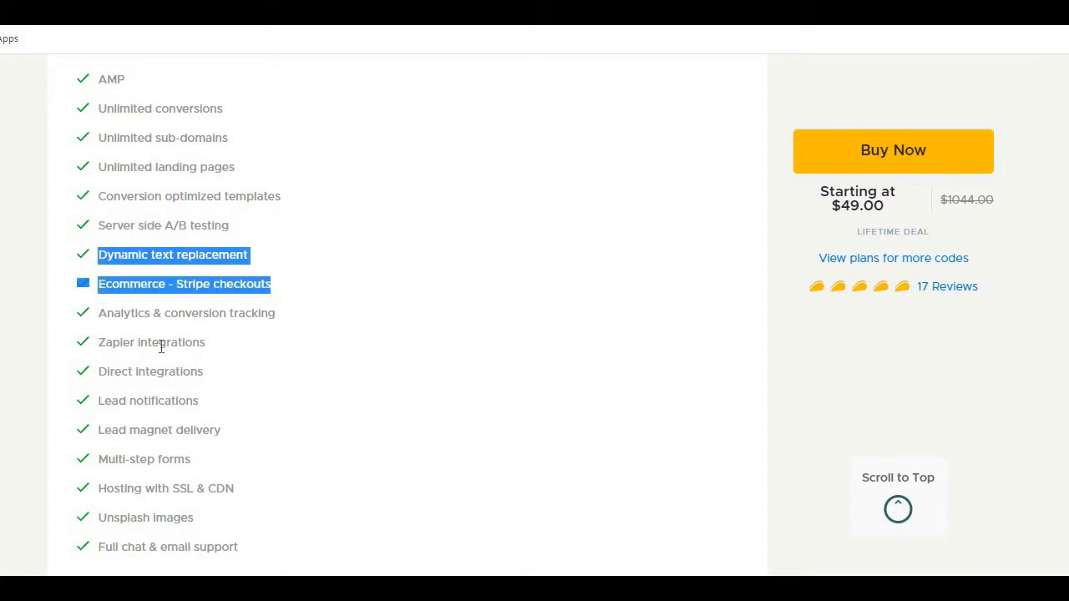
drag(149, 255, 317, 364)
scroll(317, 364, down, 3)
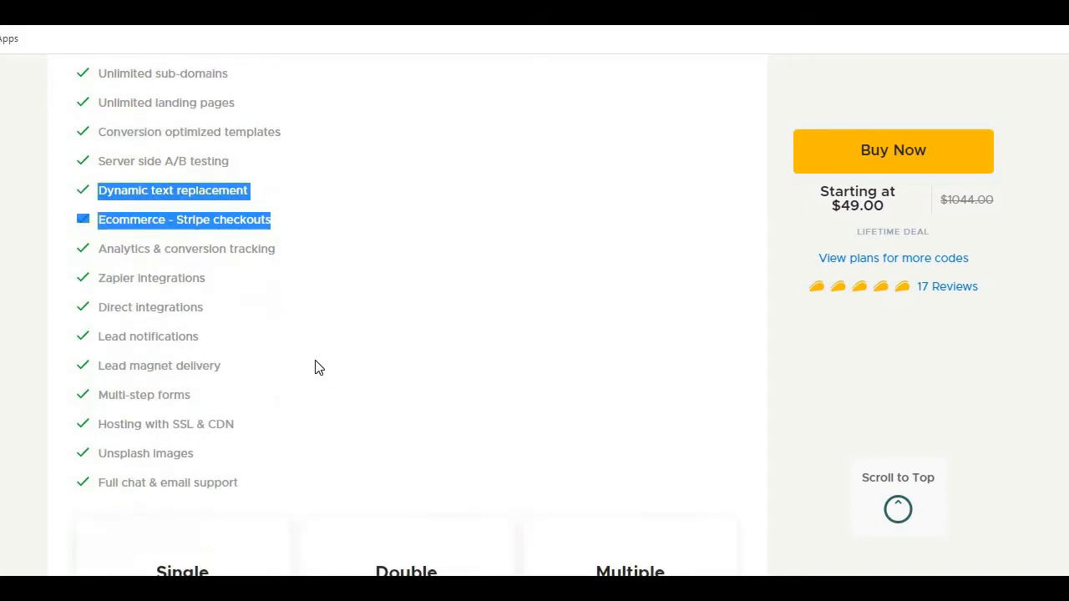
Step: Examine the Single plan's limits for custom domains, monthly unique visitors, client sub-accounts and team members
scroll(248, 305, down, 3)
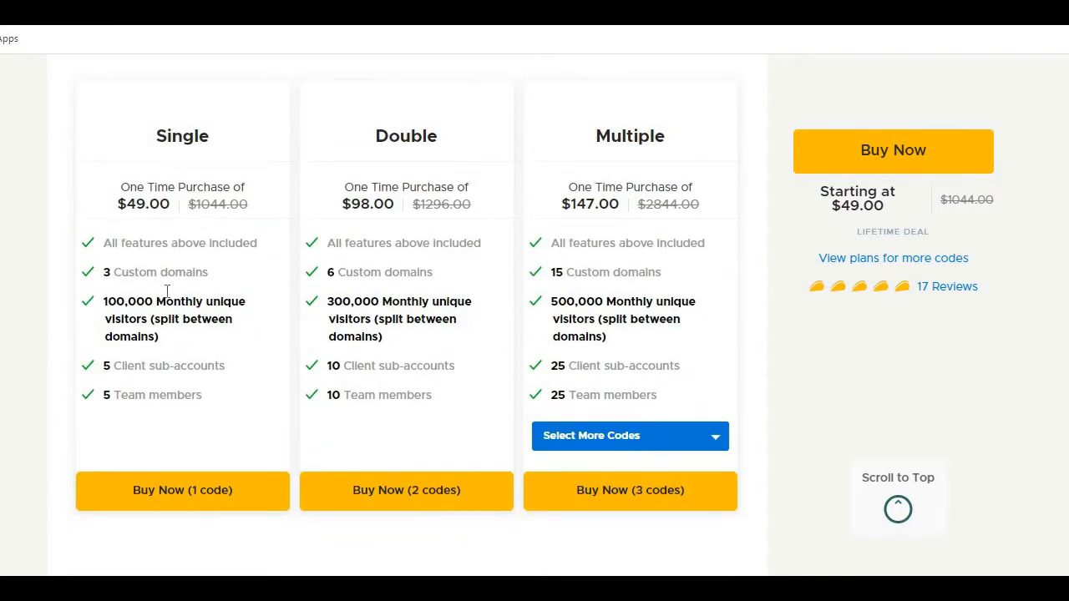
drag(103, 272, 185, 287)
drag(105, 303, 238, 320)
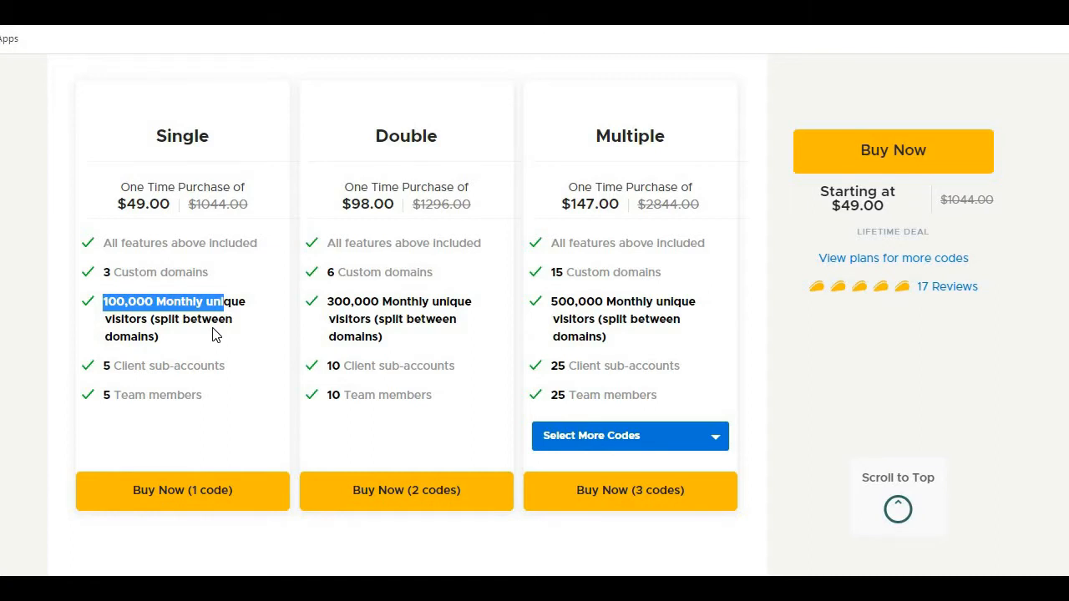
scroll(221, 342, down, 1)
drag(95, 282, 169, 305)
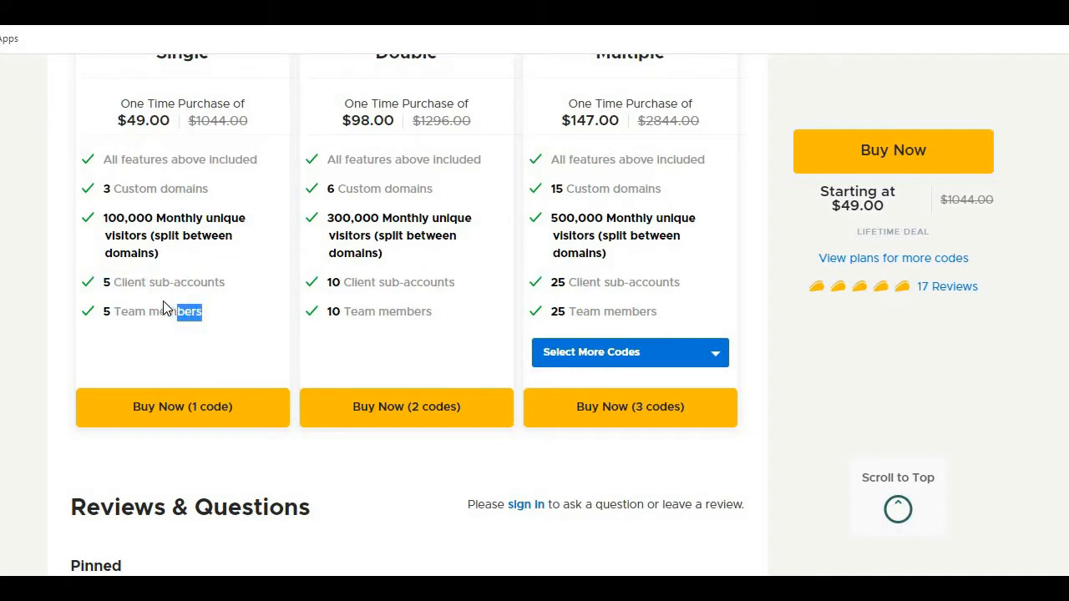
click(104, 311)
drag(104, 309, 130, 311)
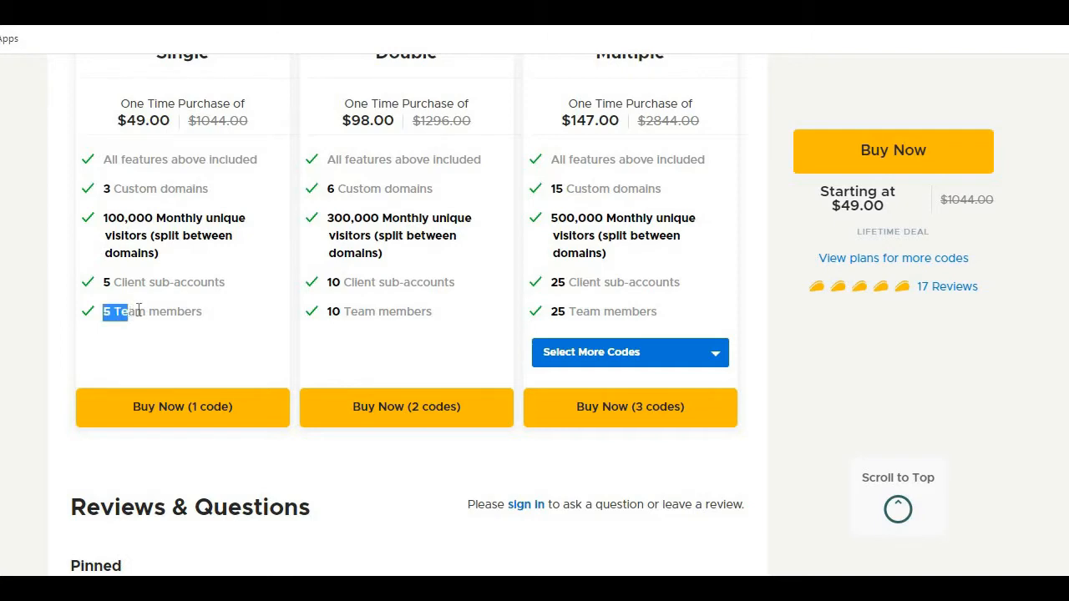
click(184, 313)
Step: Check the lifetime deal's starting price against the one-time prices of the three plans
scroll(158, 311, up, 2)
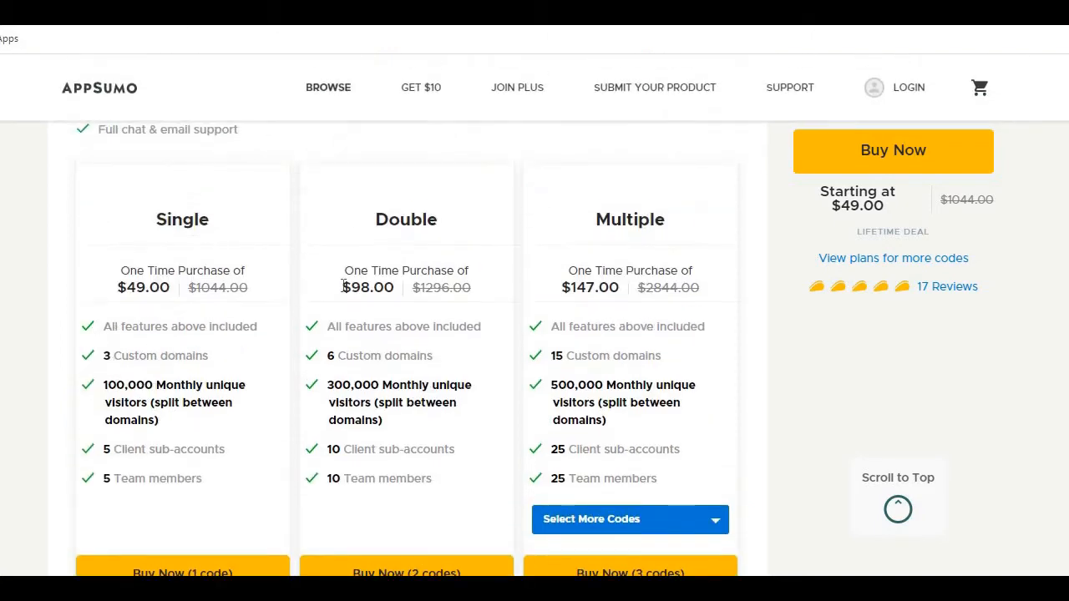
scroll(123, 231, down, 1)
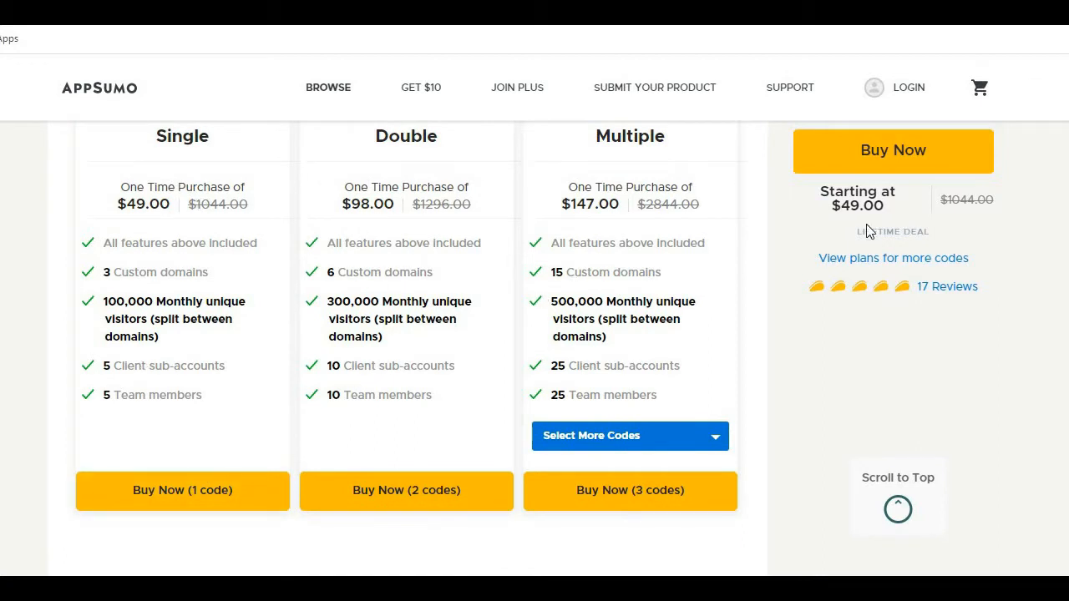
drag(832, 214, 909, 213)
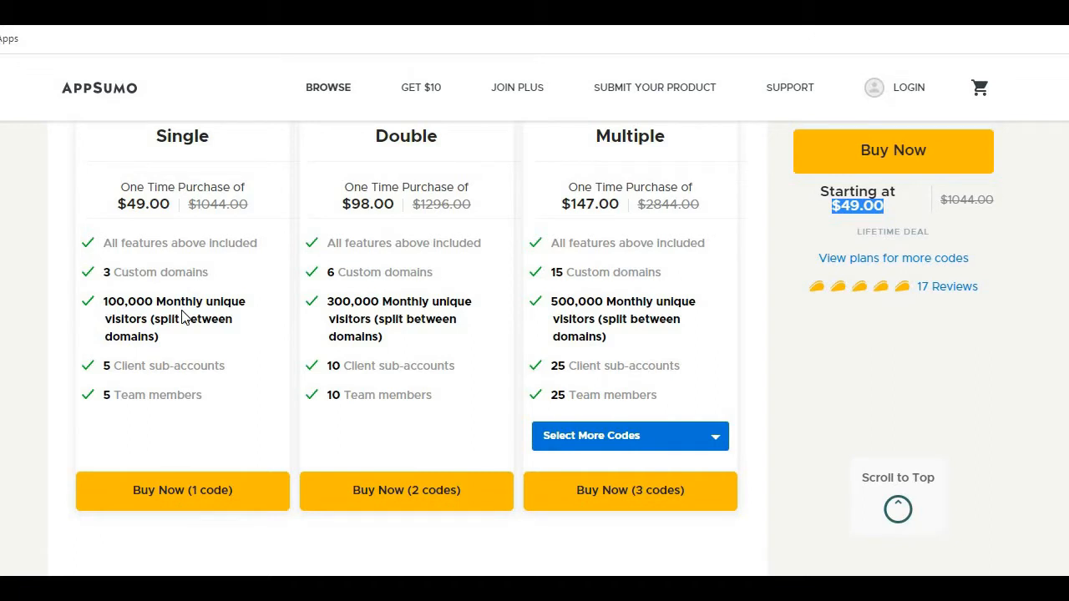
click(864, 232)
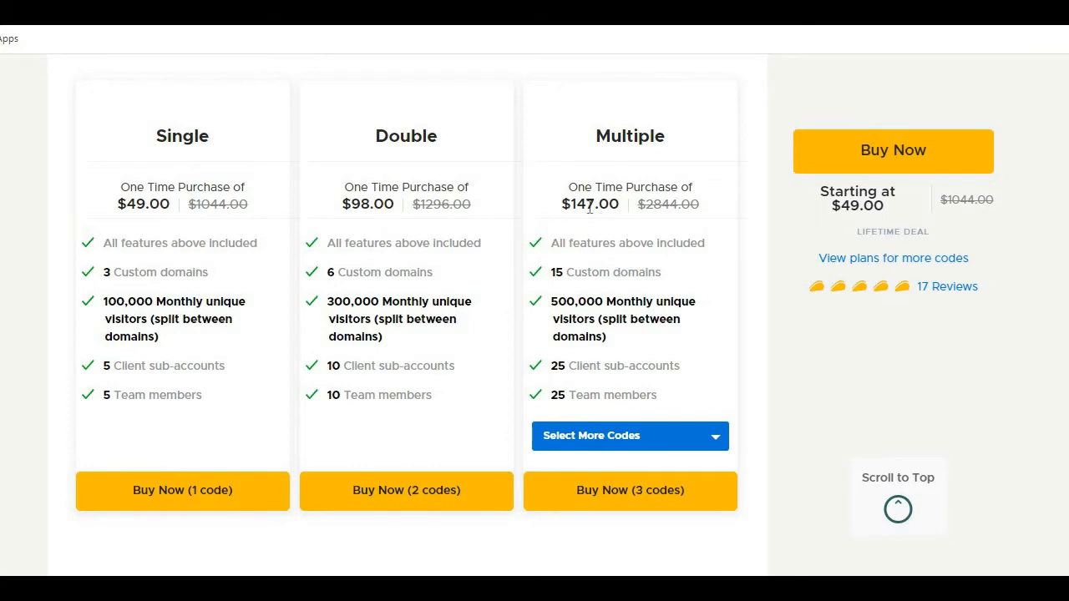
scroll(523, 275, down, 1)
scroll(186, 183, up, 1)
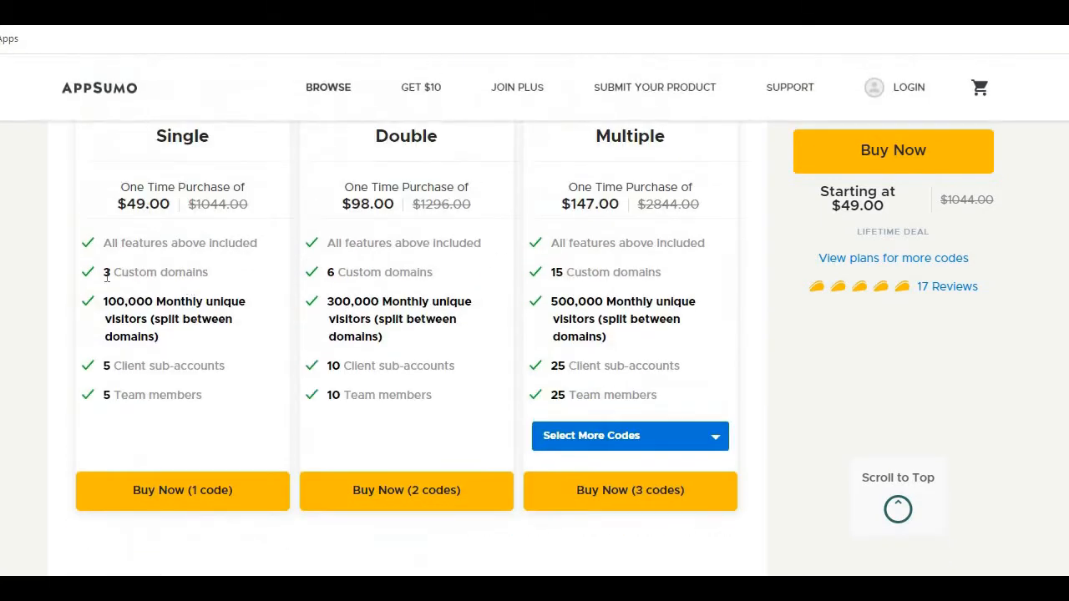
scroll(259, 360, up, 1)
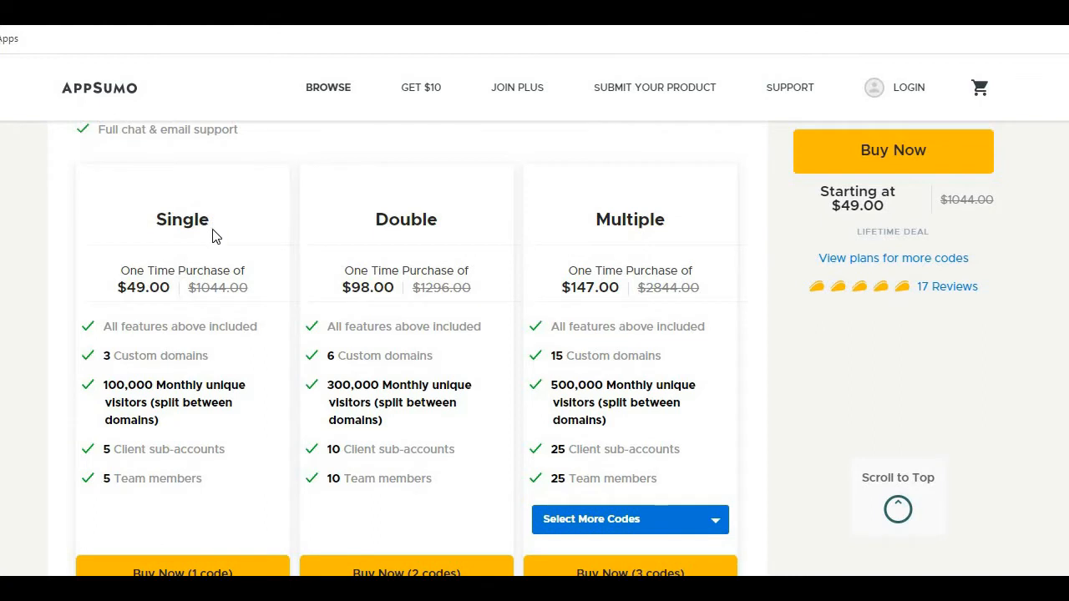
Step: Examine the Double plan's included features, custom domains and monthly visitor limit alongside the other plans
drag(592, 223, 668, 223)
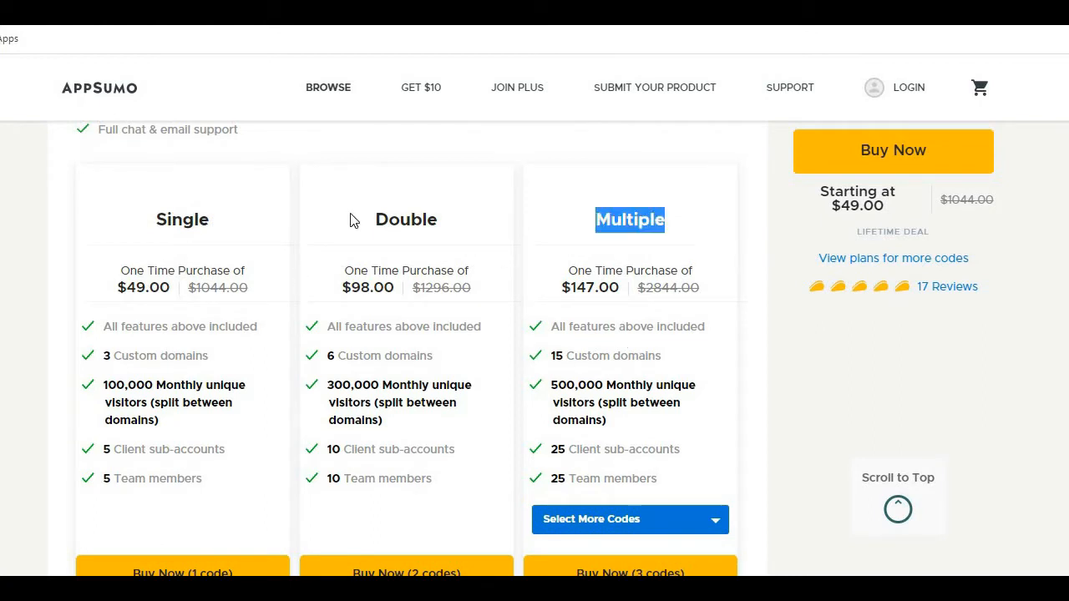
drag(366, 221, 465, 221)
click(416, 325)
scroll(416, 326, down, 1)
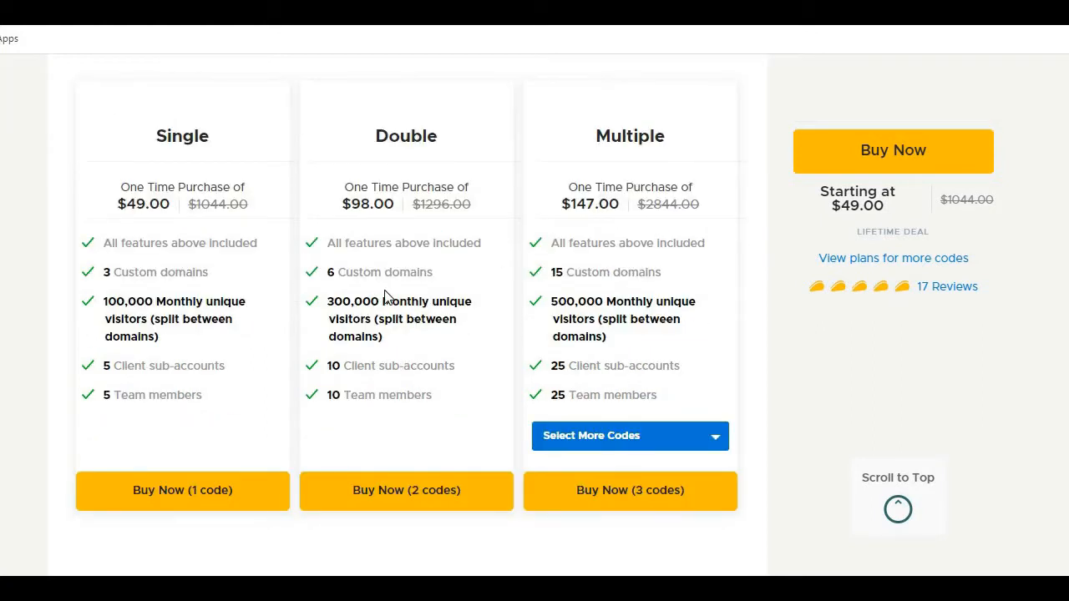
drag(384, 298, 477, 316)
click(437, 335)
scroll(535, 277, down, 1)
scroll(518, 286, up, 1)
scroll(518, 286, up, 1)
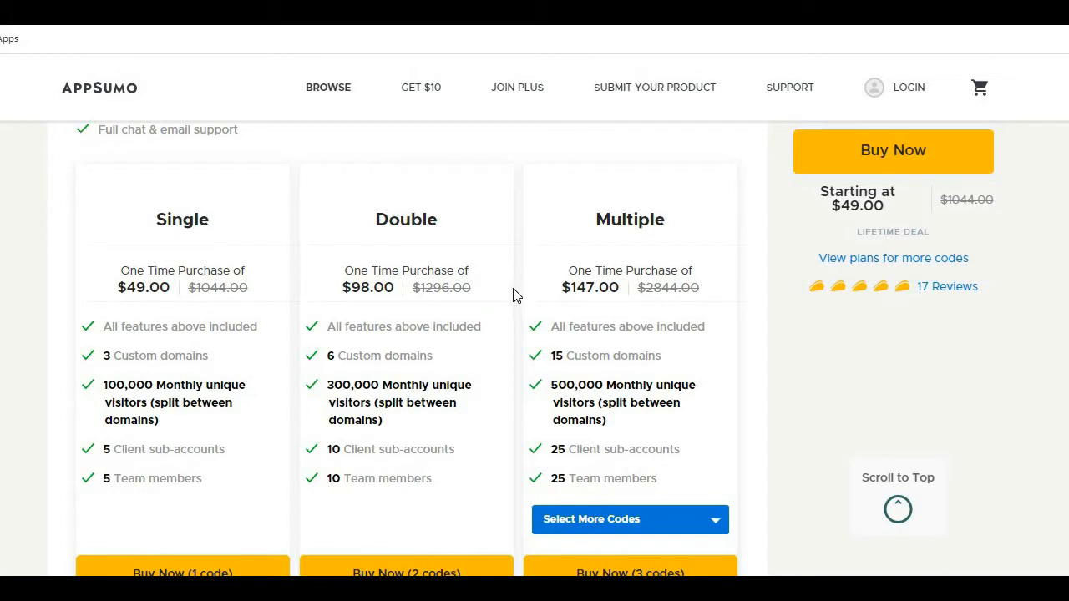
Step: Examine the Multiple plan's limits for team members, client sub-accounts and monthly unique visitors
scroll(571, 336, down, 1)
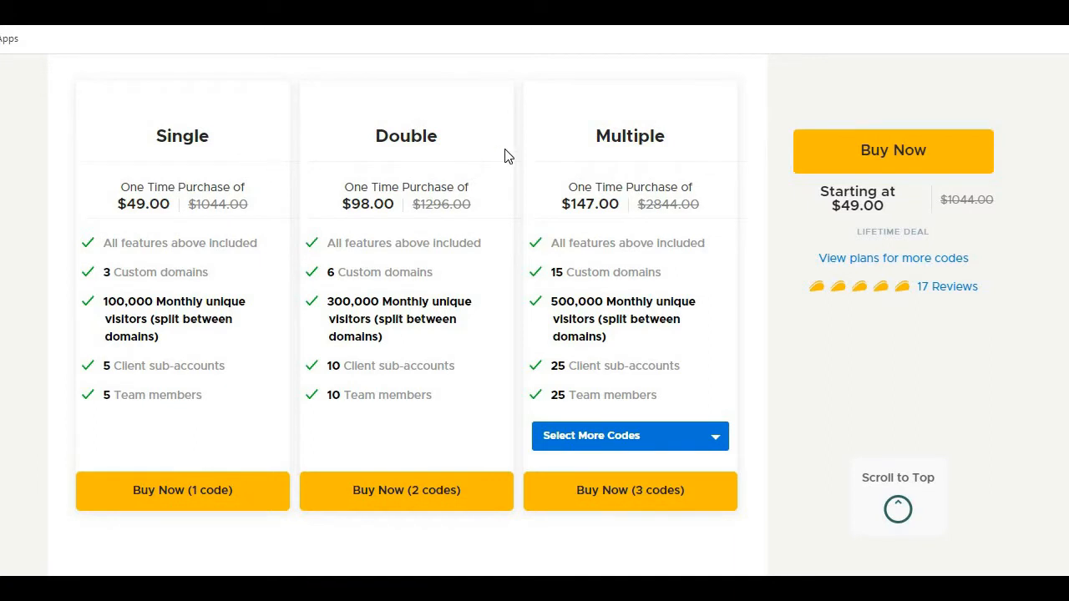
scroll(341, 192, down, 2)
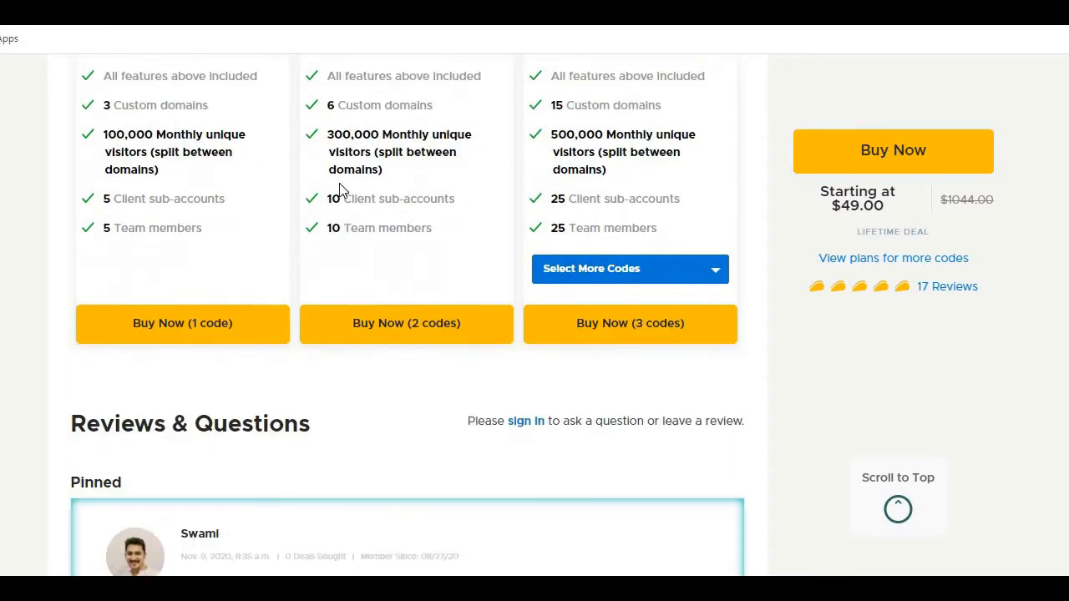
scroll(342, 191, up, 1)
triple_click(598, 308)
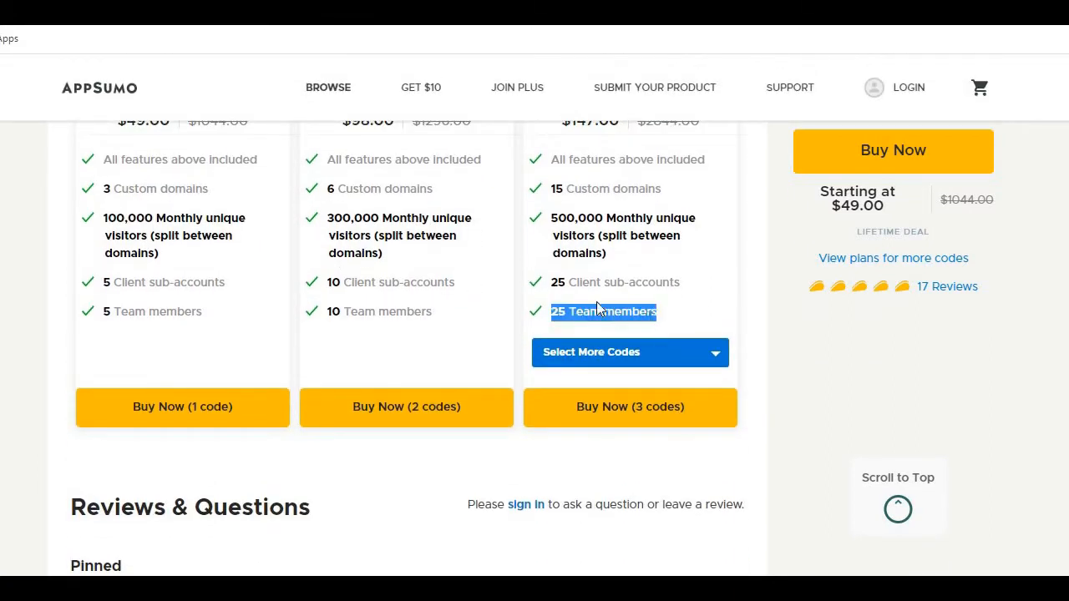
drag(551, 288, 662, 283)
scroll(574, 313, up, 1)
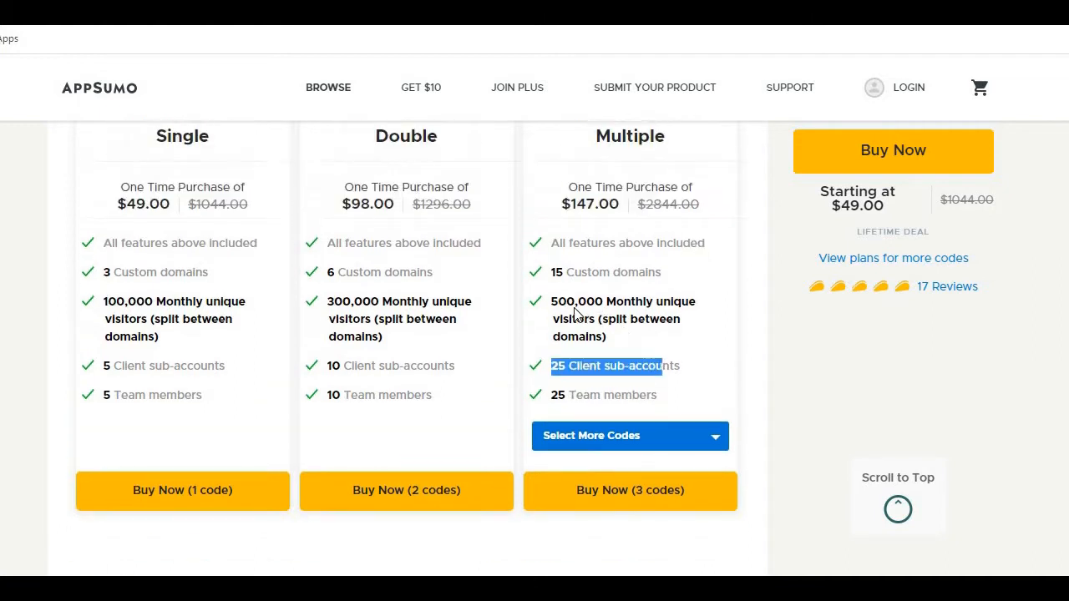
drag(543, 303, 609, 307)
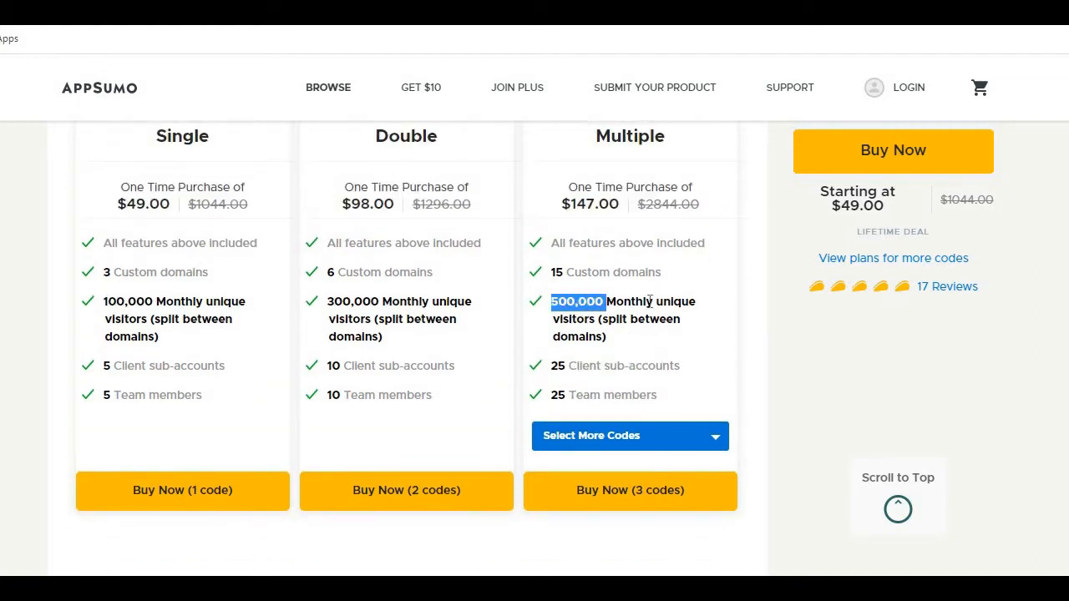
scroll(618, 325, down, 1)
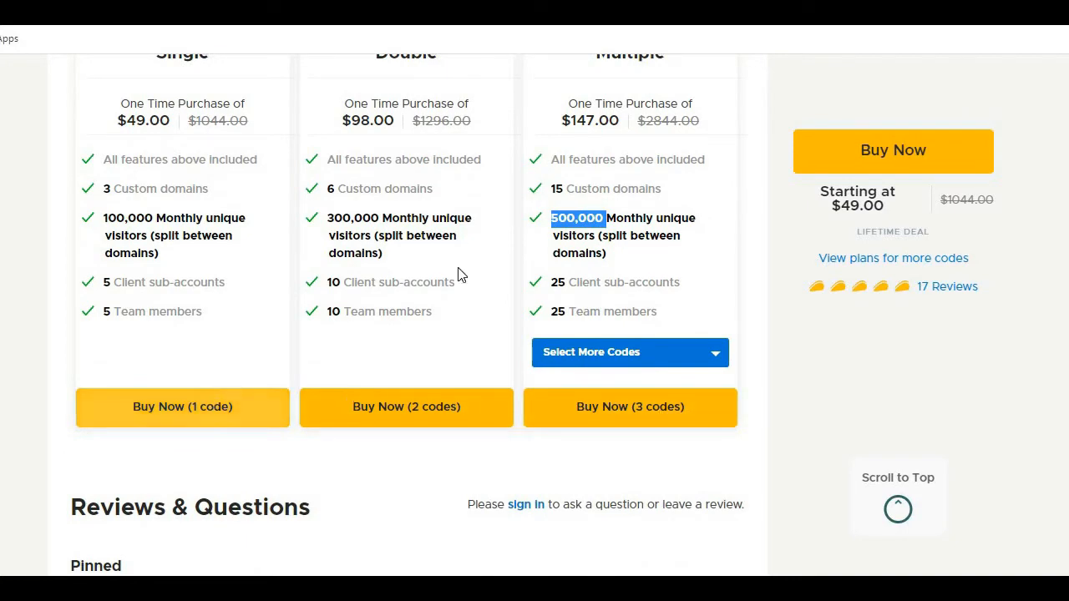
Step: Look over all three plan cards once more, focusing on the Single plan's one-time purchase offer
scroll(544, 179, up, 1)
scroll(580, 305, up, 2)
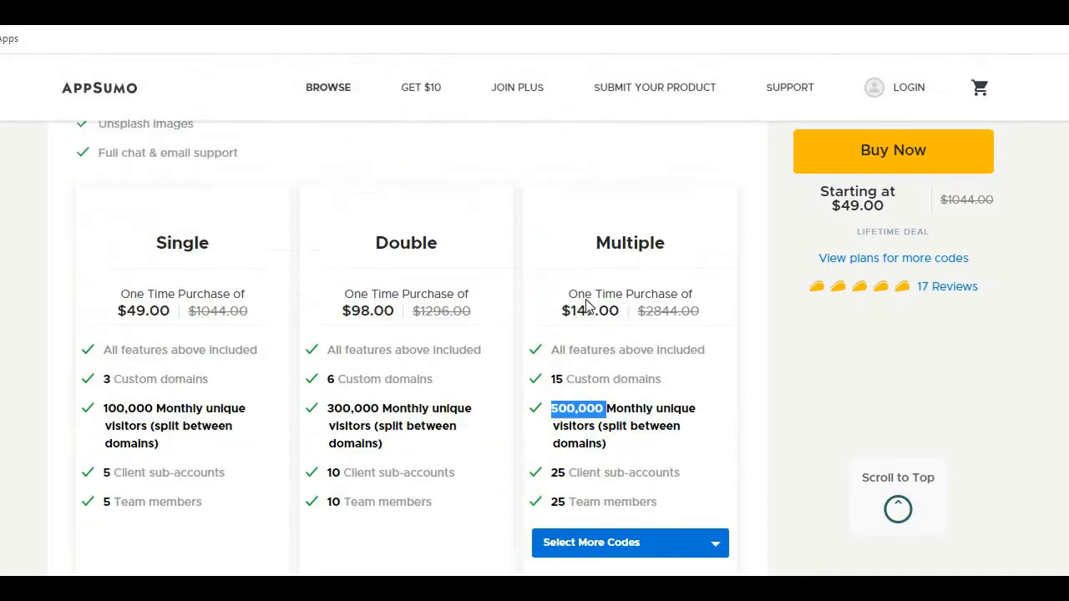
scroll(587, 307, down, 1)
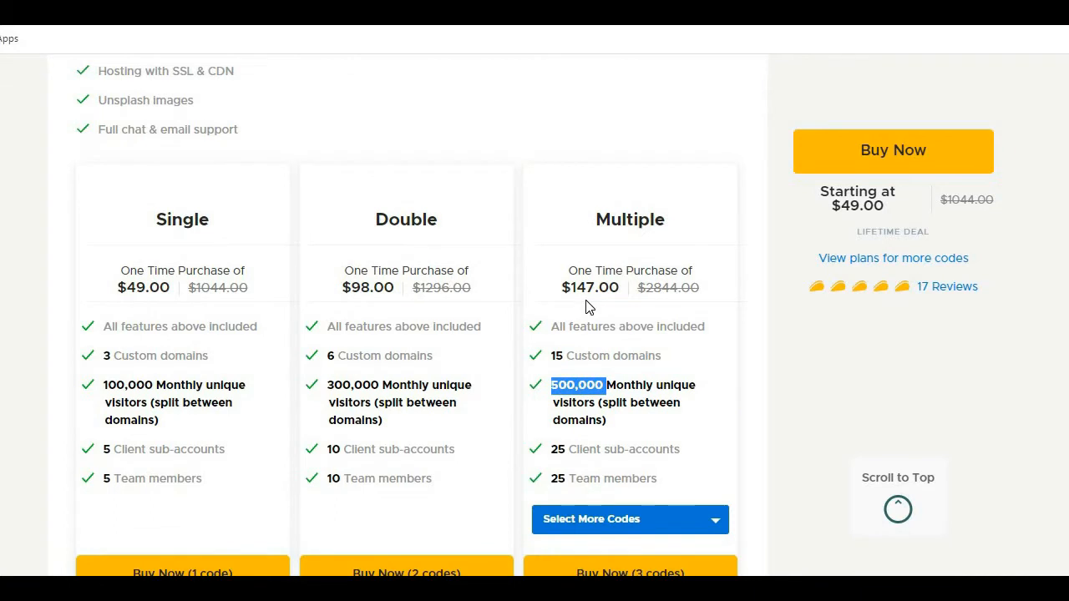
scroll(589, 307, down, 1)
drag(140, 124, 227, 173)
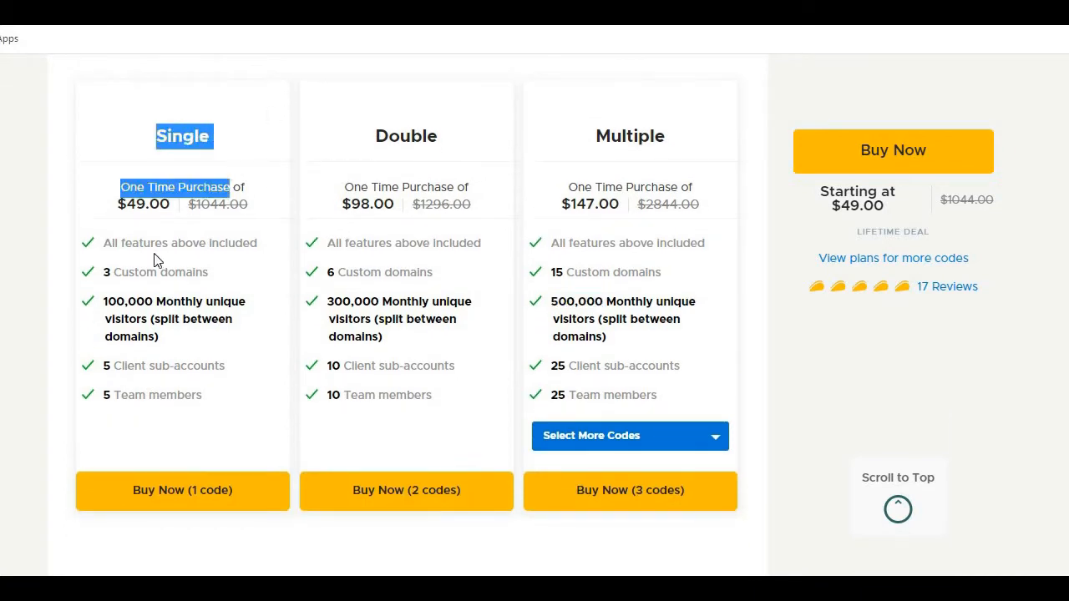
click(154, 253)
scroll(154, 253, up, 1)
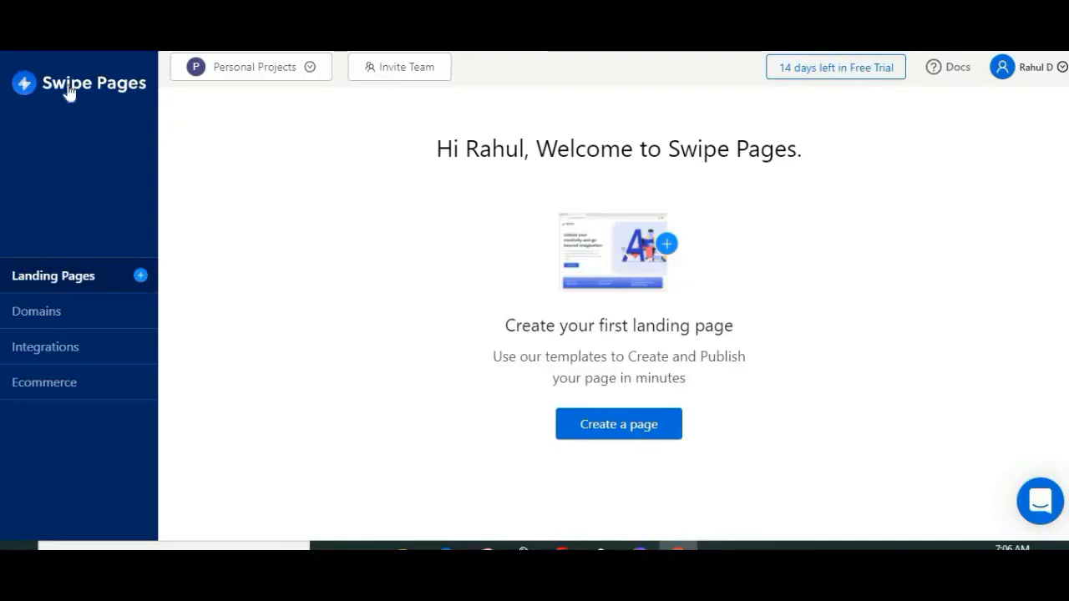
Step: Switch to the Swipe Pages dashboard and open the client accounts list for Personal Projects
click(297, 75)
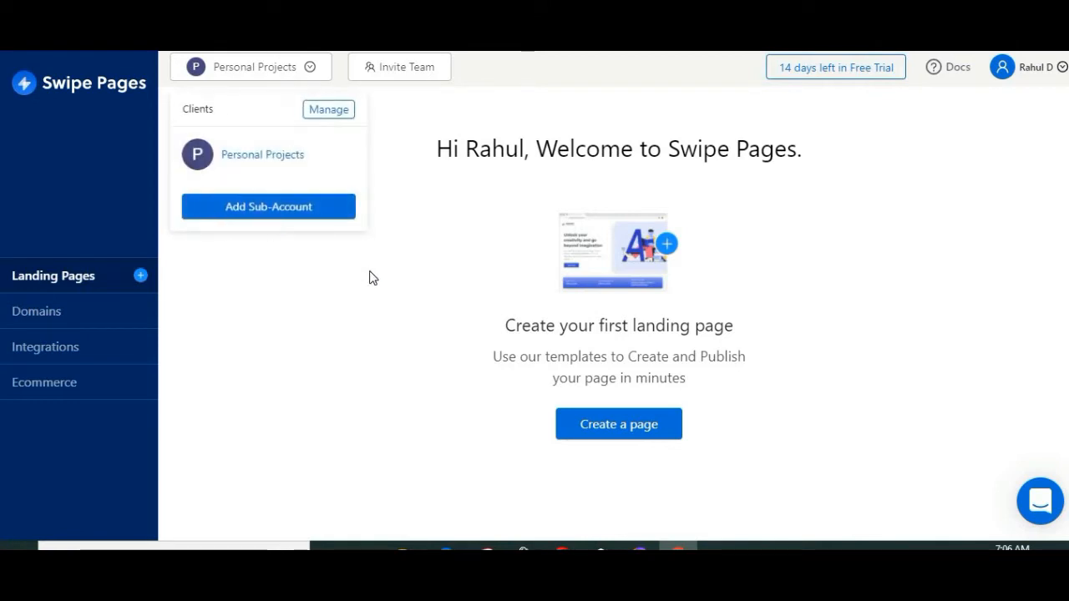
Step: Close the client accounts list and look over the dashboard's welcome message
click(397, 256)
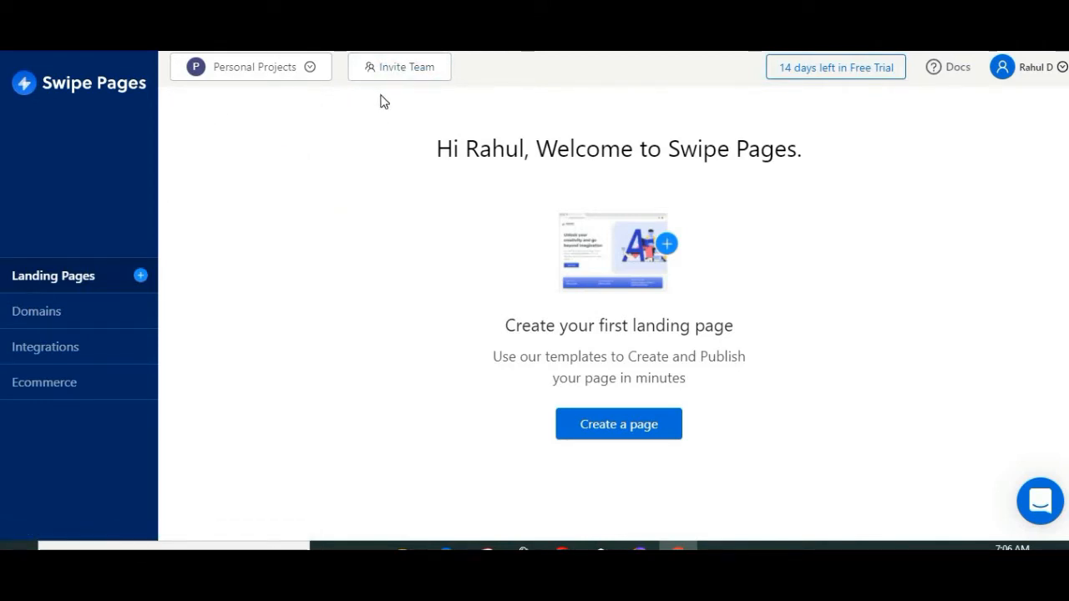
drag(408, 158, 751, 382)
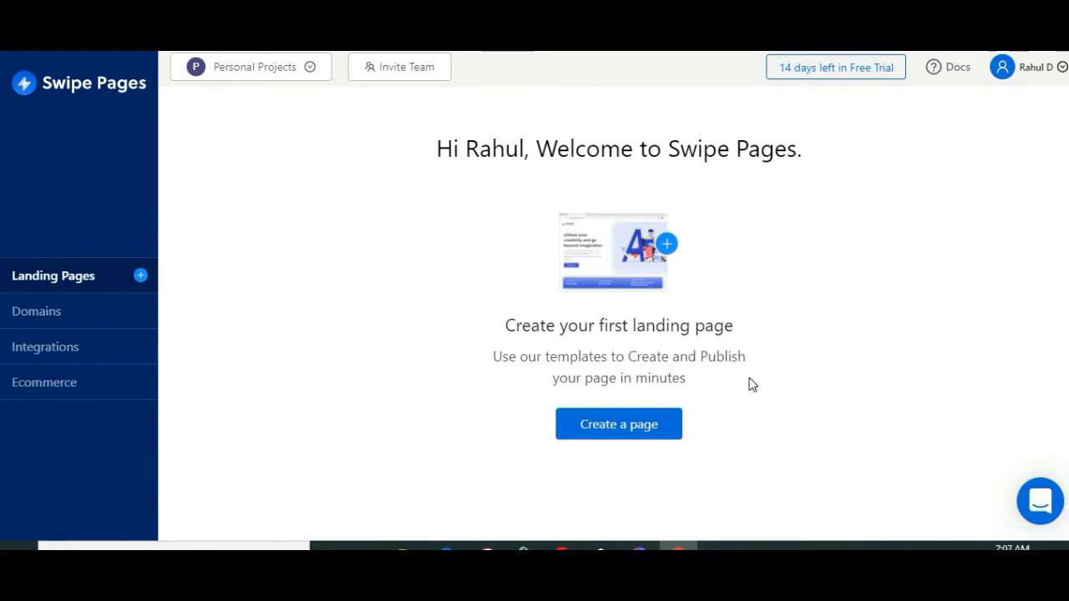
click(809, 423)
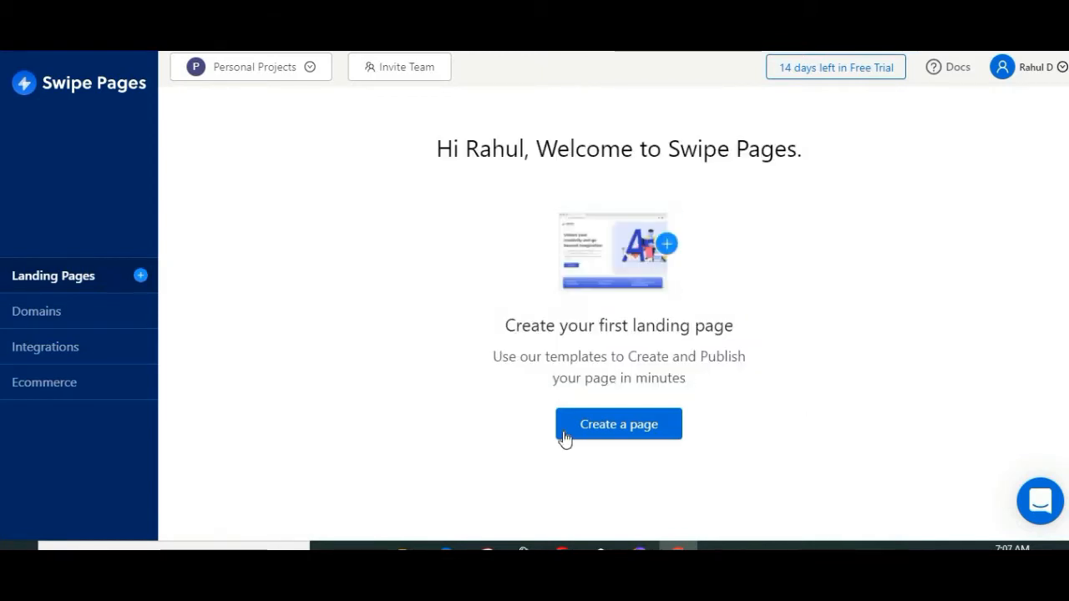
Step: Start a new landing page named "demo video" and continue to the page type selection
click(616, 431)
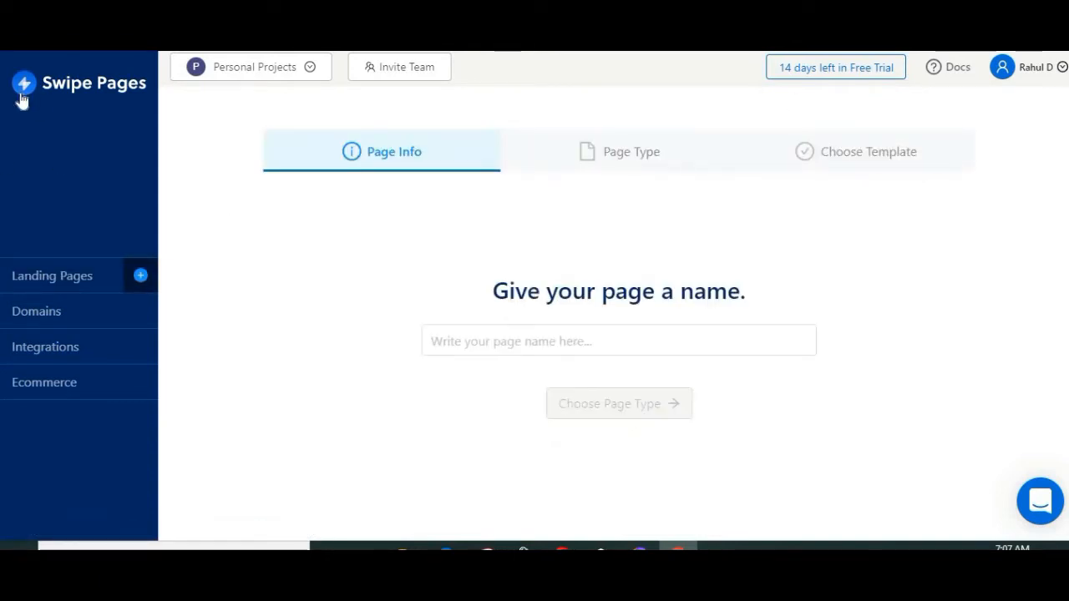
click(696, 333)
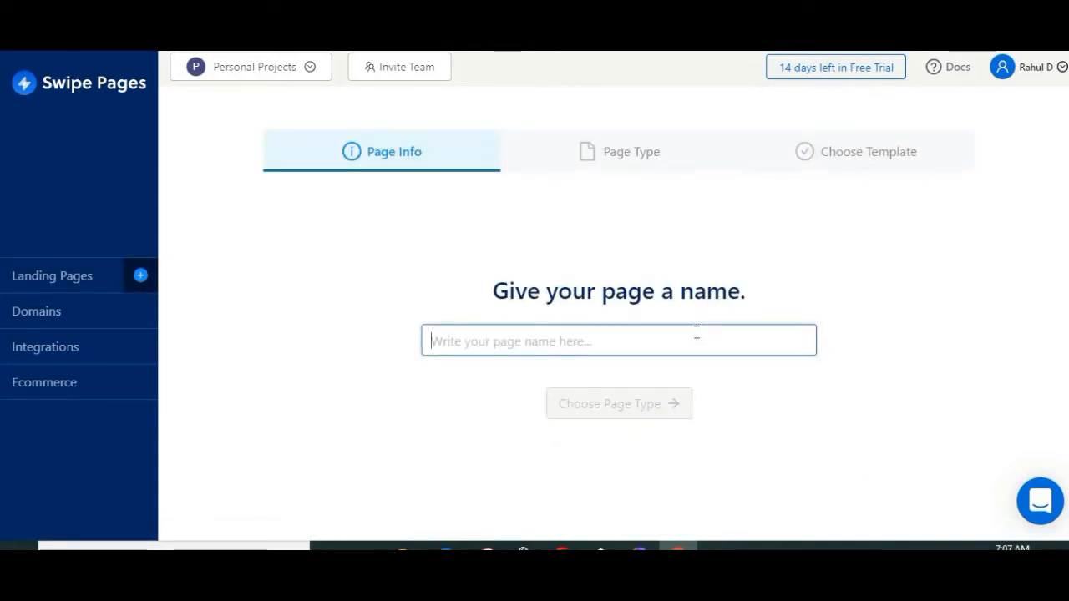
text(demo )
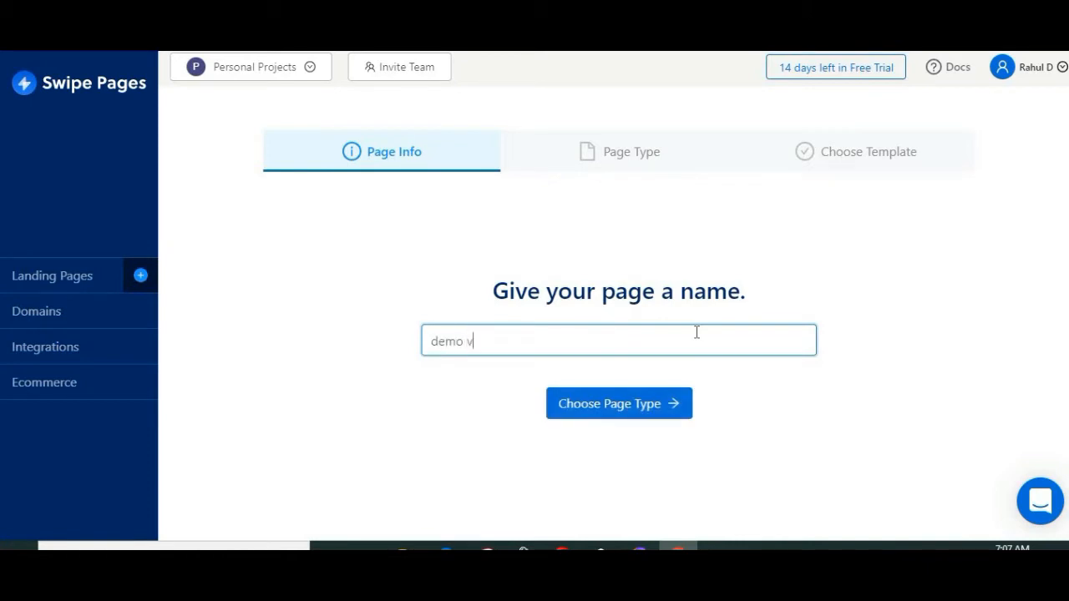
text(video)
click(642, 408)
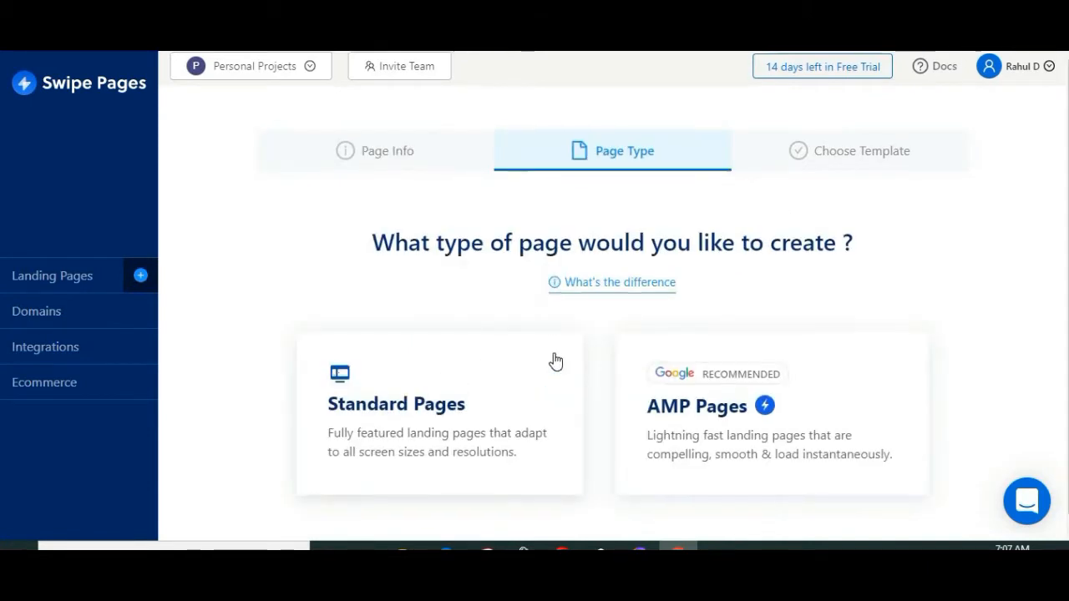
Step: Browse the landing page templates, including the blank page option and the ready-made designs
scroll(556, 362, down, 1)
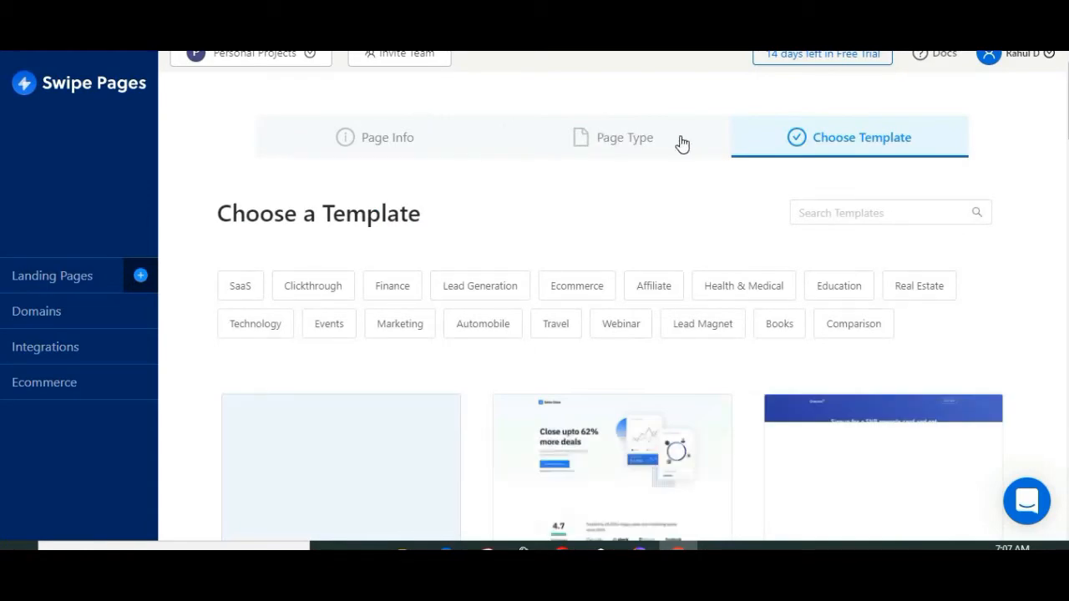
scroll(872, 200, down, 1)
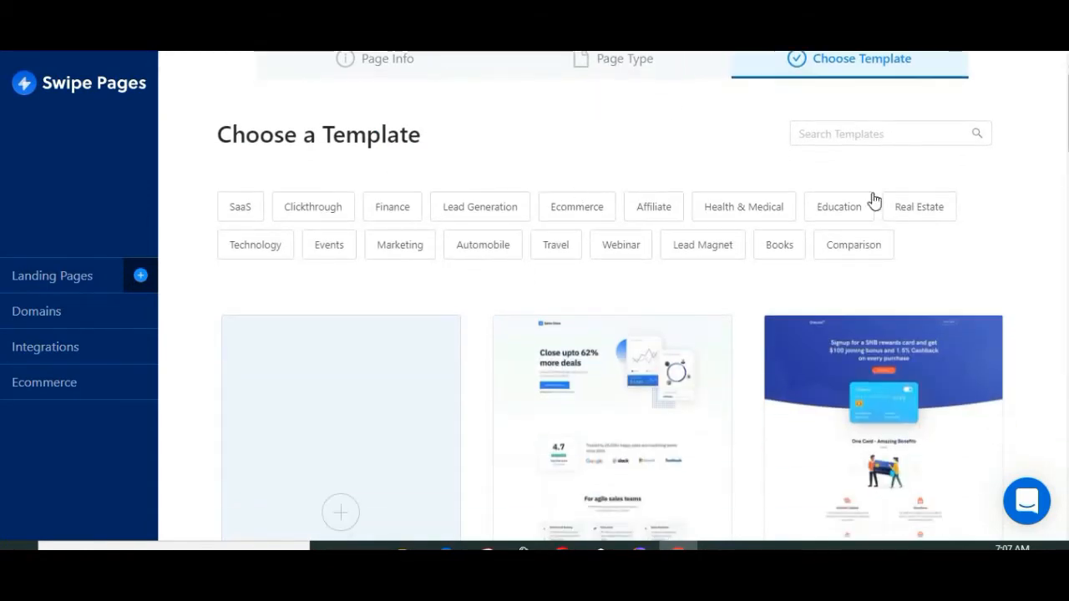
scroll(774, 287, down, 5)
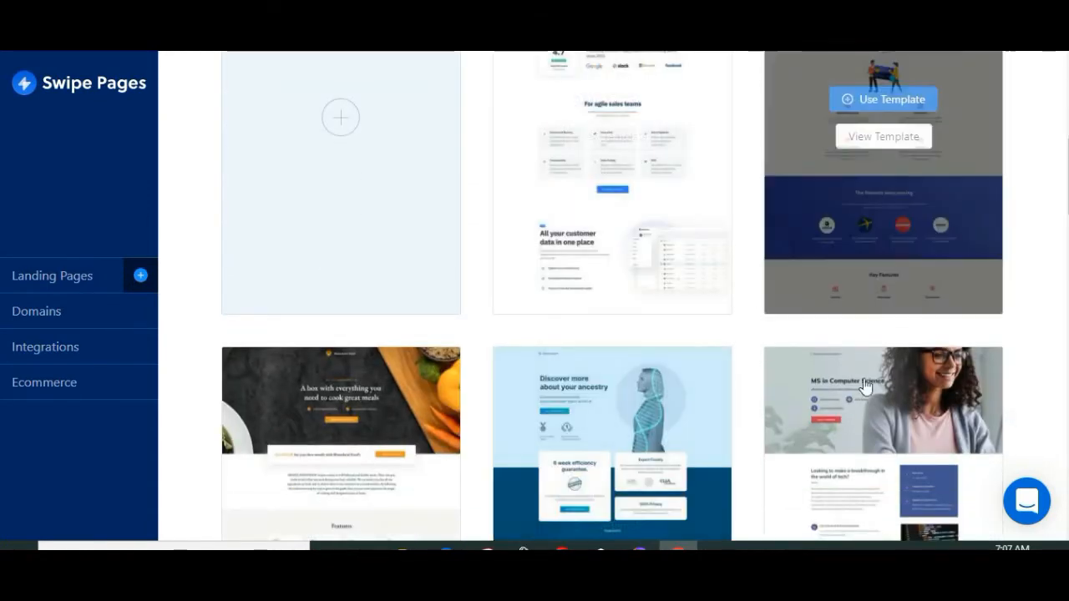
scroll(668, 292, down, 2)
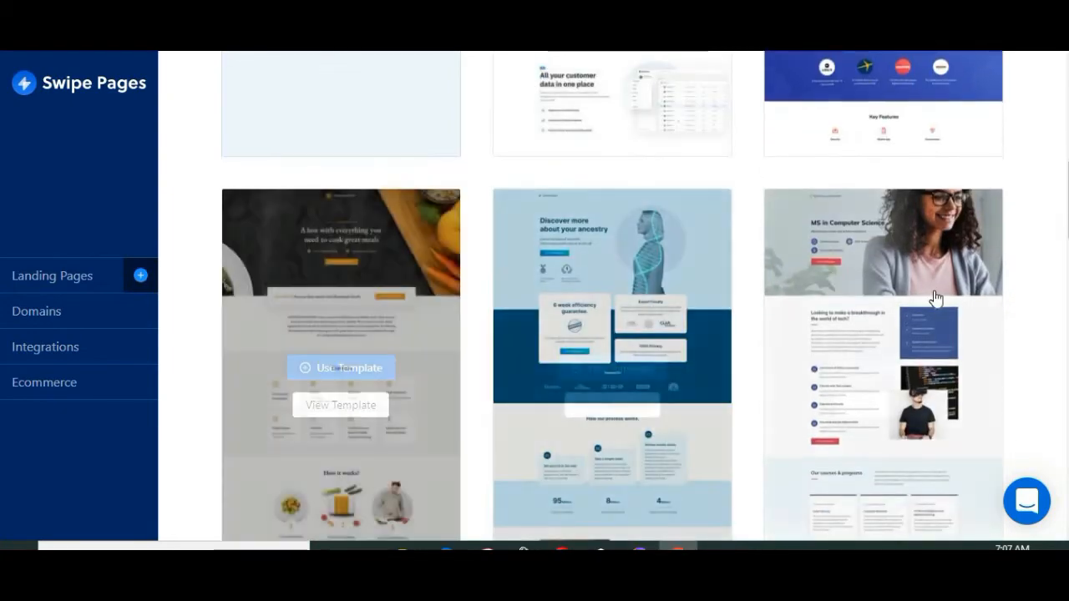
scroll(499, 309, down, 3)
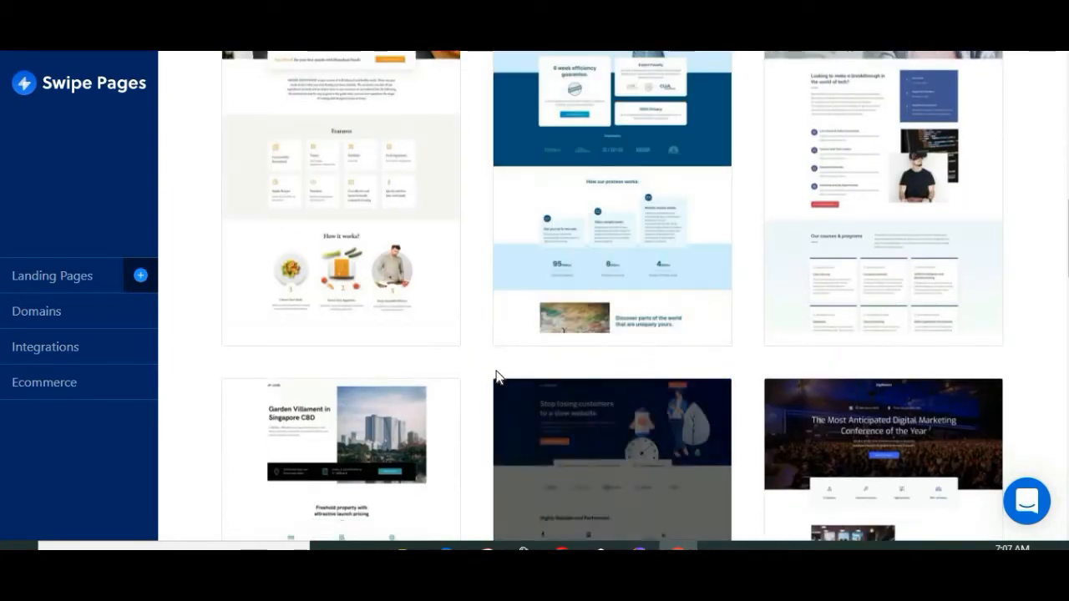
scroll(570, 409, down, 9)
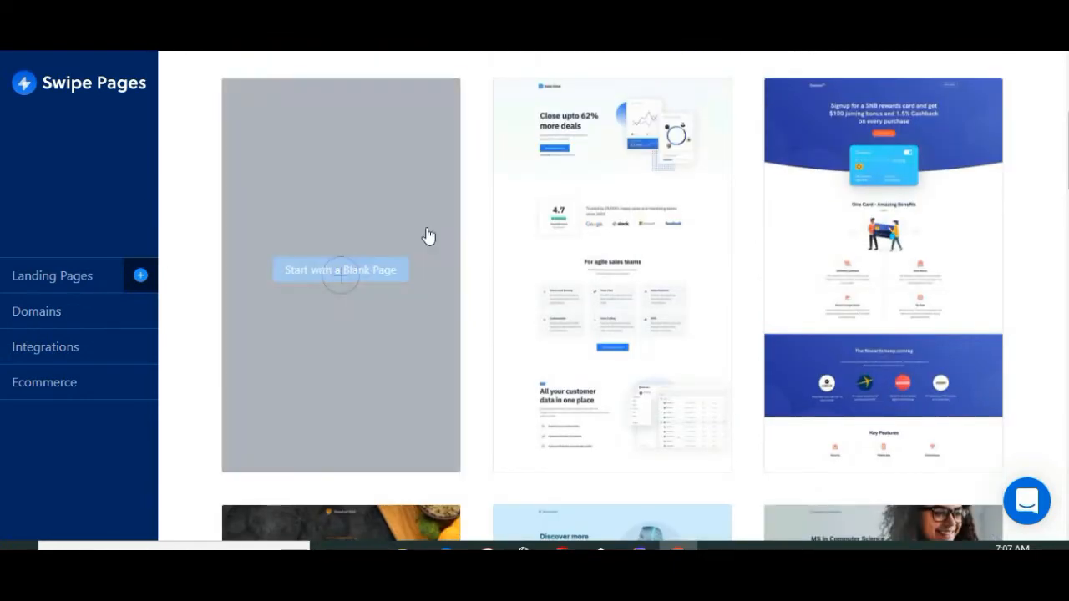
scroll(954, 313, down, 5)
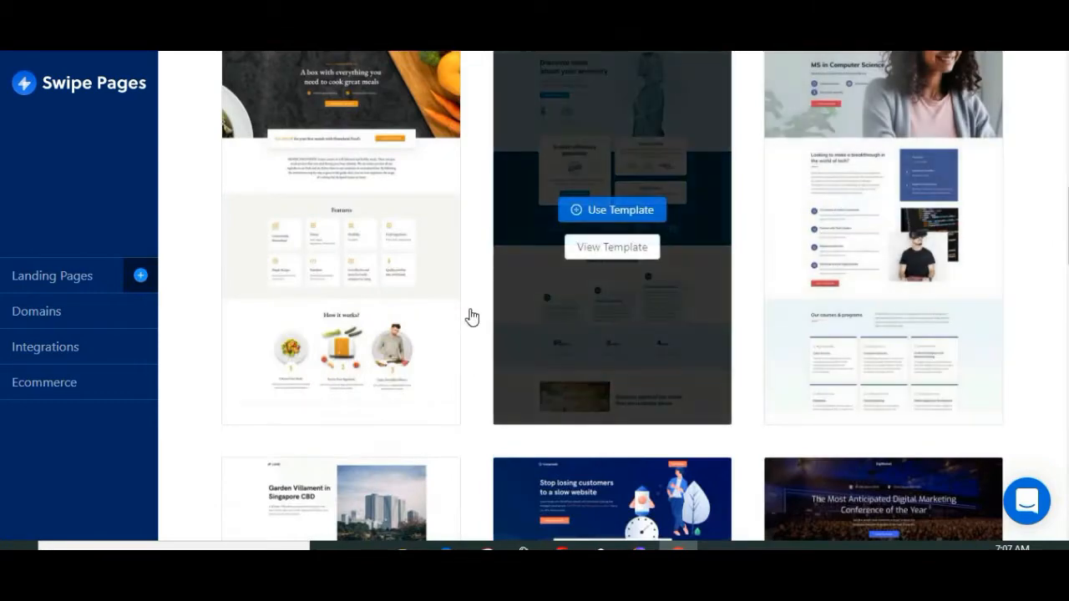
scroll(953, 323, down, 5)
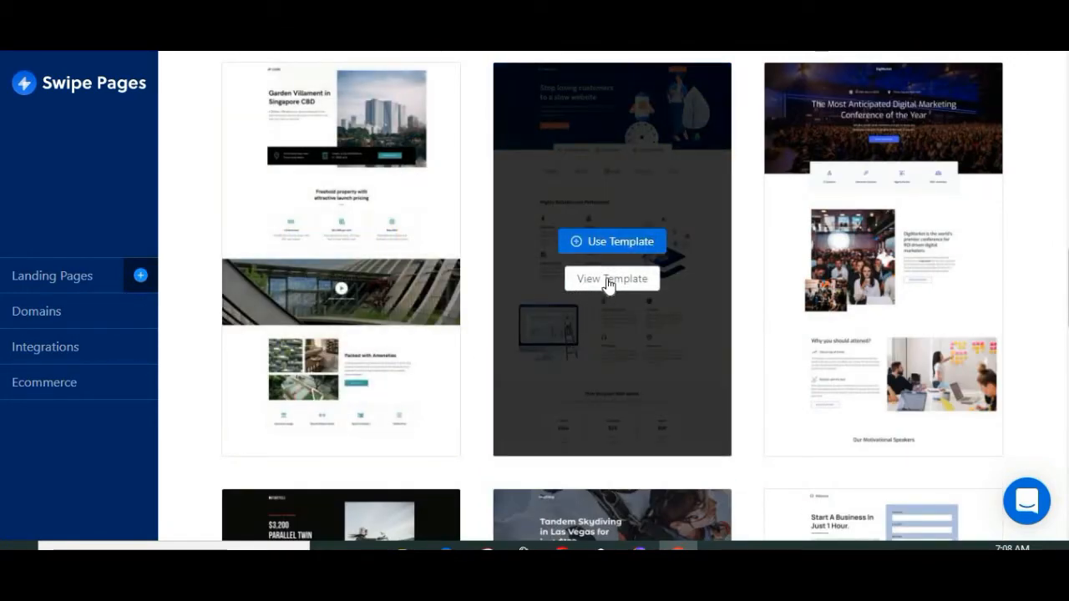
Step: Preview the Web Hosting template's sections and use that template for the new page
click(608, 281)
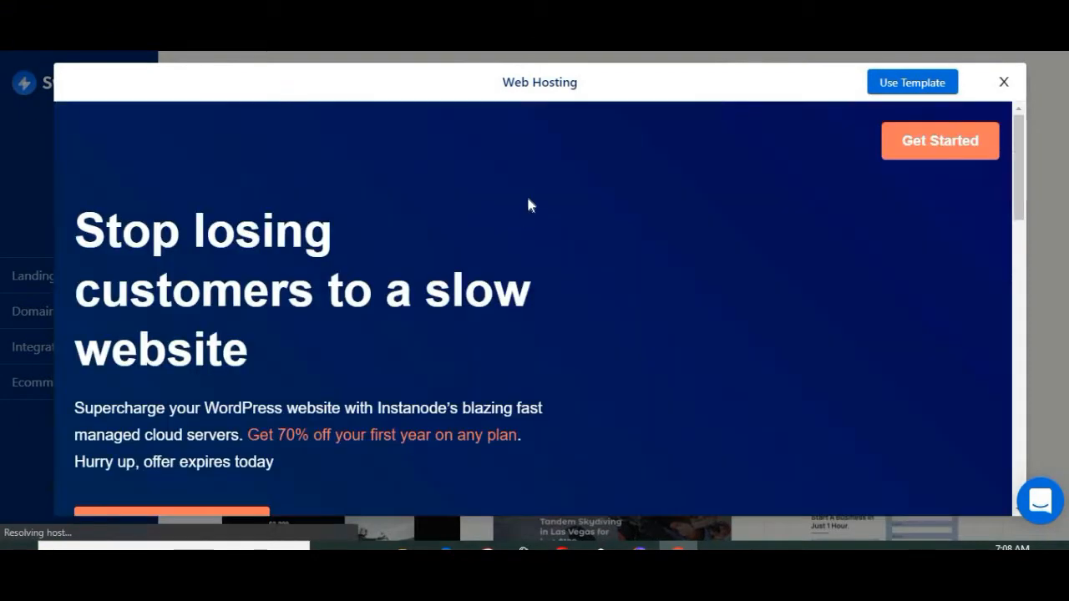
scroll(518, 219, down, 2)
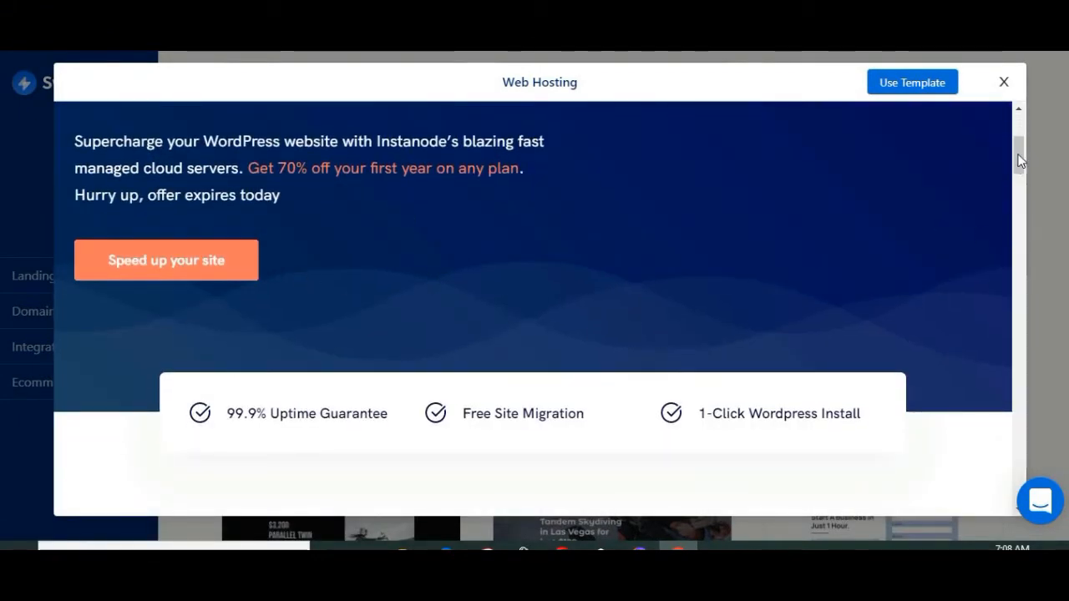
scroll(1011, 293, down, 4)
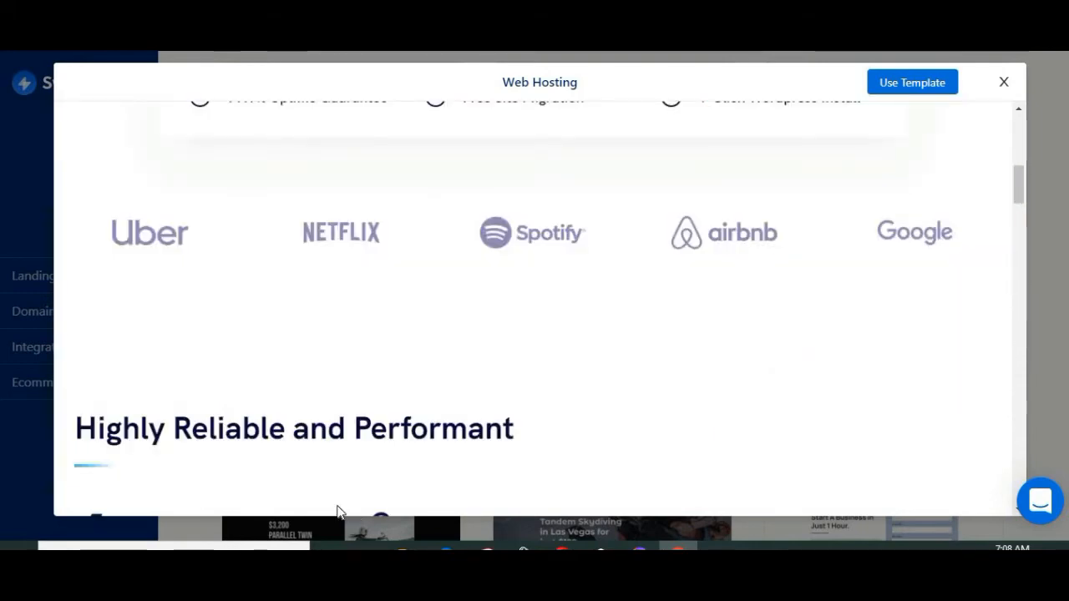
scroll(609, 248, down, 5)
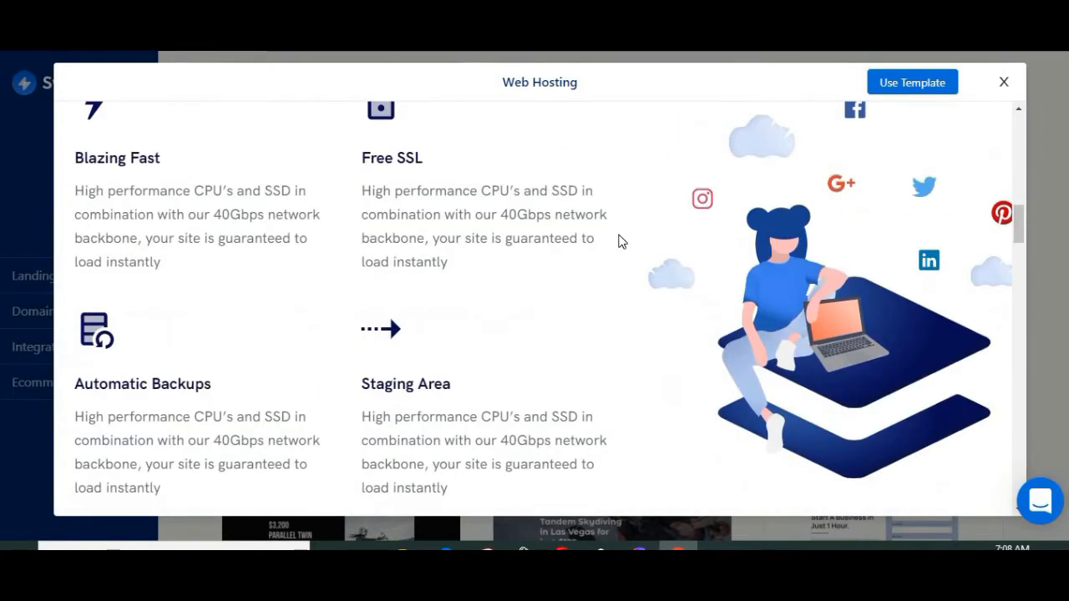
scroll(621, 239, down, 4)
click(909, 84)
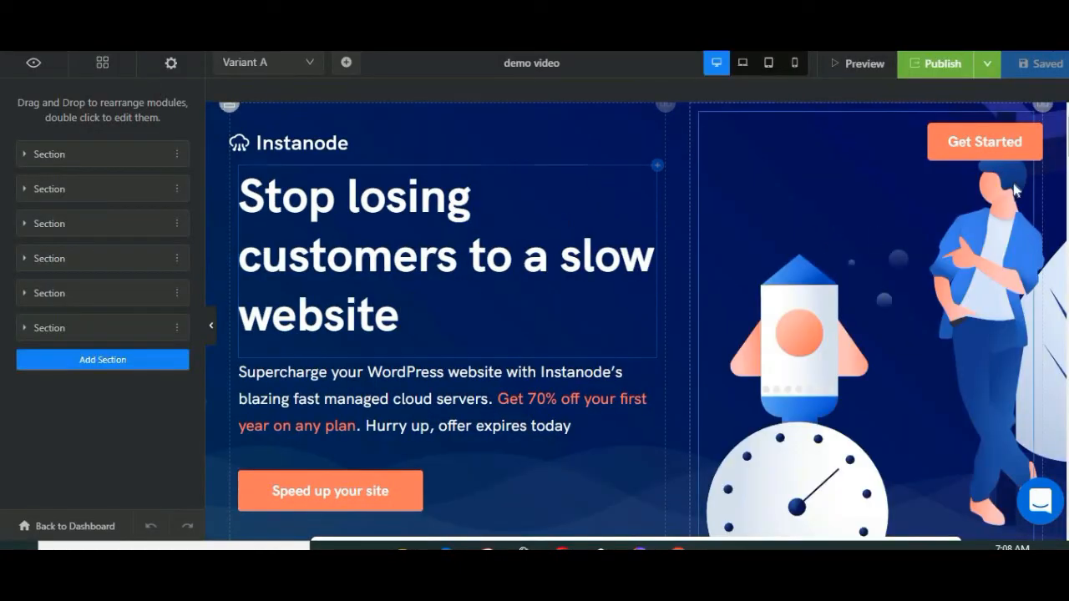
Step: Replace the hero heading "Stop losing customers to a slow website" with "change anything here"
scroll(759, 255, down, 5)
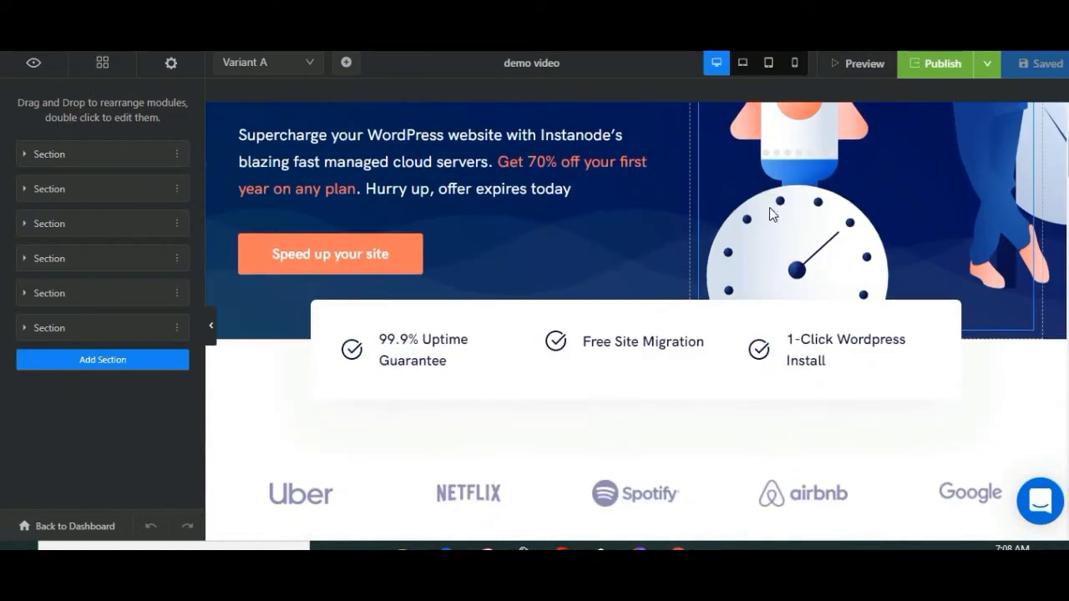
scroll(522, 368, down, 5)
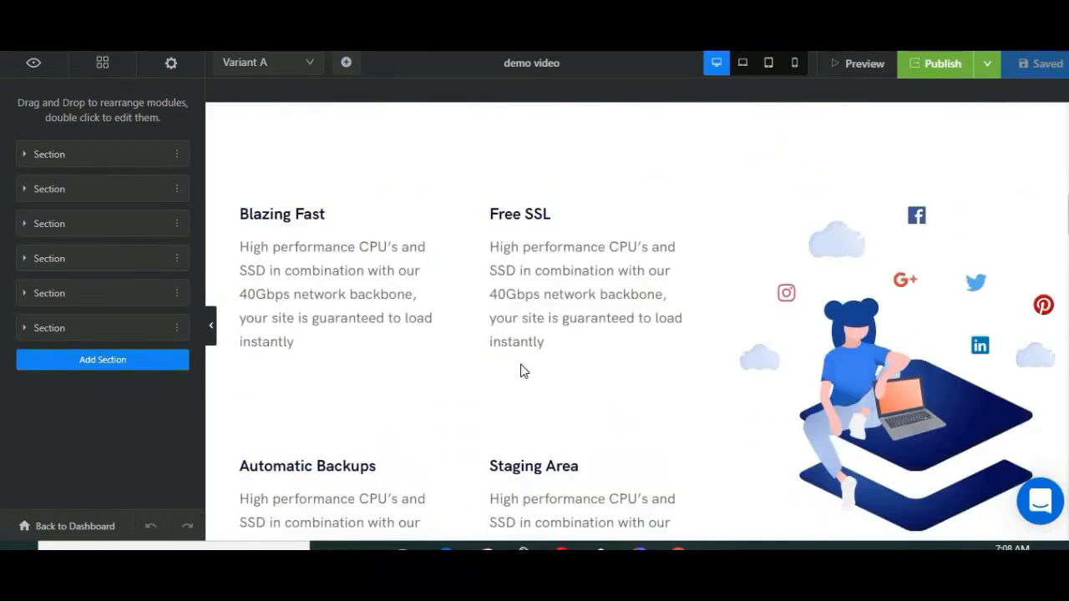
scroll(522, 367, up, 10)
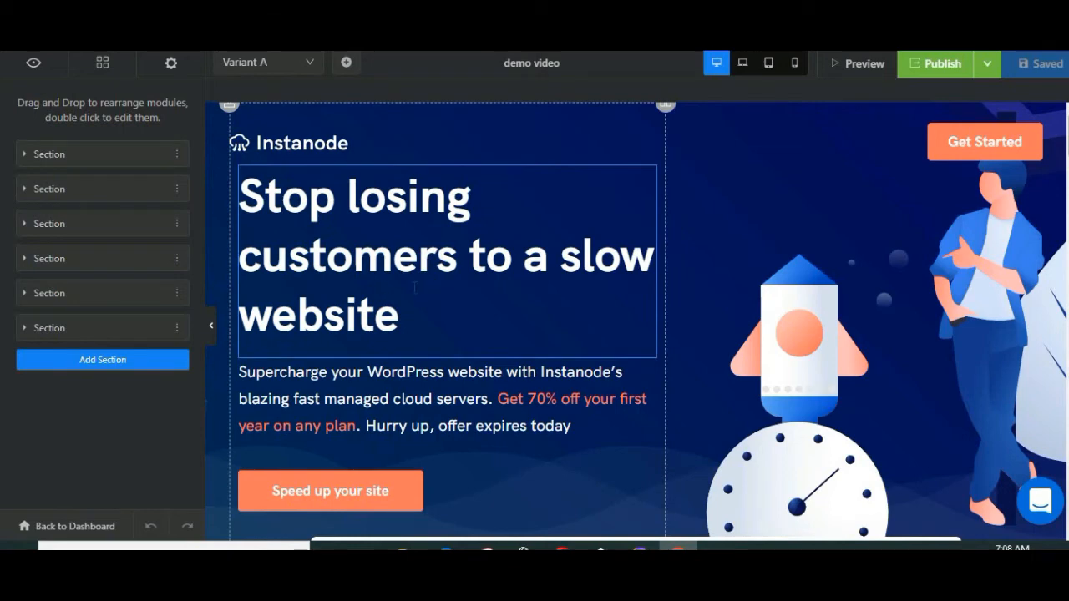
click(433, 314)
key(ctrl+a)
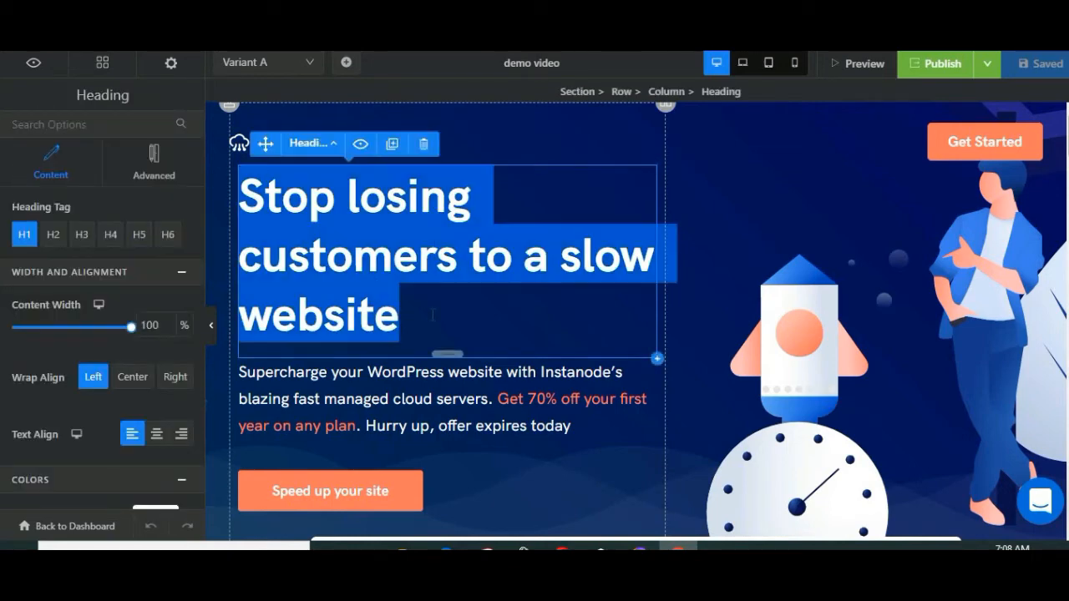
text(bbf)
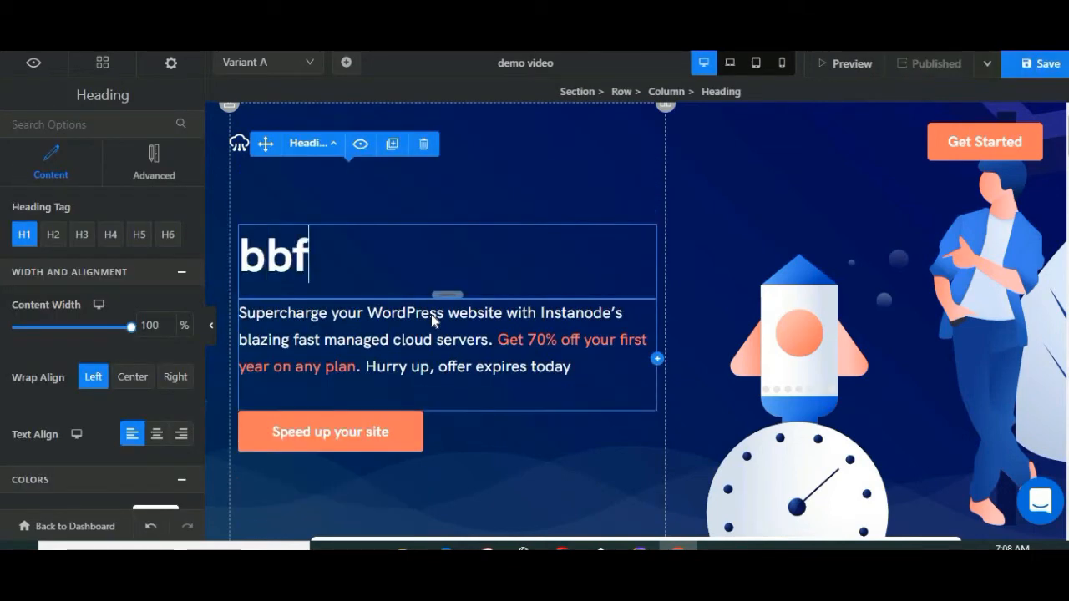
key(BackSpace)
key(BackSpace)
key(BackSpace)
text(ch)
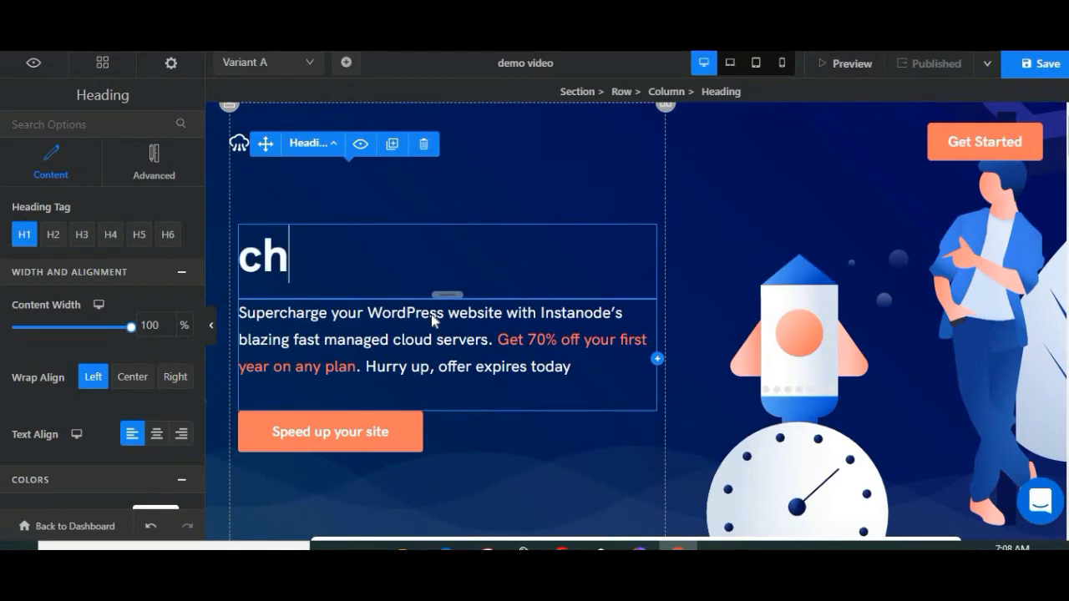
text(ange anything here)
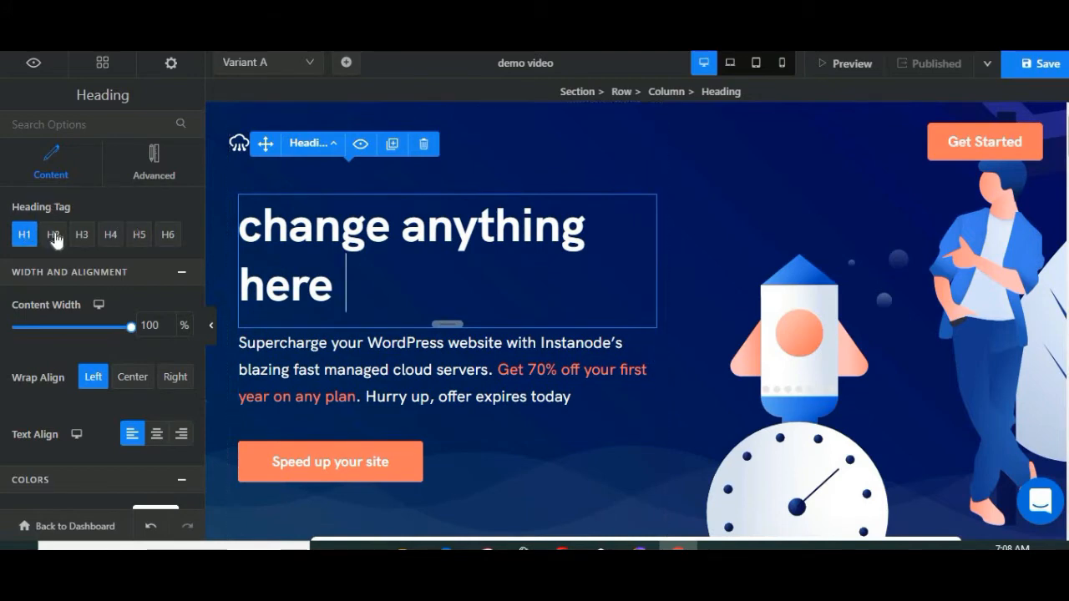
Step: Try the H2, H3 and H4 heading tags on the hero heading and return it to H1
click(54, 236)
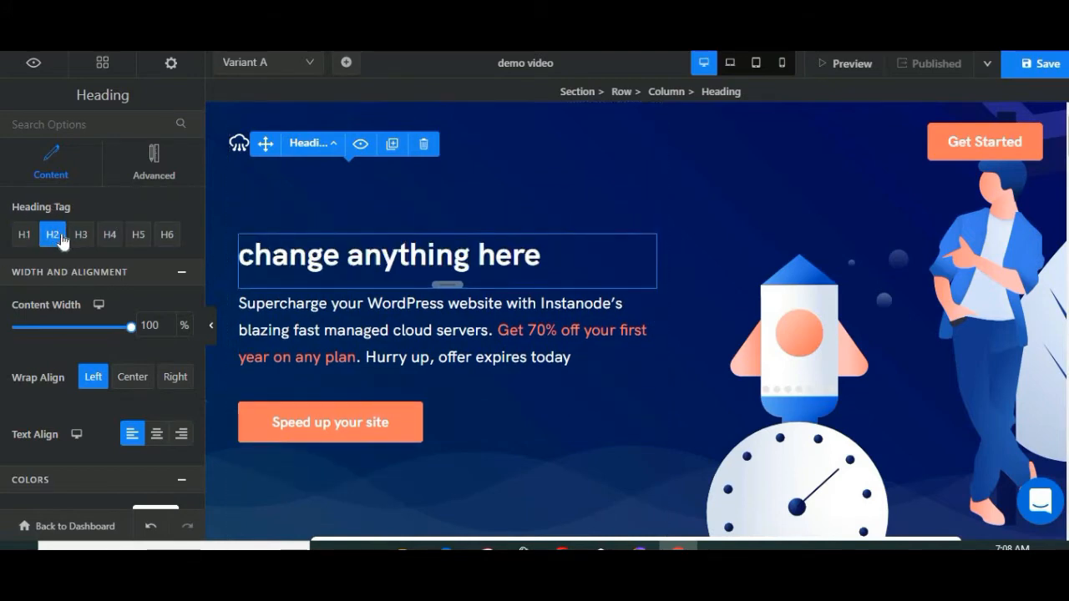
click(81, 236)
click(109, 236)
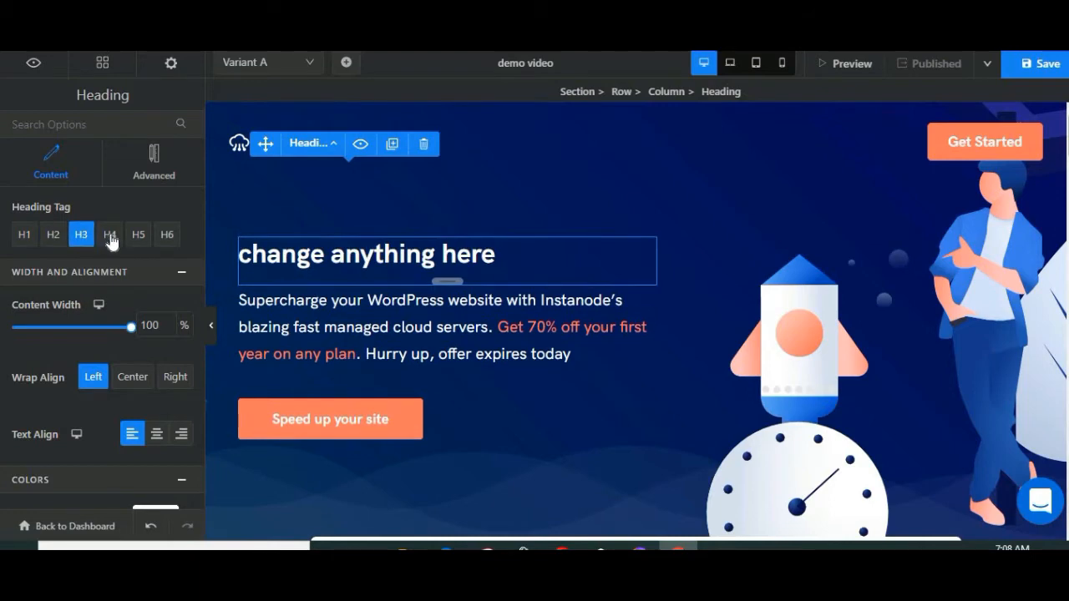
click(24, 236)
Step: Set the hero heading's content width to 80%
scroll(167, 248, down, 1)
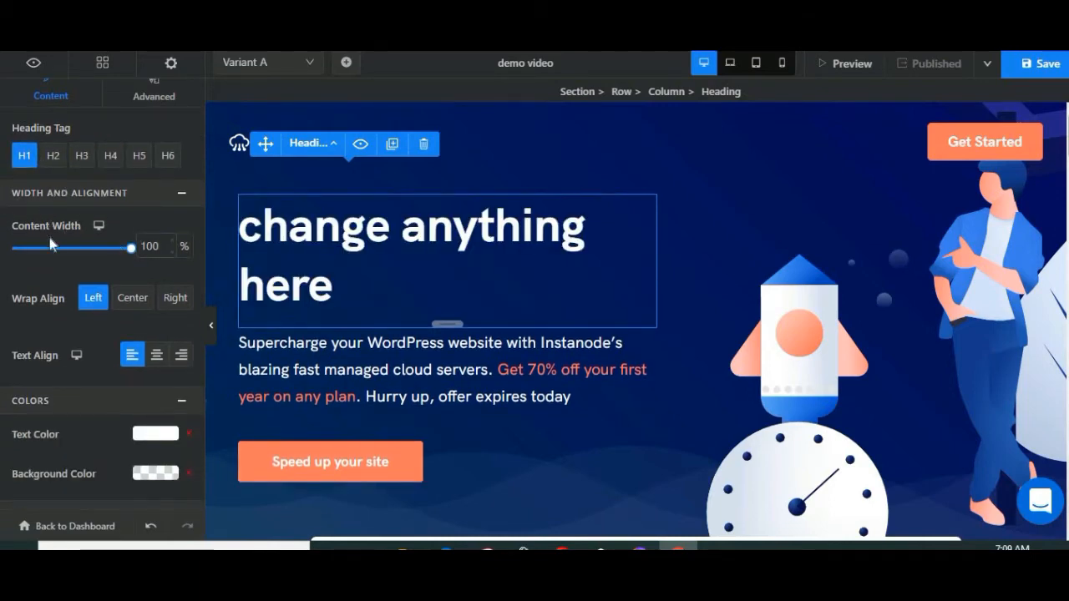
click(131, 243)
text(80)
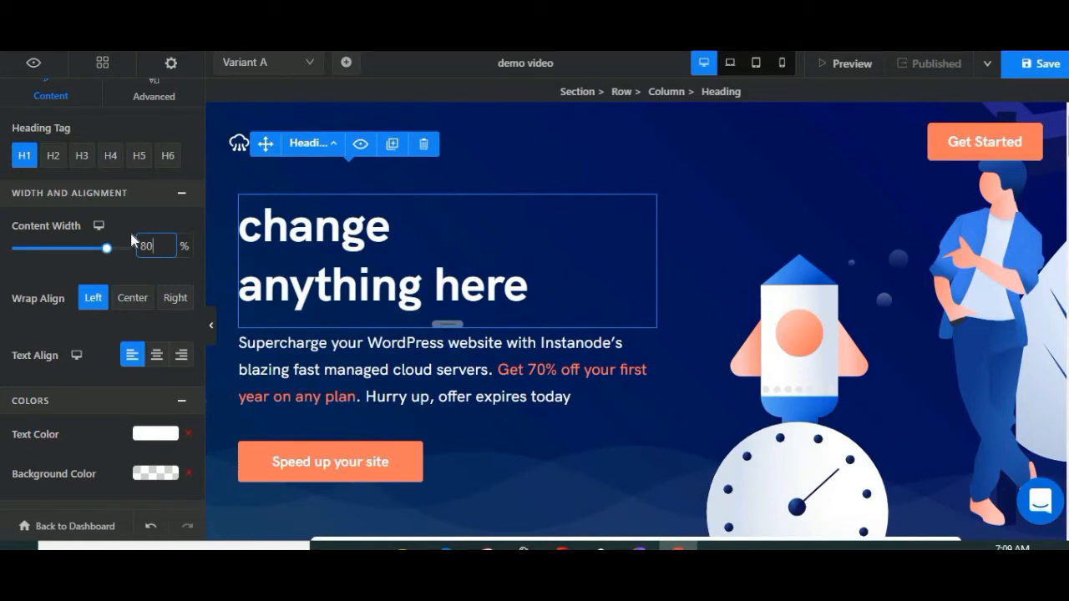
Step: Look through the hero heading's color and typography settings and its advanced spacing, border, shadow, animation and visibility options
scroll(138, 253, down, 1)
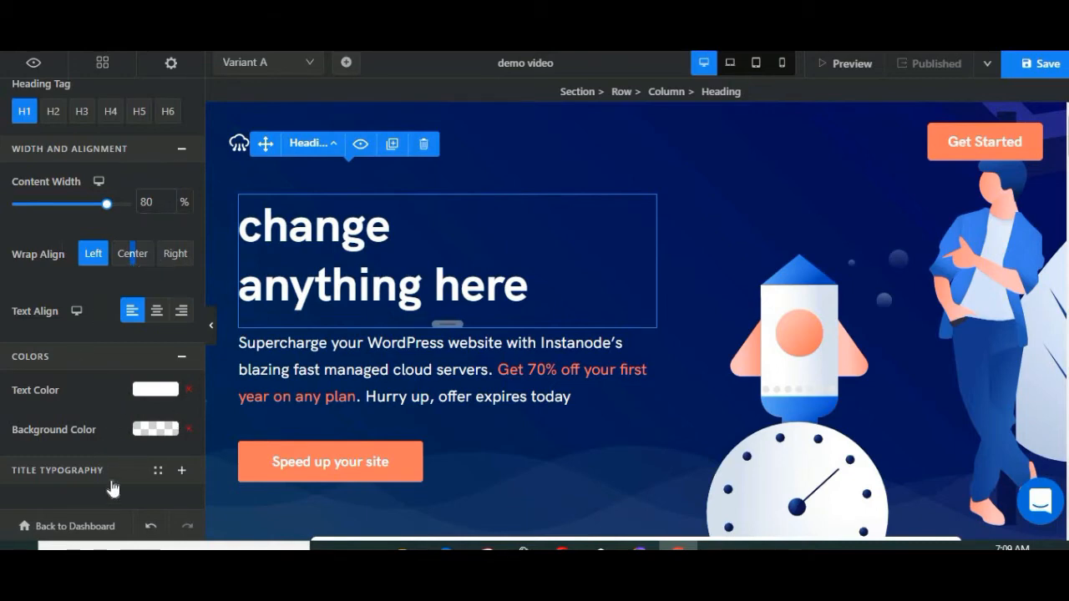
scroll(132, 365, up, 3)
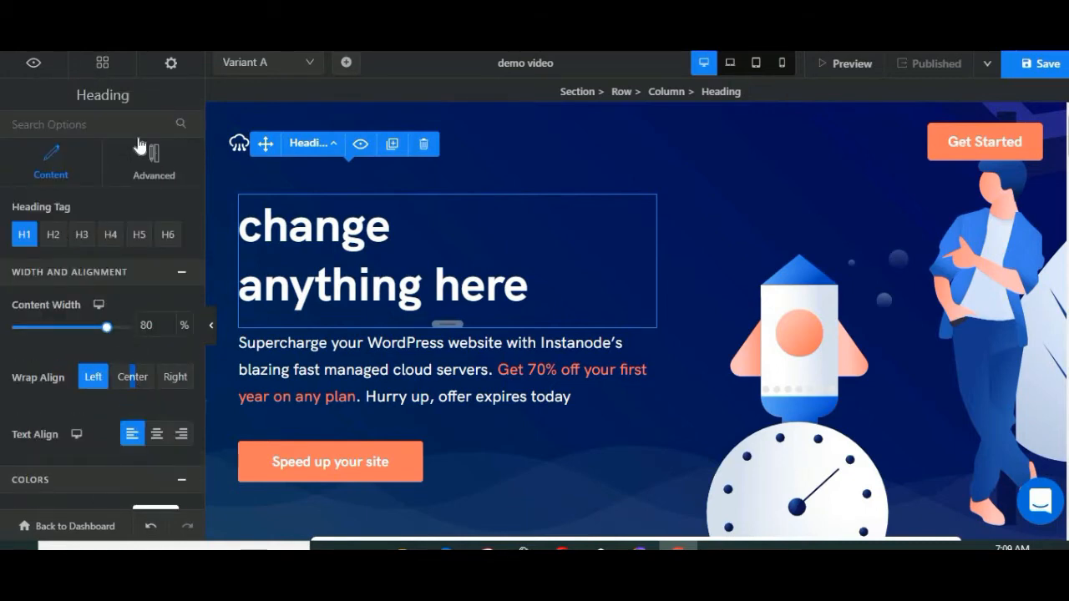
click(154, 167)
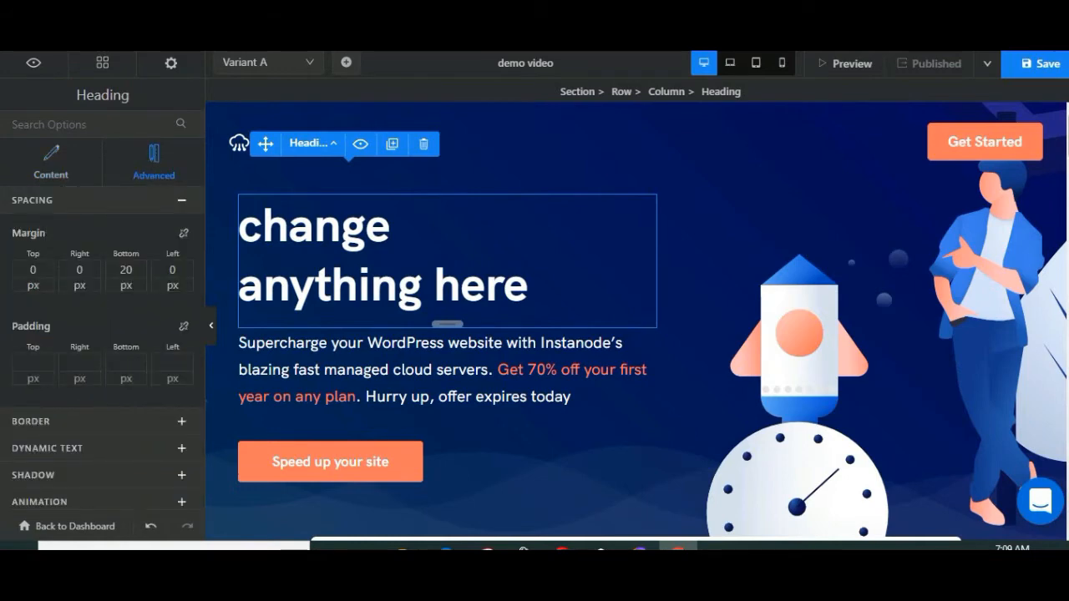
scroll(56, 255, down, 1)
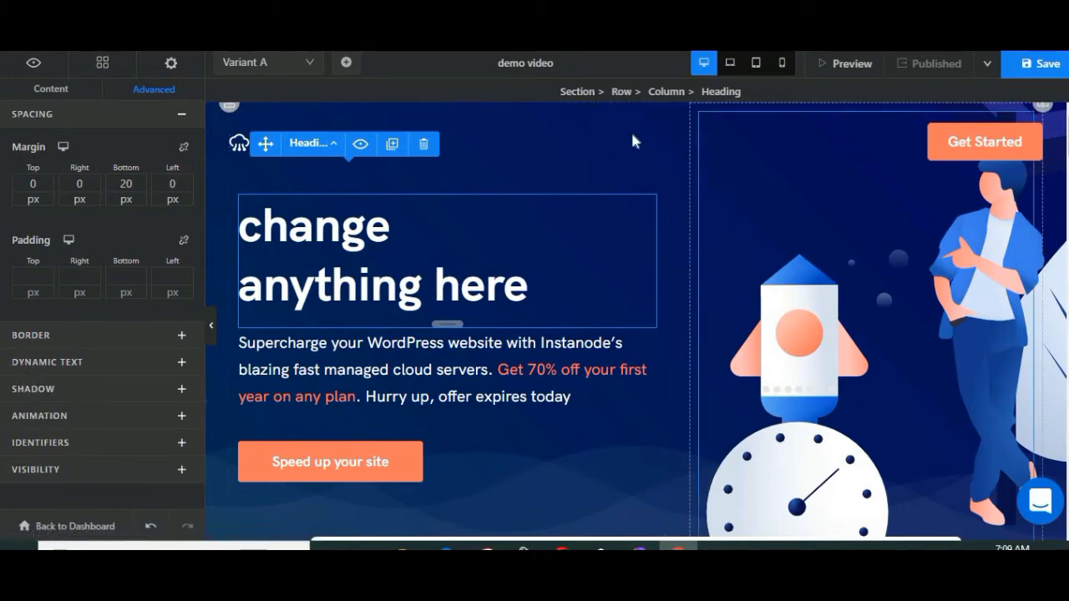
Step: Look through the hero image's replacement sources, covering own images, free Unsplash images and uploading, and close the image library without replacing it
click(988, 215)
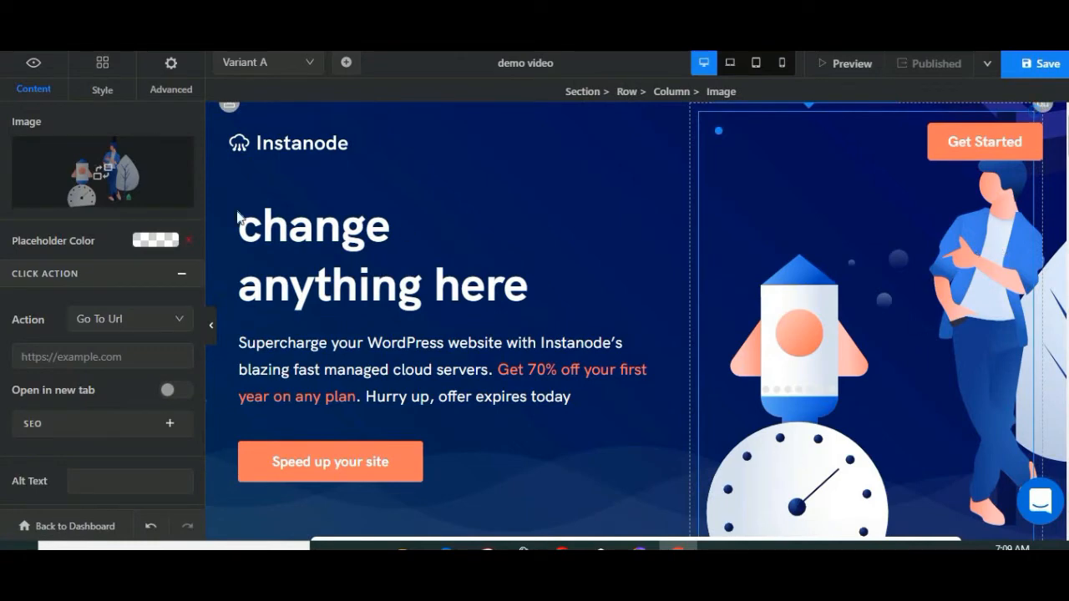
click(134, 142)
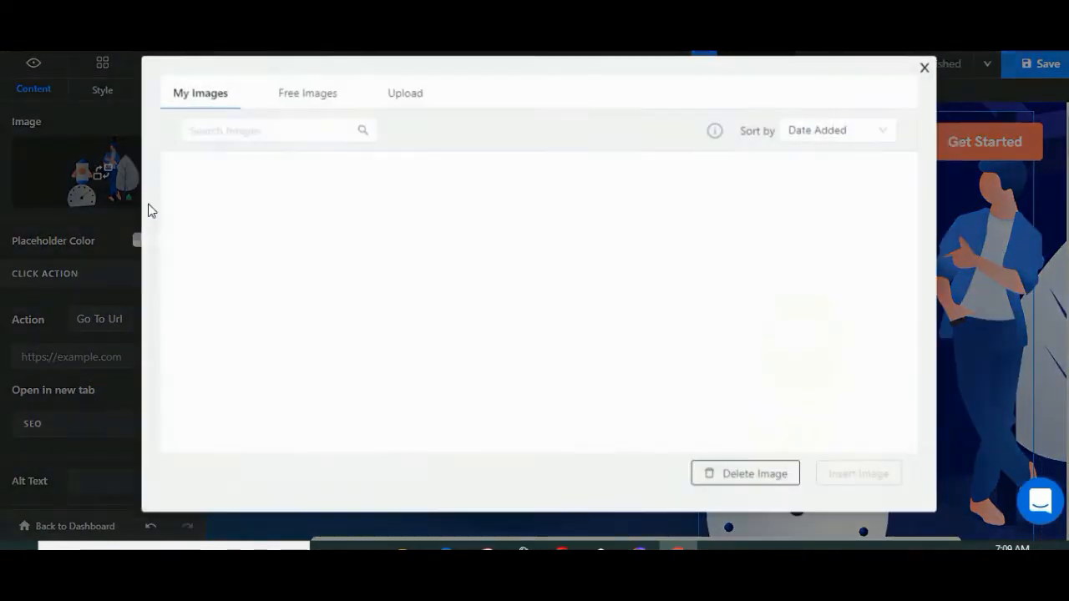
click(304, 103)
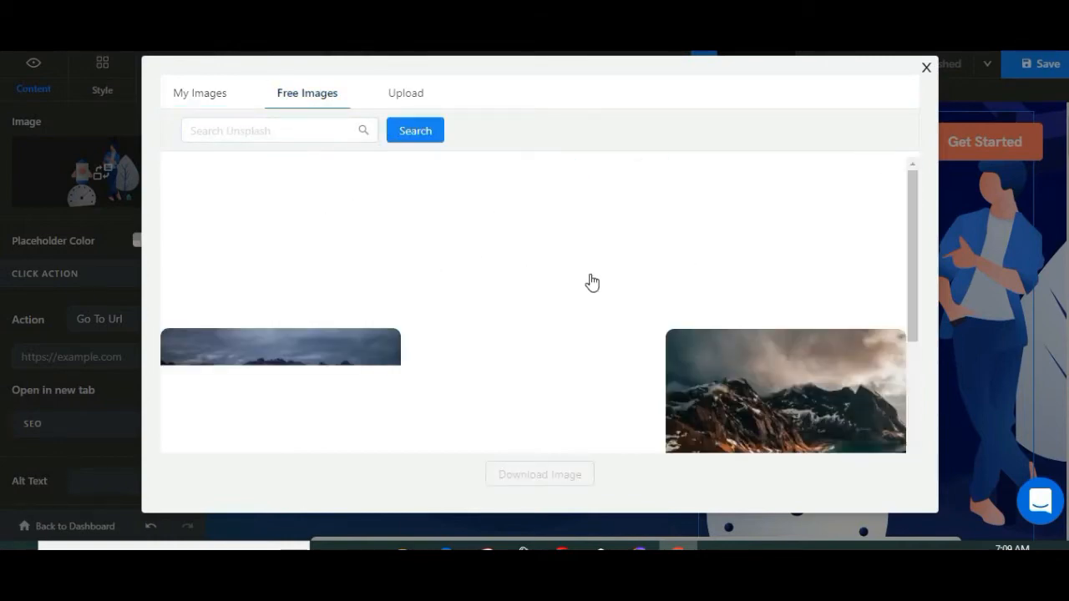
scroll(597, 286, down, 6)
scroll(596, 285, up, 6)
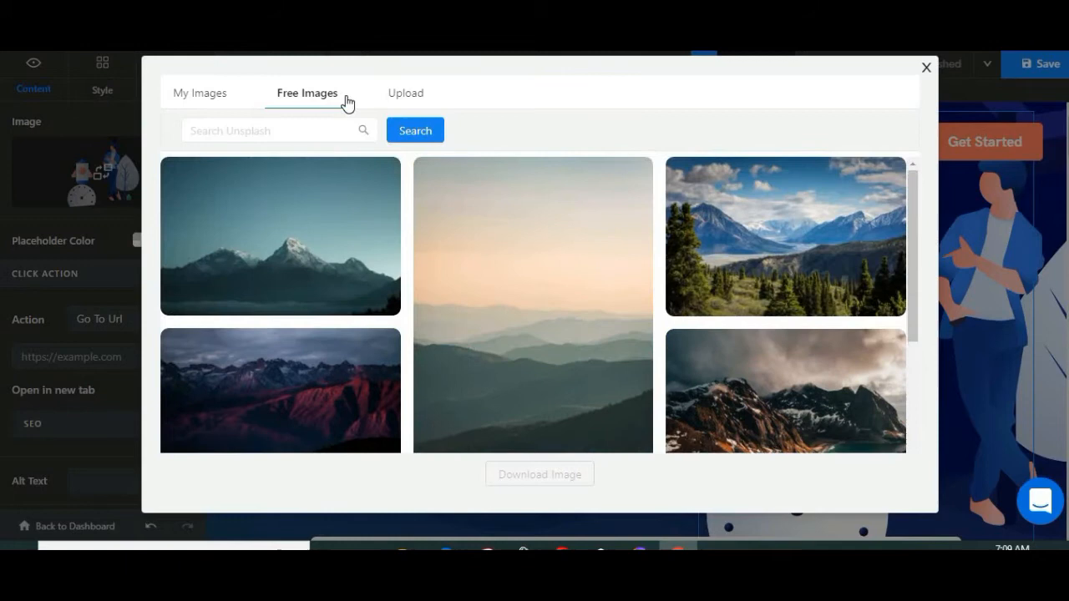
click(205, 93)
click(398, 99)
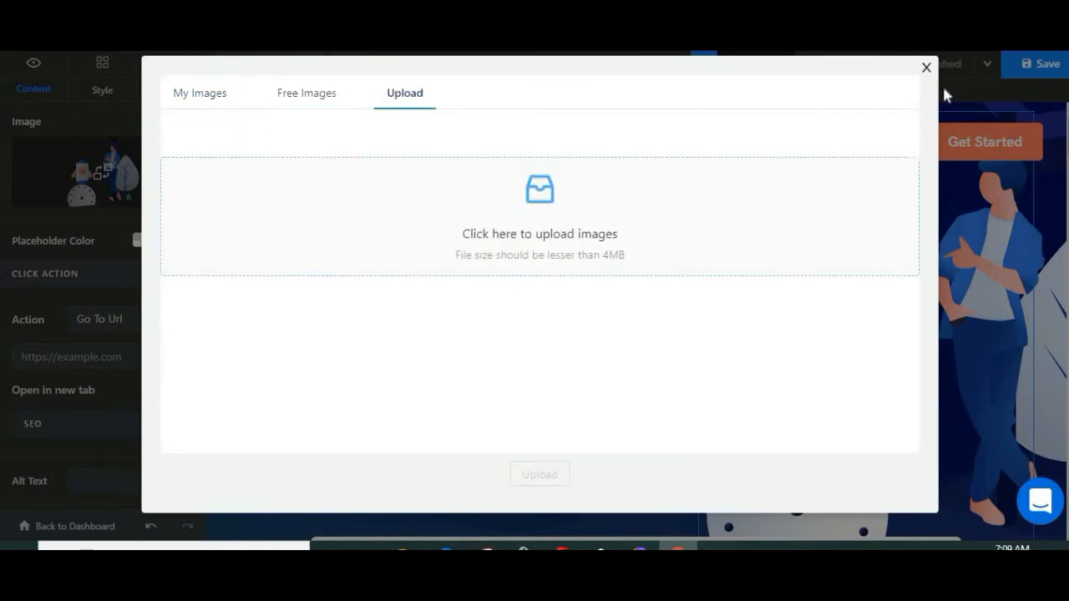
click(926, 67)
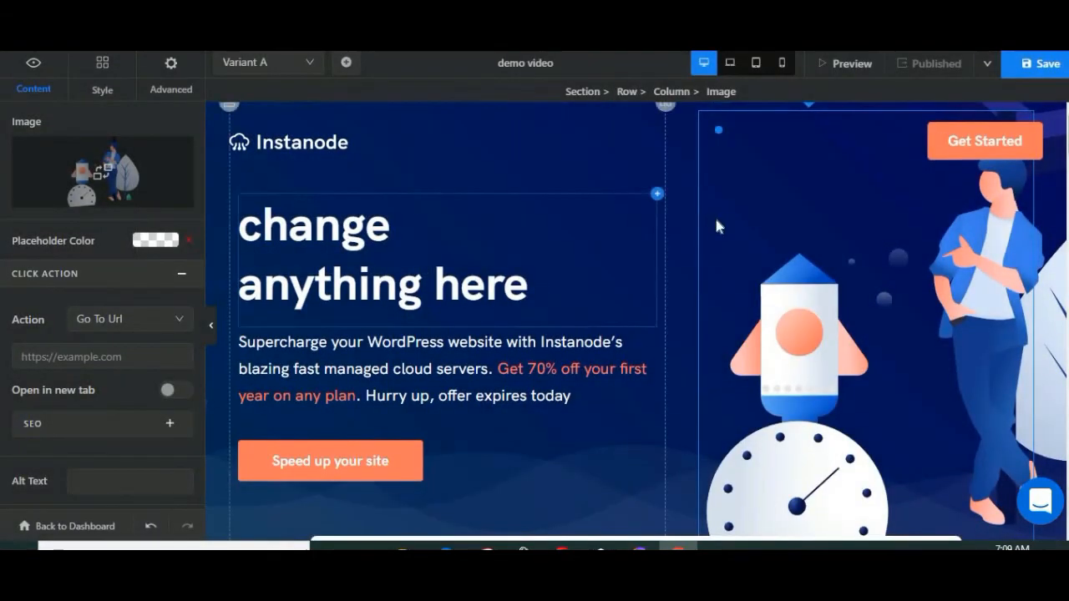
Step: Replace the text of the hero section's "Speed up your site" button with "Try Free trial!"
scroll(715, 223, down, 5)
scroll(715, 220, up, 3)
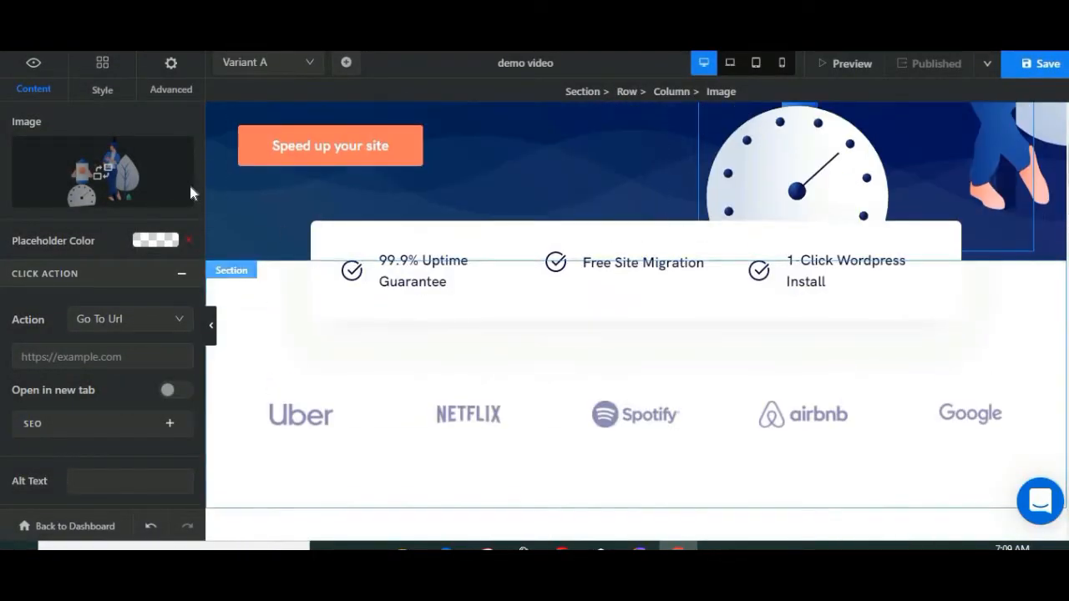
scroll(189, 182, up, 1)
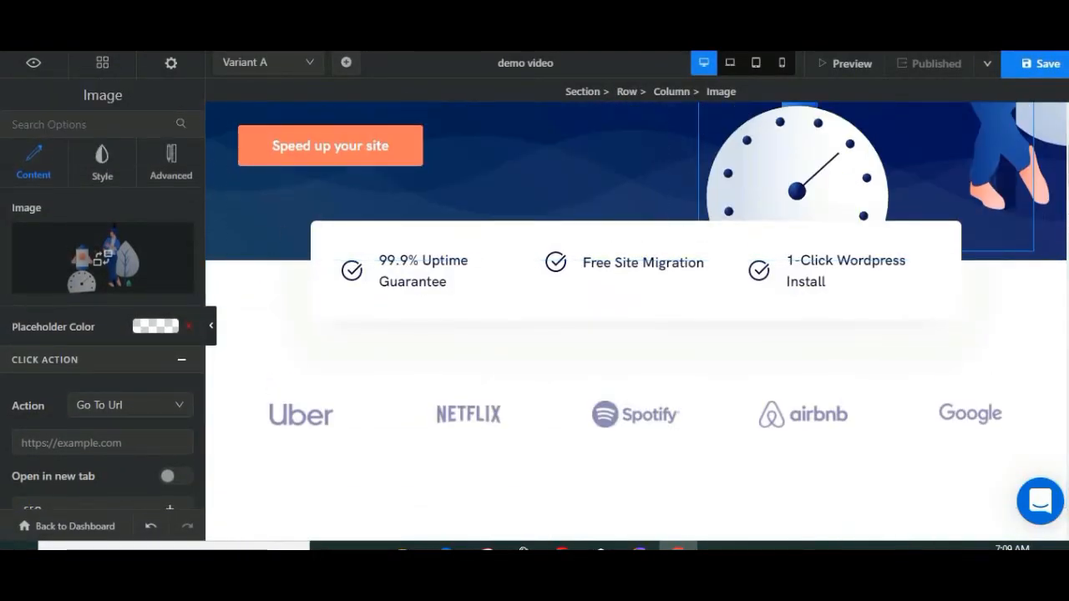
scroll(325, 318, up, 4)
scroll(325, 318, down, 3)
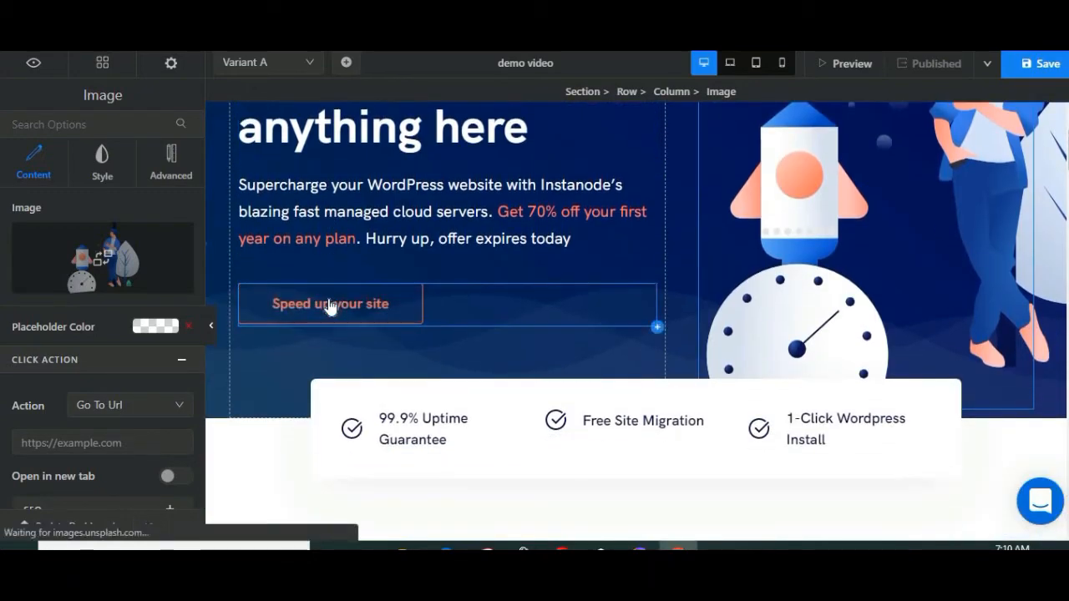
click(390, 320)
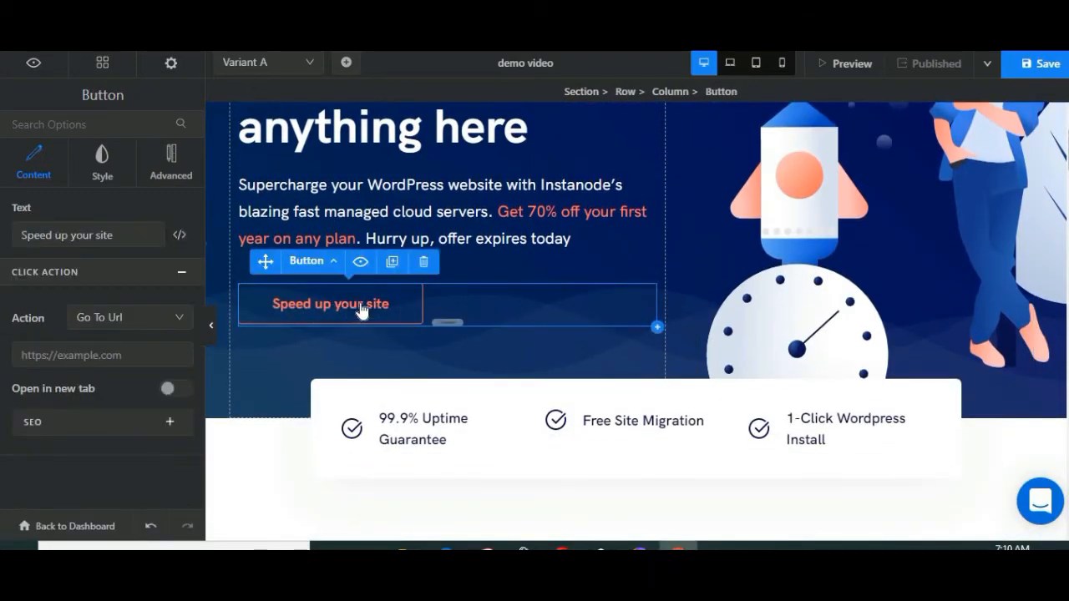
double_click(350, 304)
click(374, 315)
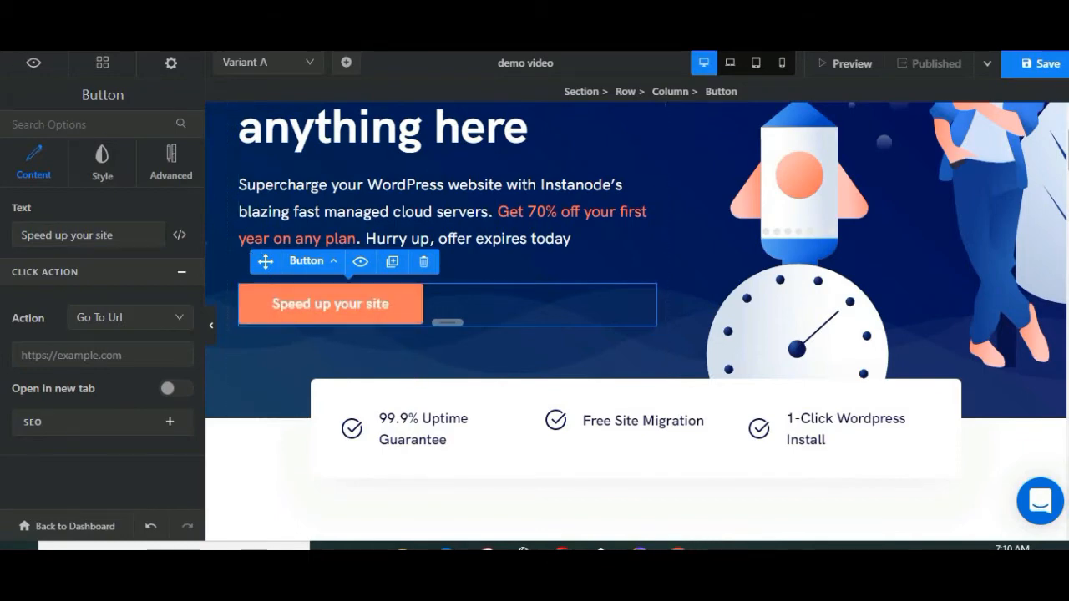
drag(117, 236, 1, 242)
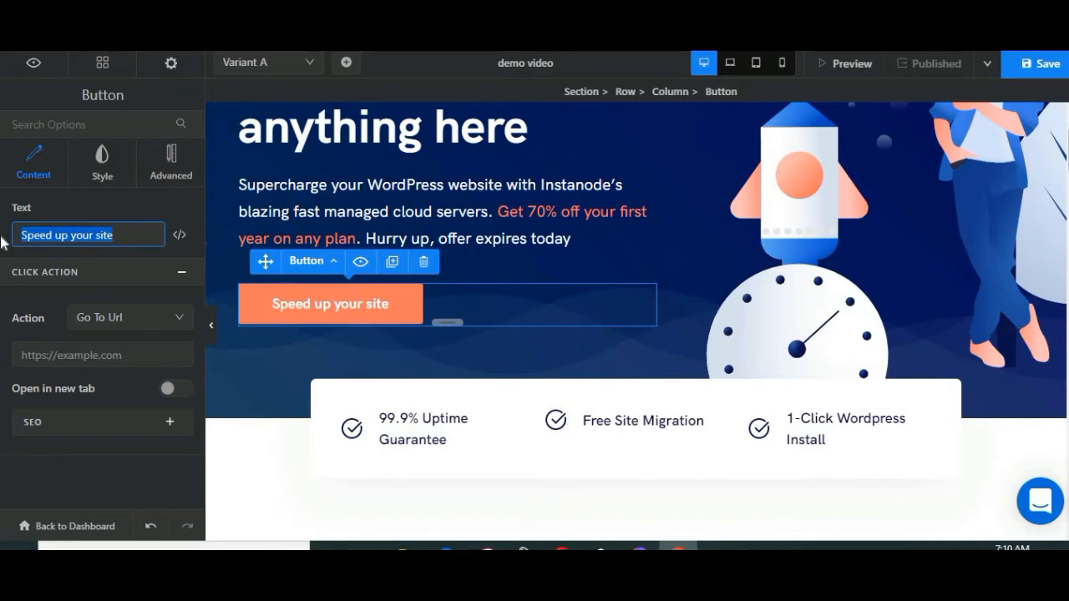
text(Try Free)
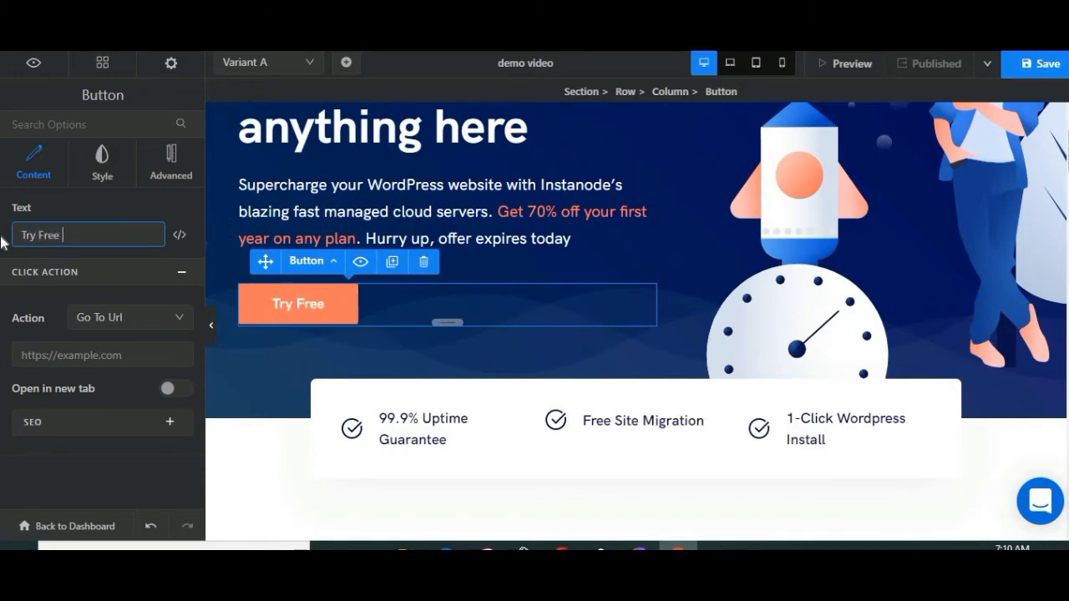
text( trial!)
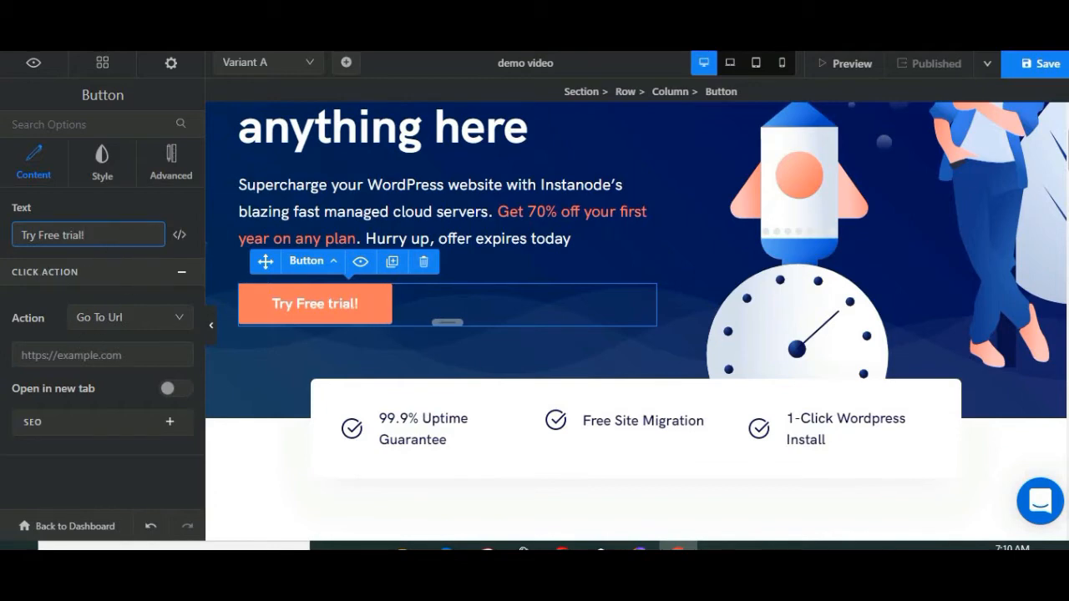
Step: Examine the hero button's Go To Url link setting and try its Open in new tab option
click(83, 355)
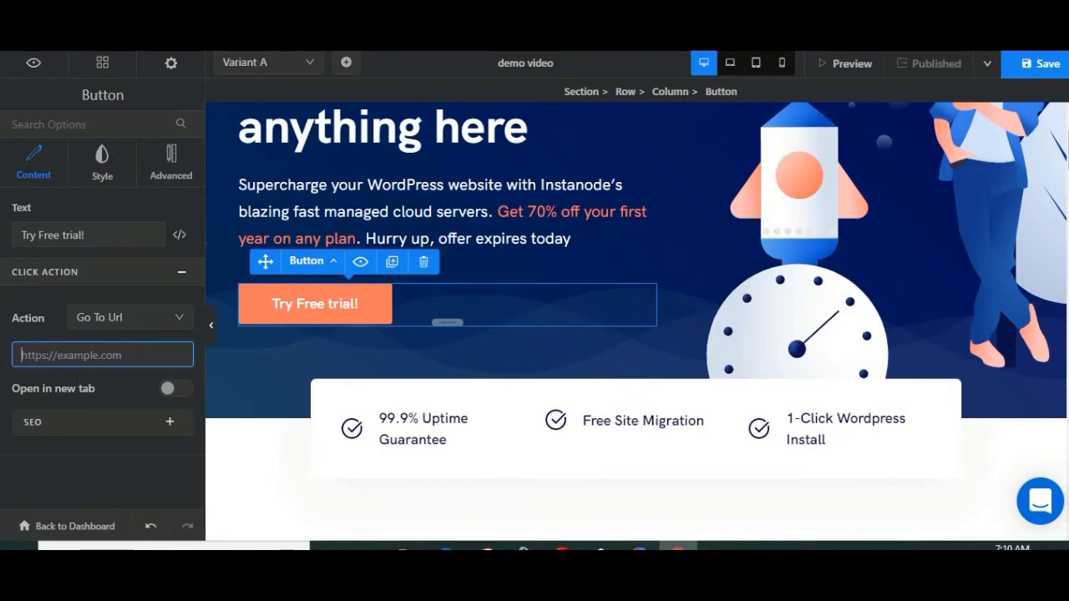
scroll(601, 318, down, 5)
scroll(313, 217, up, 4)
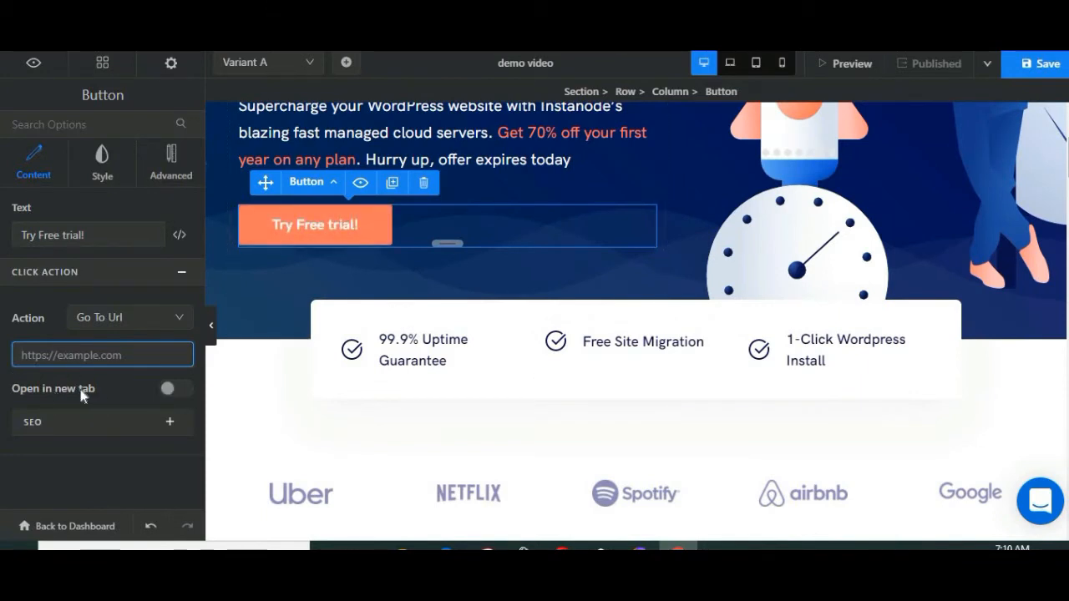
click(179, 391)
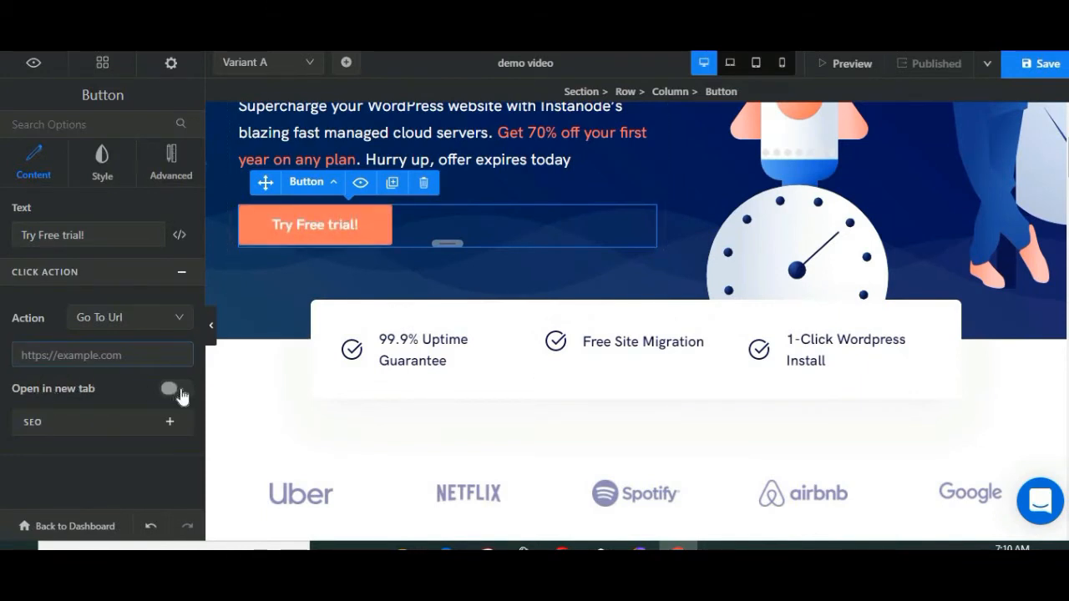
click(180, 392)
Step: Set the hero button's size to M in its style settings
scroll(475, 218, up, 3)
click(107, 175)
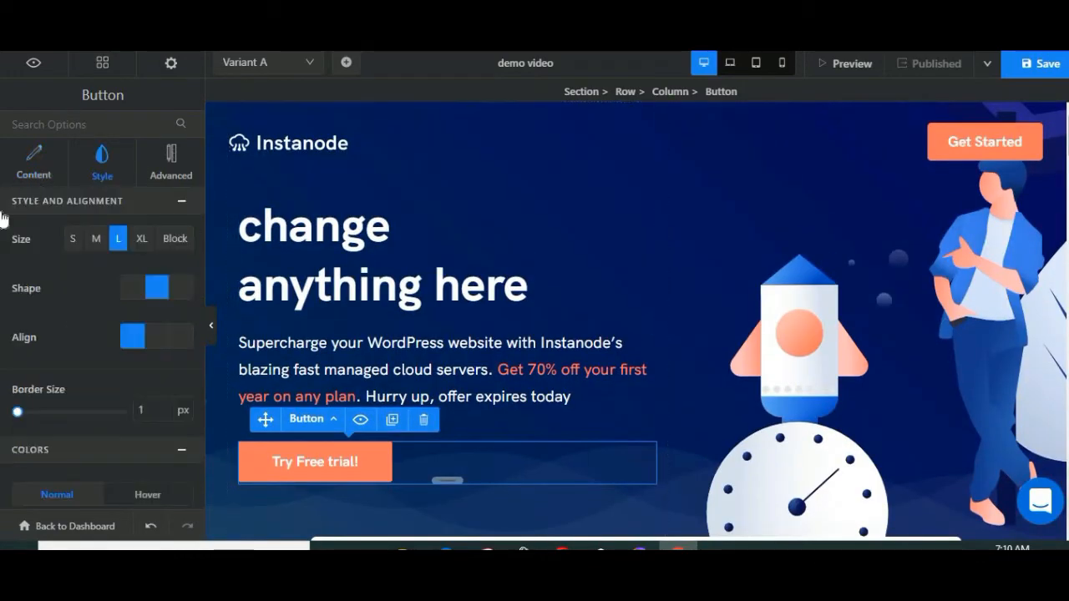
click(96, 239)
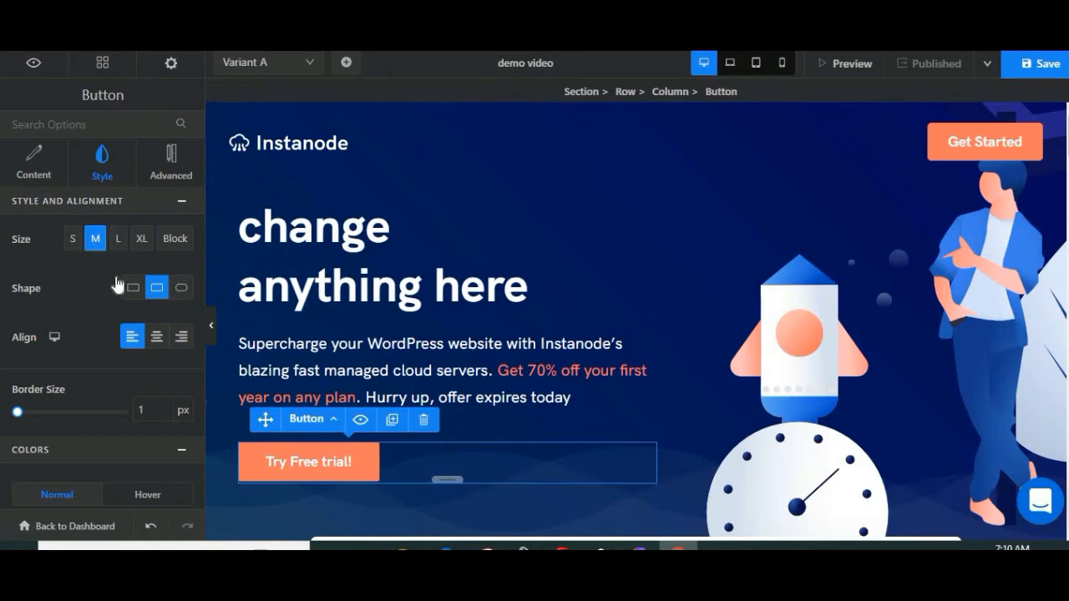
Step: Try black, white and dark blue swatches as the hero button's background color and return it to the orange swatch
scroll(37, 276, down, 1)
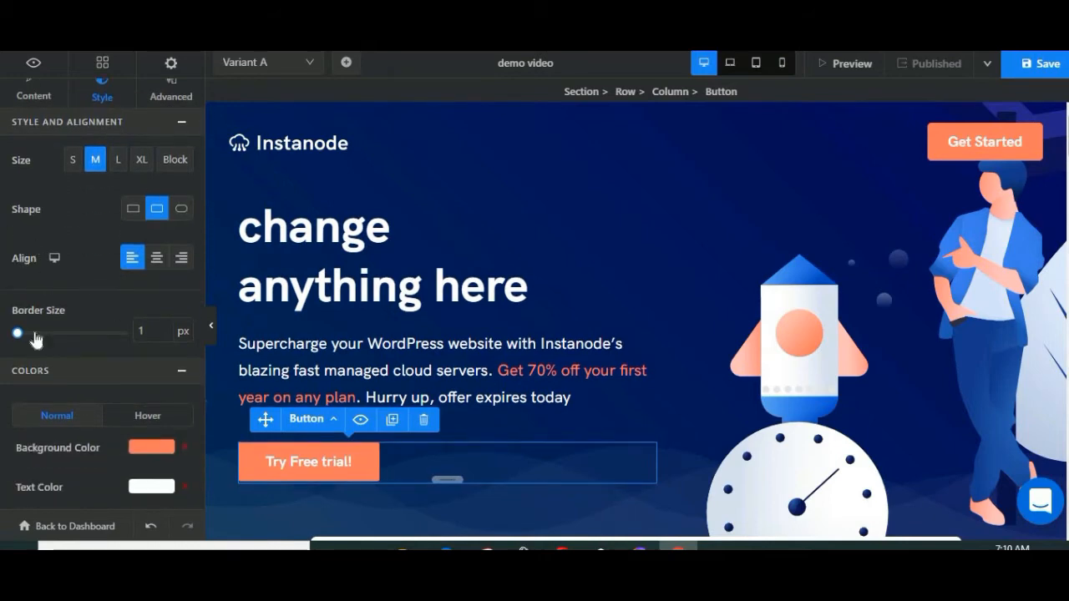
scroll(91, 405, down, 1)
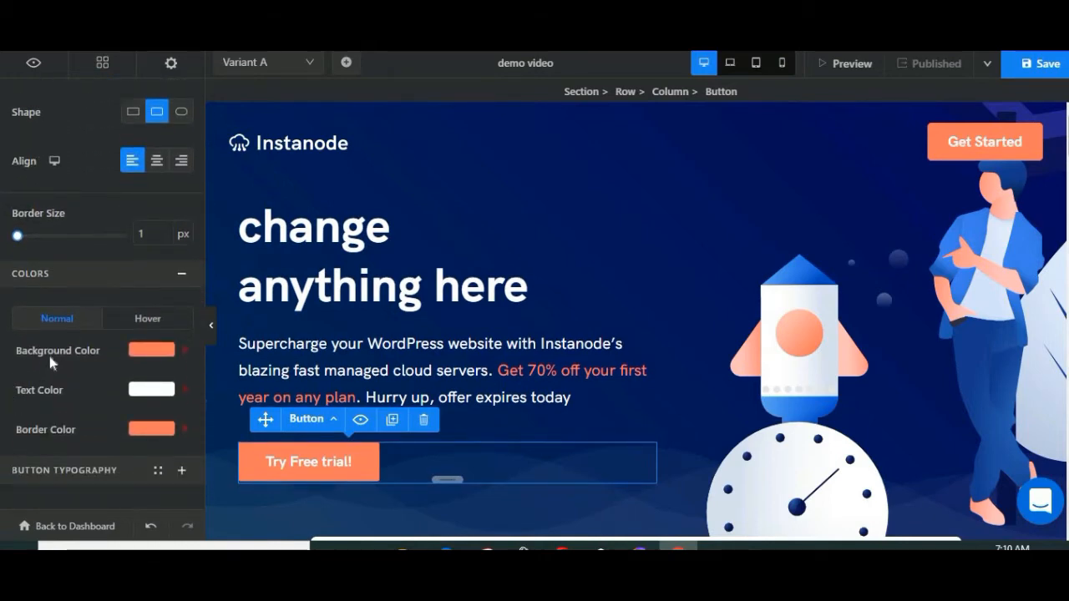
click(152, 348)
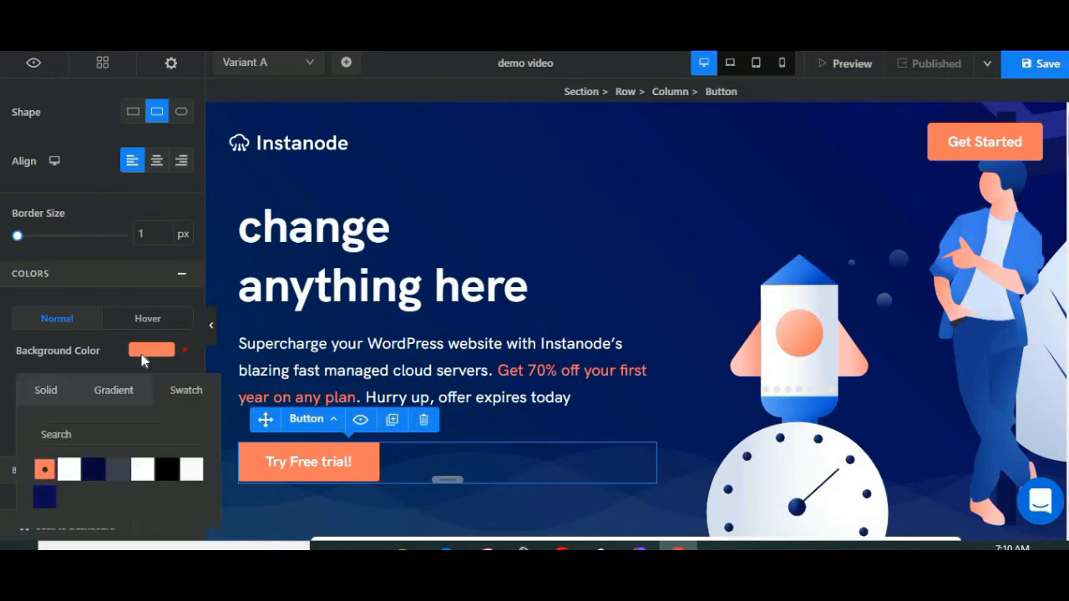
click(167, 469)
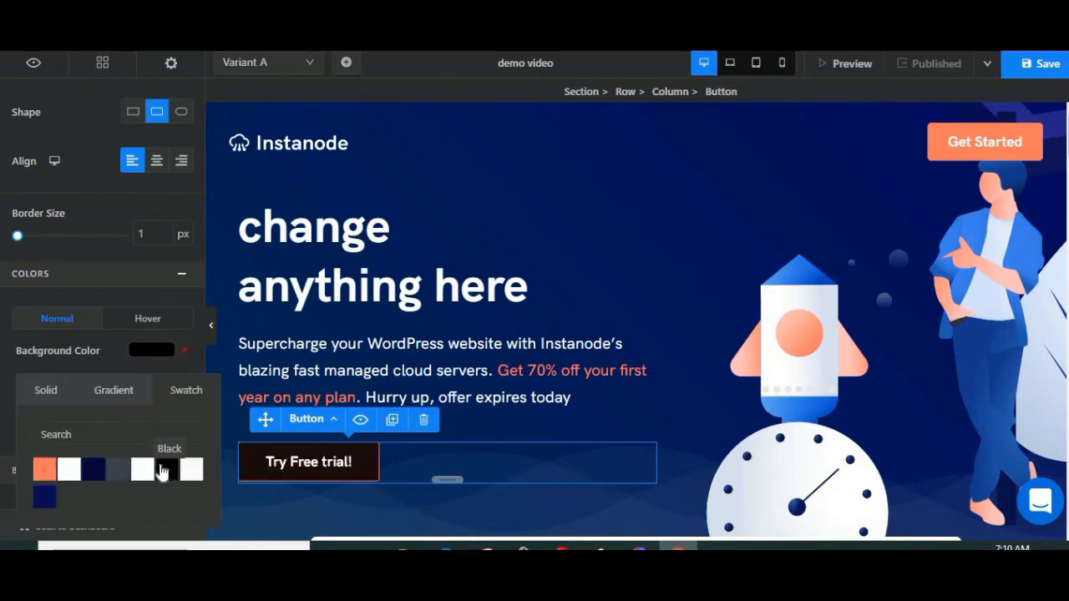
click(68, 469)
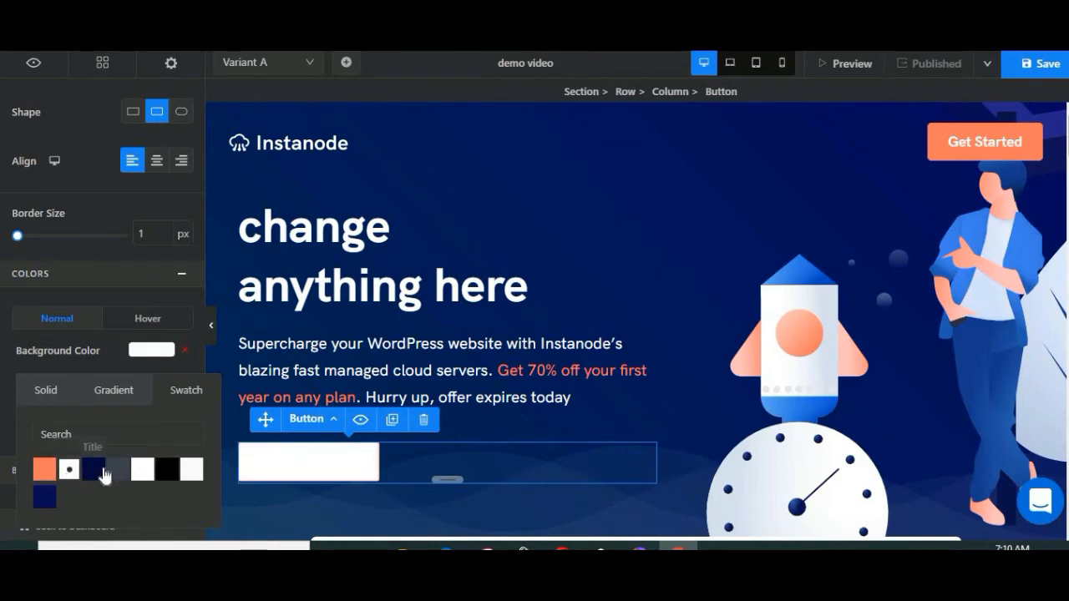
click(97, 472)
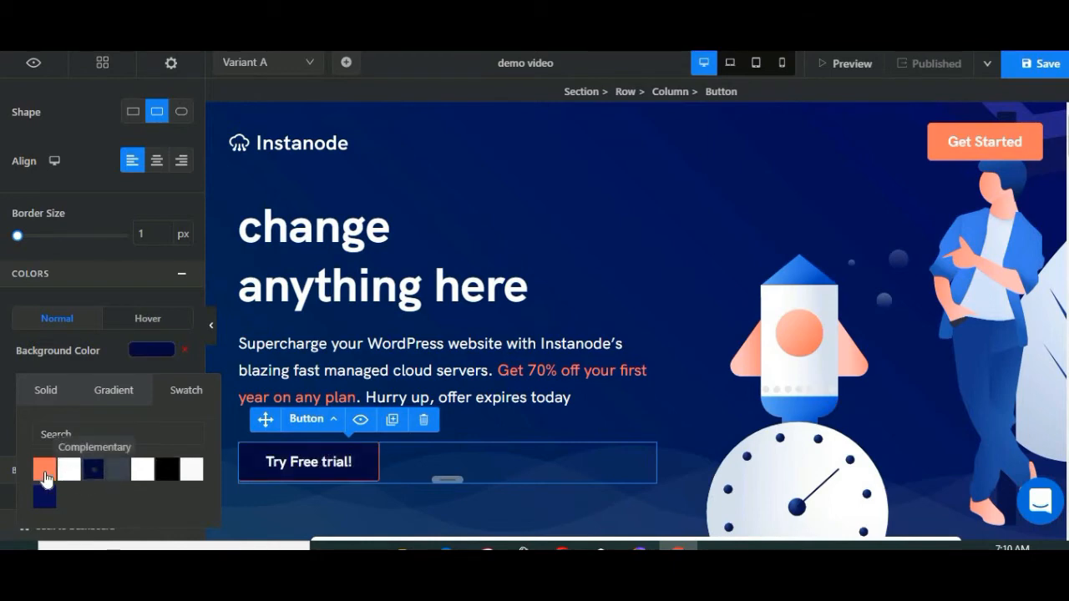
click(45, 472)
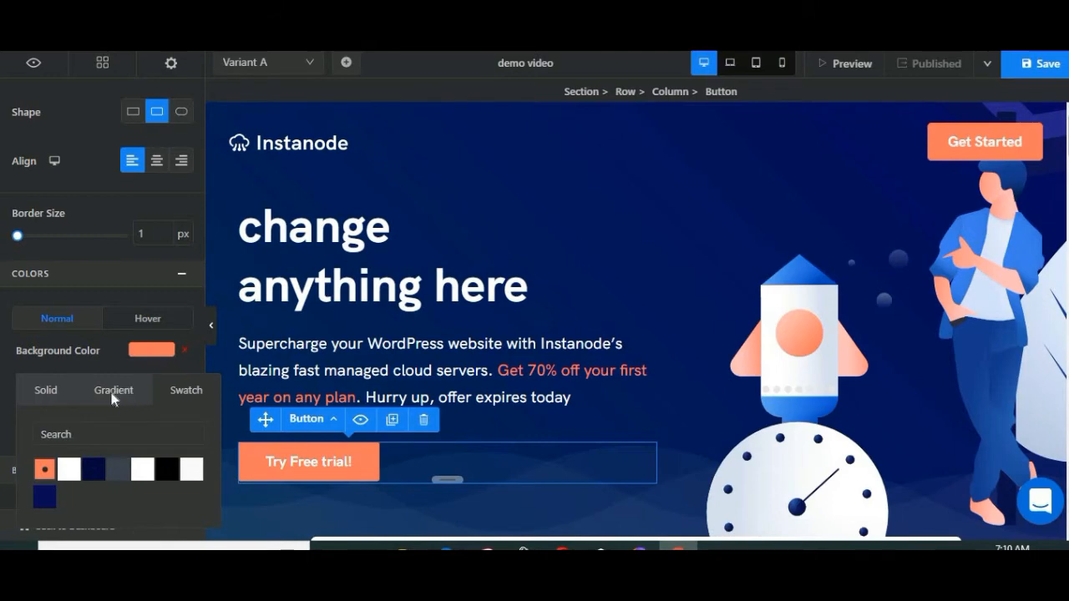
Step: Give the hero button a gradient background from white to dark red A11F1F
click(114, 396)
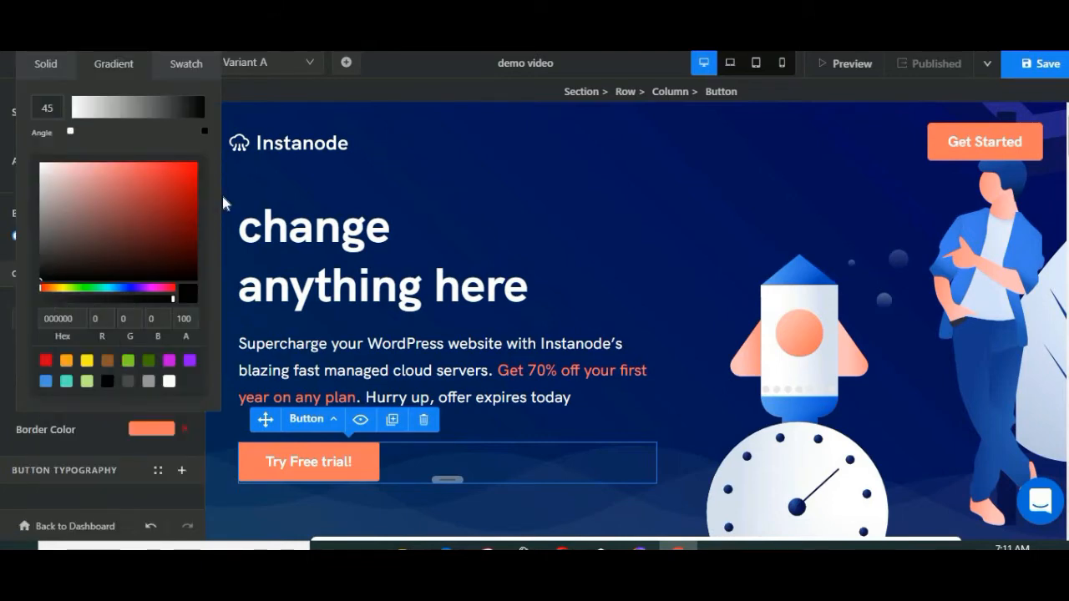
drag(184, 187, 163, 171)
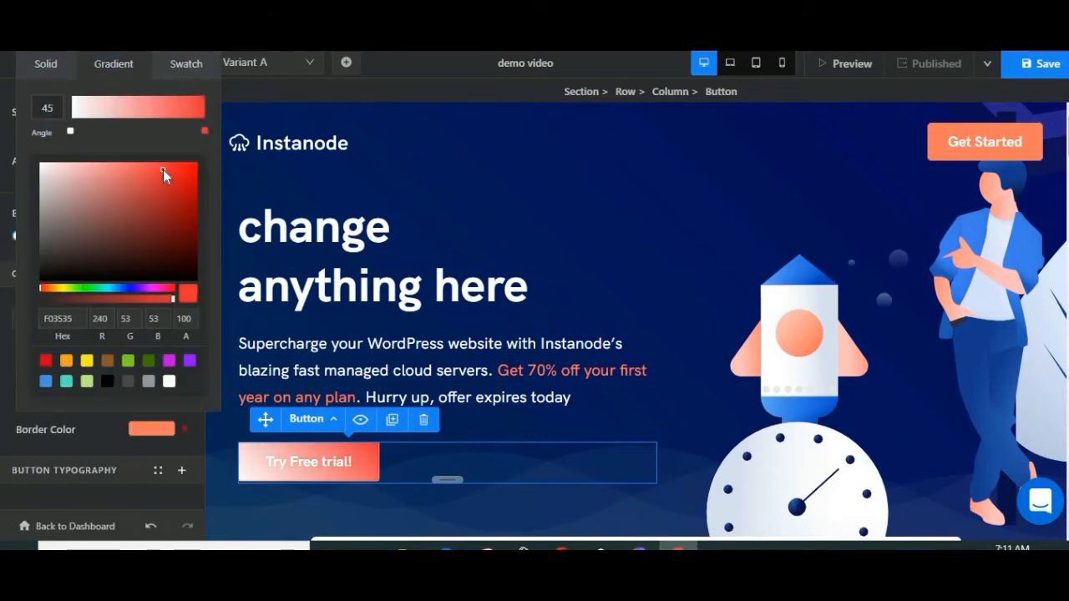
click(168, 206)
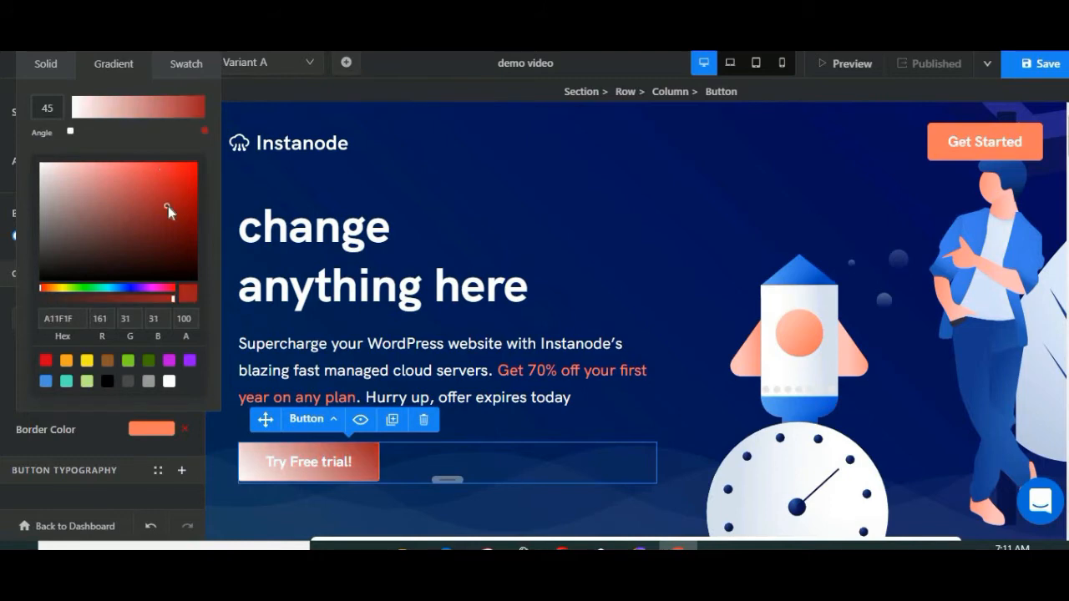
click(102, 471)
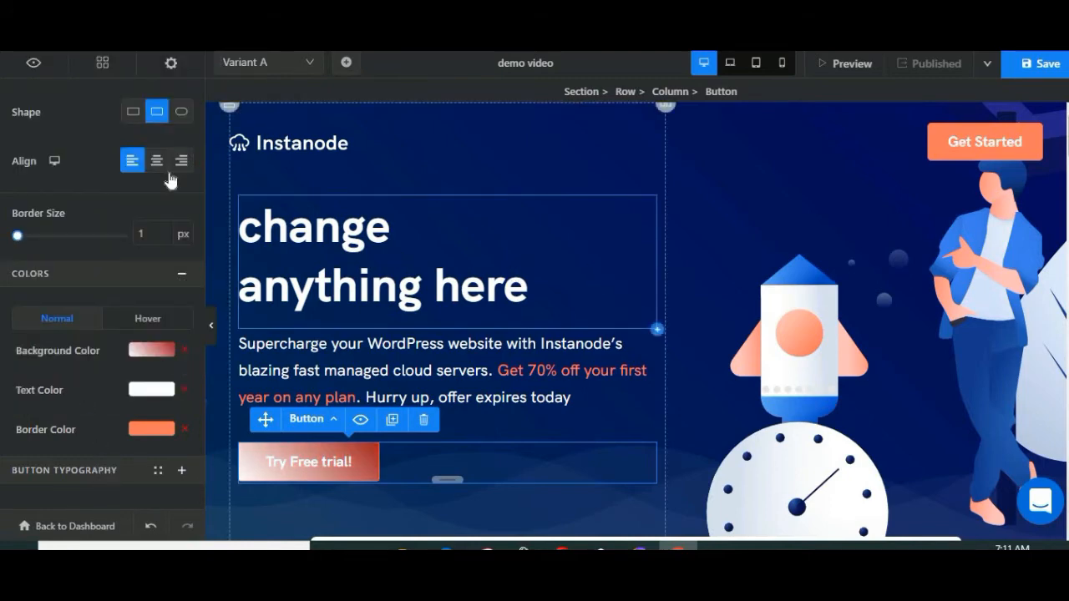
Step: Select the Professional plan column of the pricing table in the "Pick the plan that works." section
scroll(108, 158, up, 3)
click(467, 239)
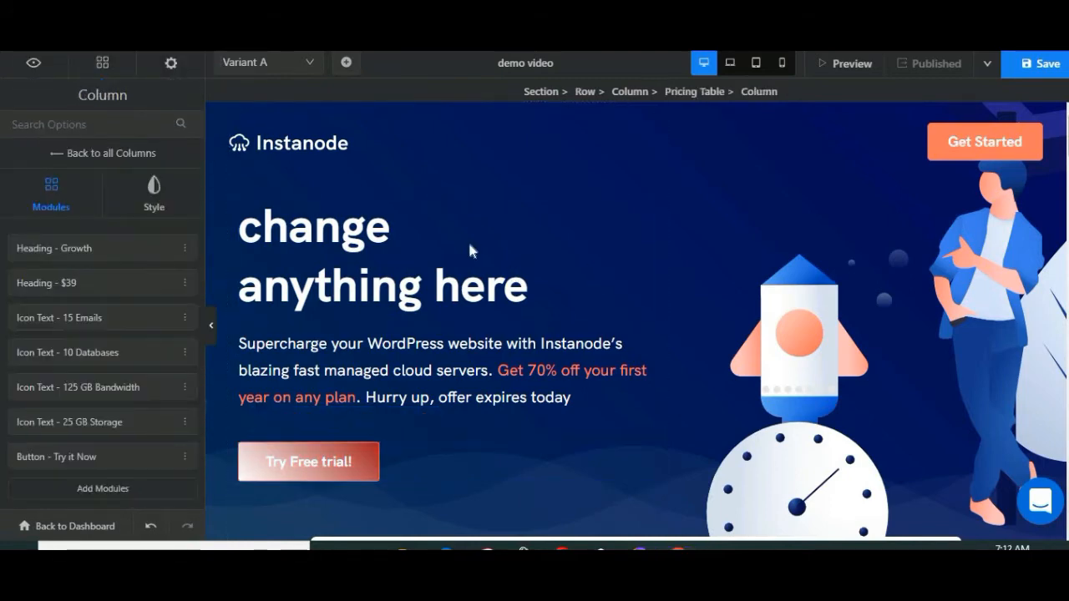
scroll(668, 300, down, 8)
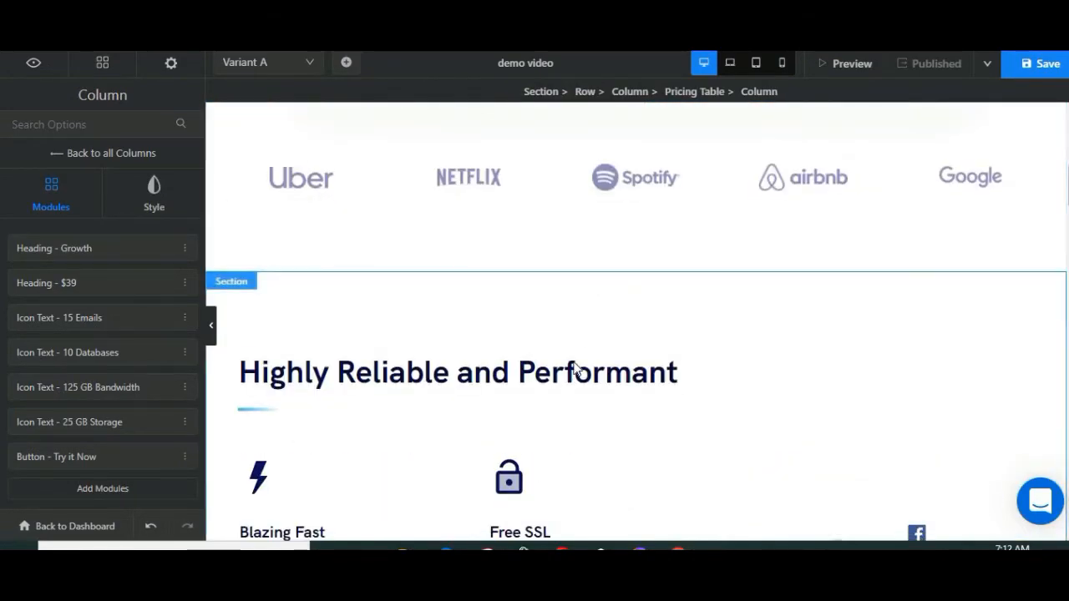
scroll(501, 384, down, 6)
scroll(543, 385, down, 10)
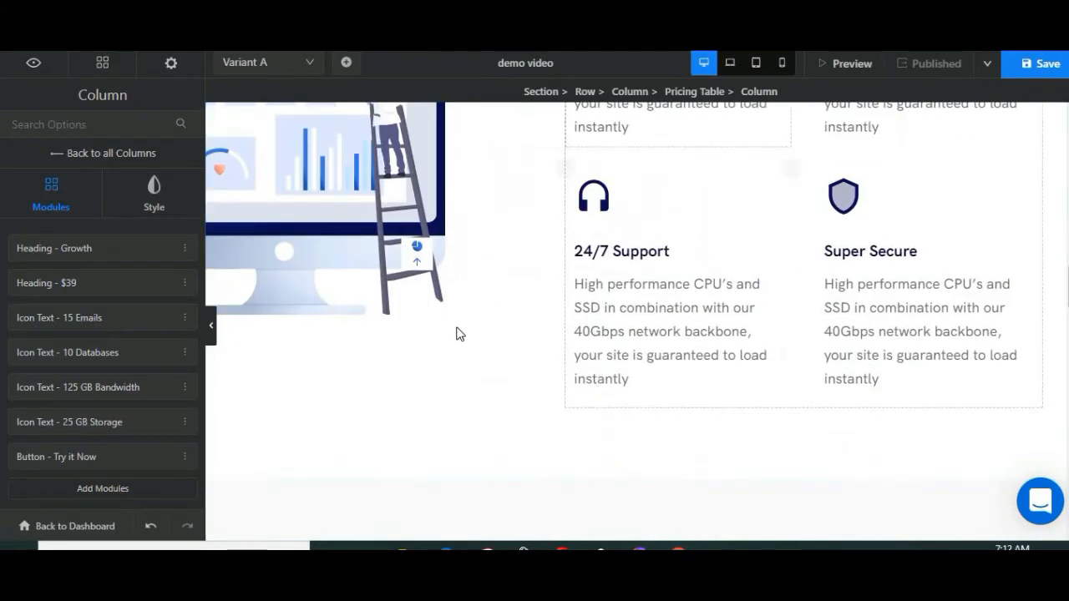
scroll(677, 308, down, 2)
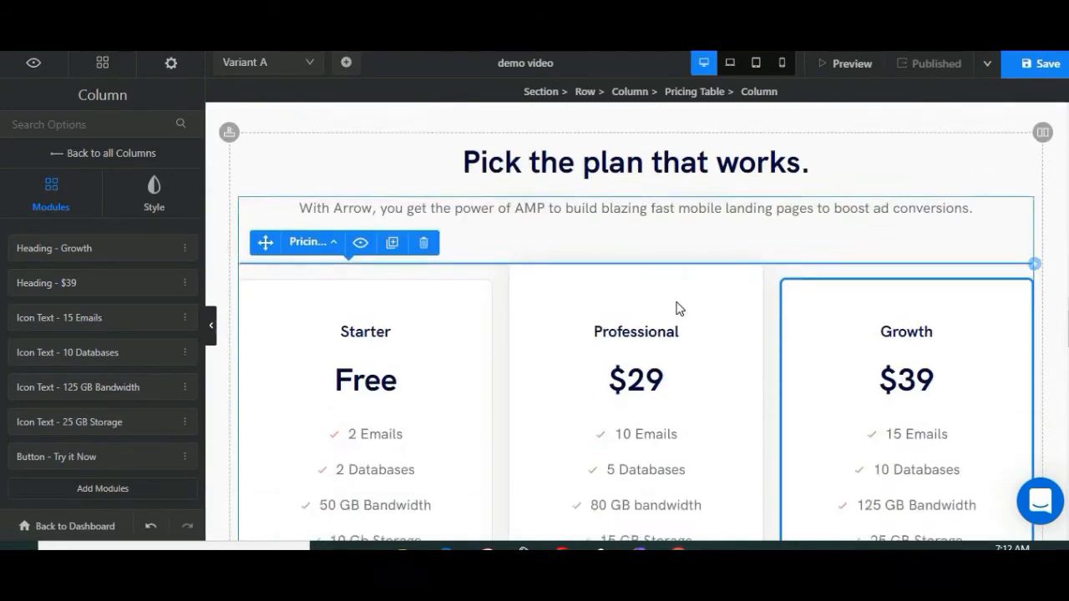
click(676, 306)
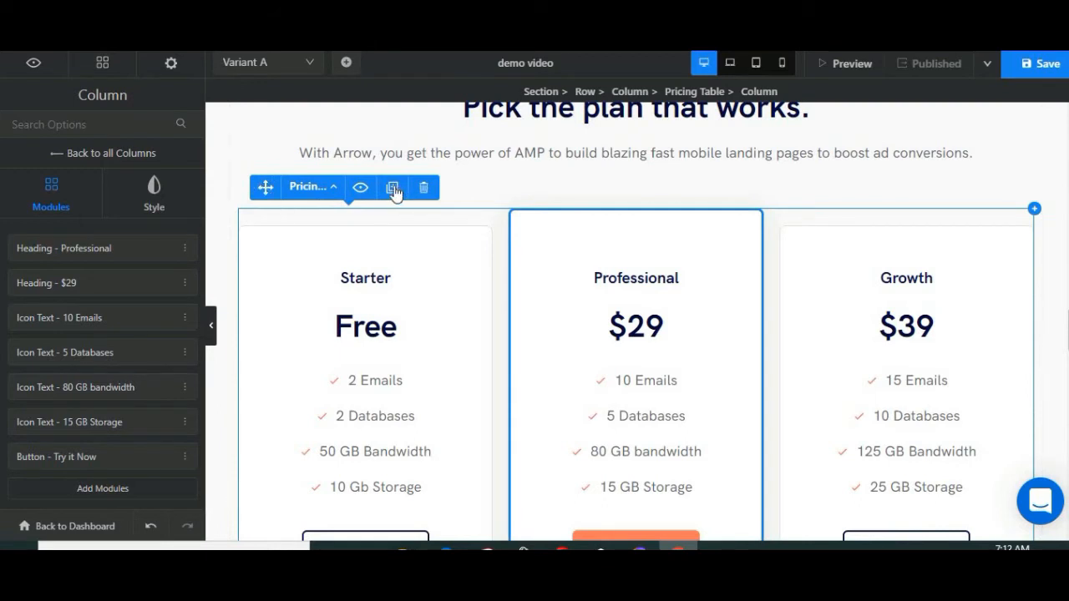
Step: Duplicate the pricing table in the "Pick the plan that works." section and delete the copy
scroll(650, 264, down, 7)
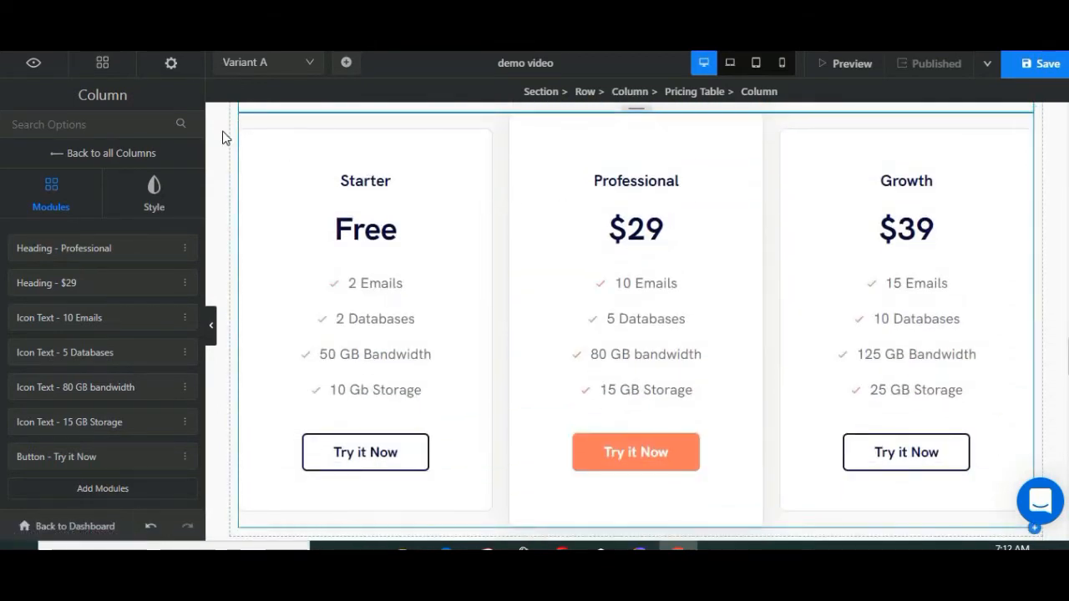
click(807, 289)
scroll(558, 314, up, 2)
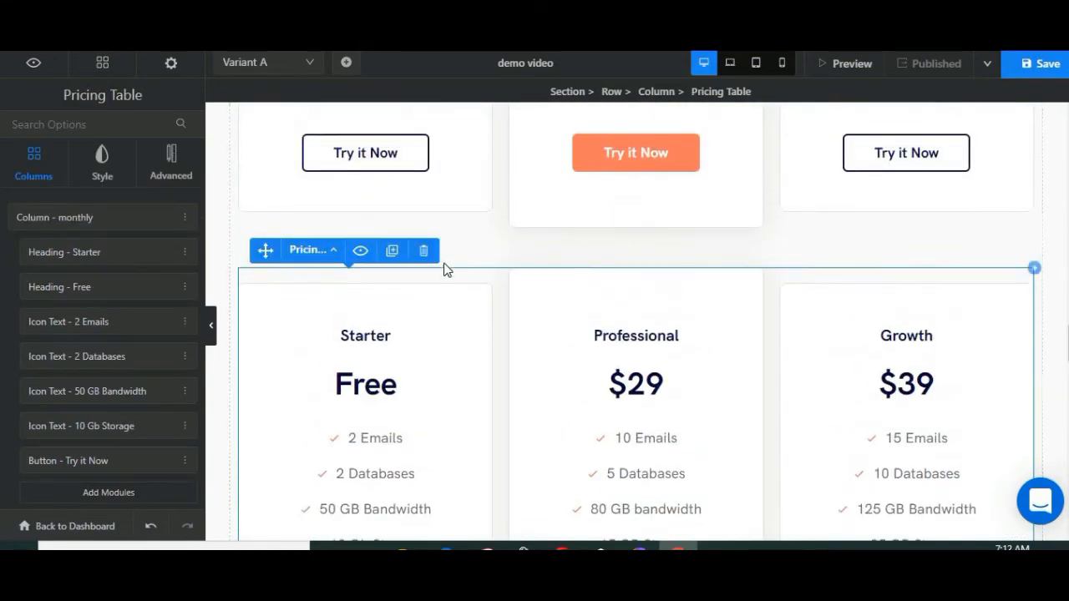
click(423, 251)
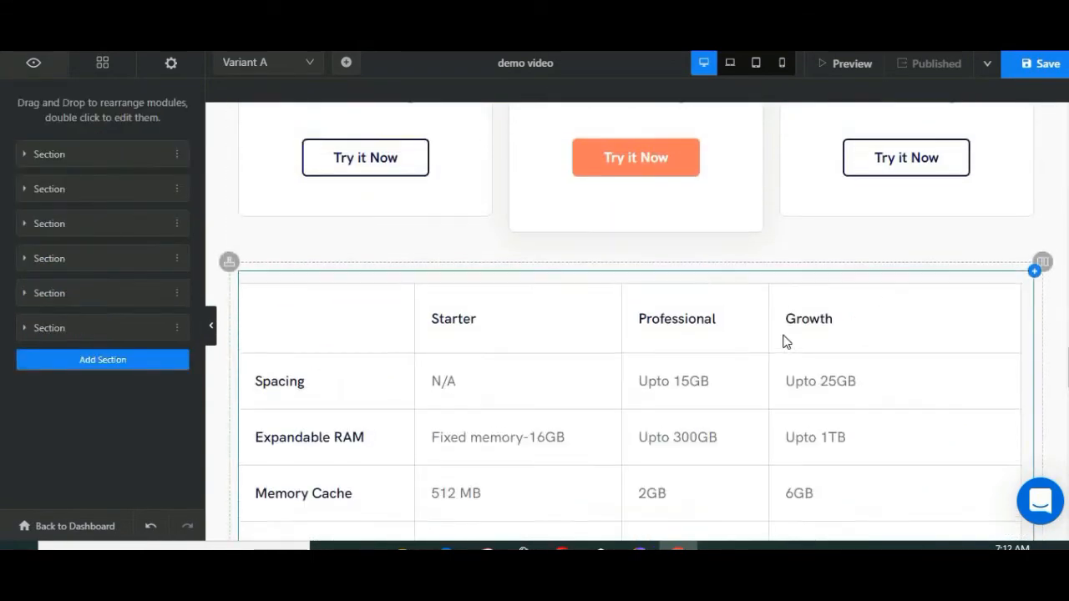
key(ctrl+z)
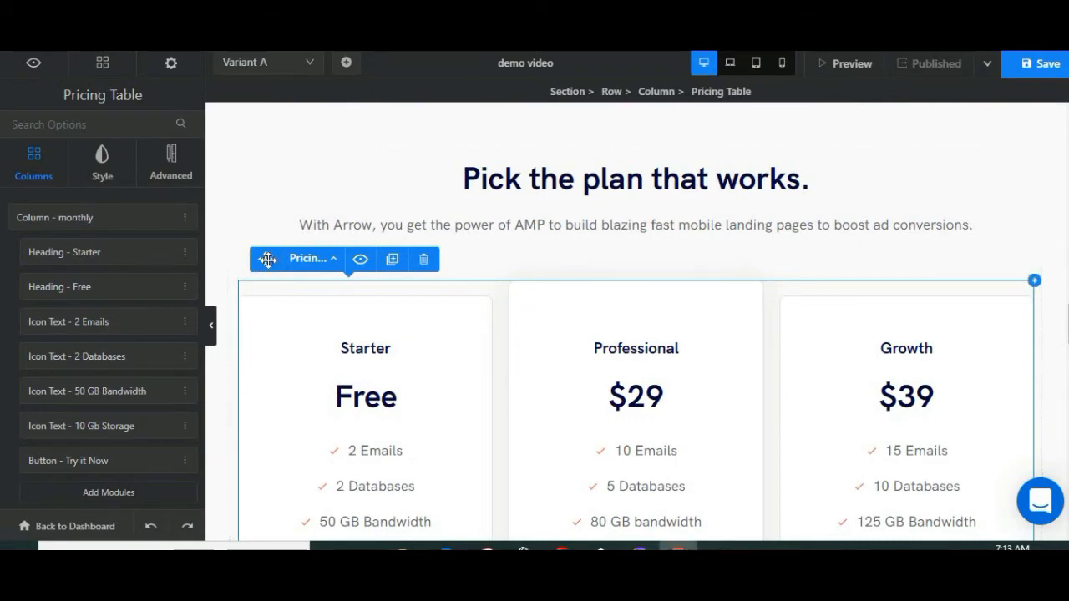
Step: Move the pricing table above the "Pick the plan that works." heading
drag(267, 259, 554, 182)
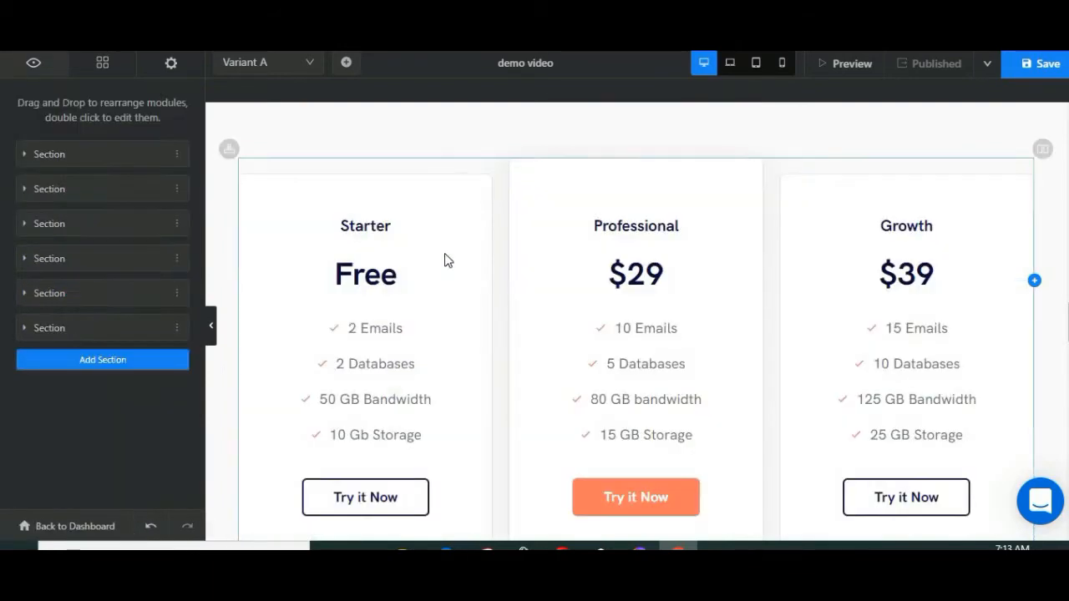
click(677, 211)
scroll(675, 216, down, 5)
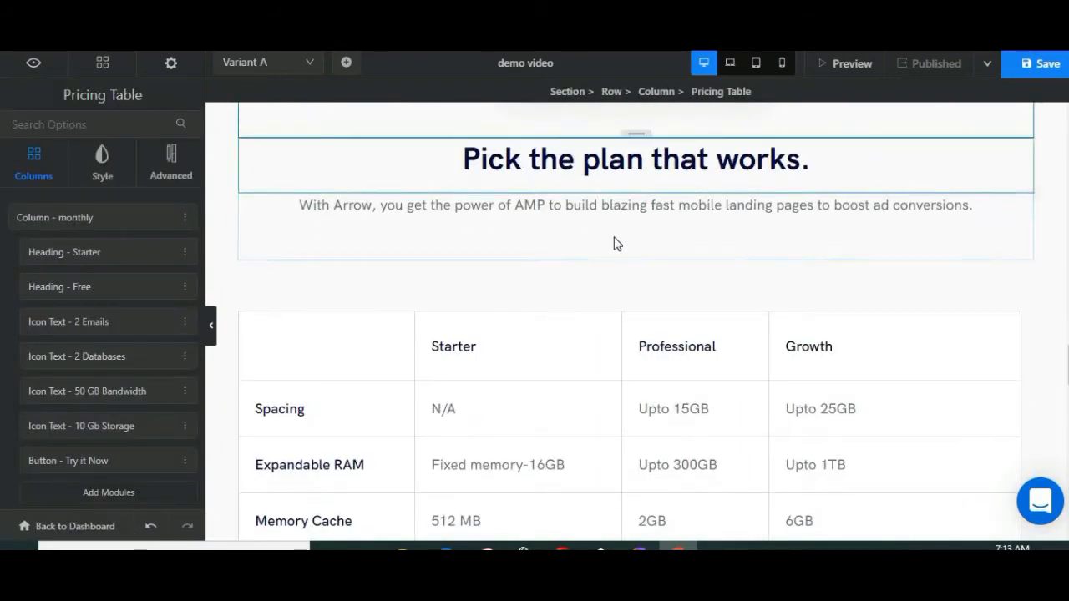
Step: Add a blank section with a single-column layout at the end of the page
scroll(574, 127, up, 5)
scroll(568, 255, up, 3)
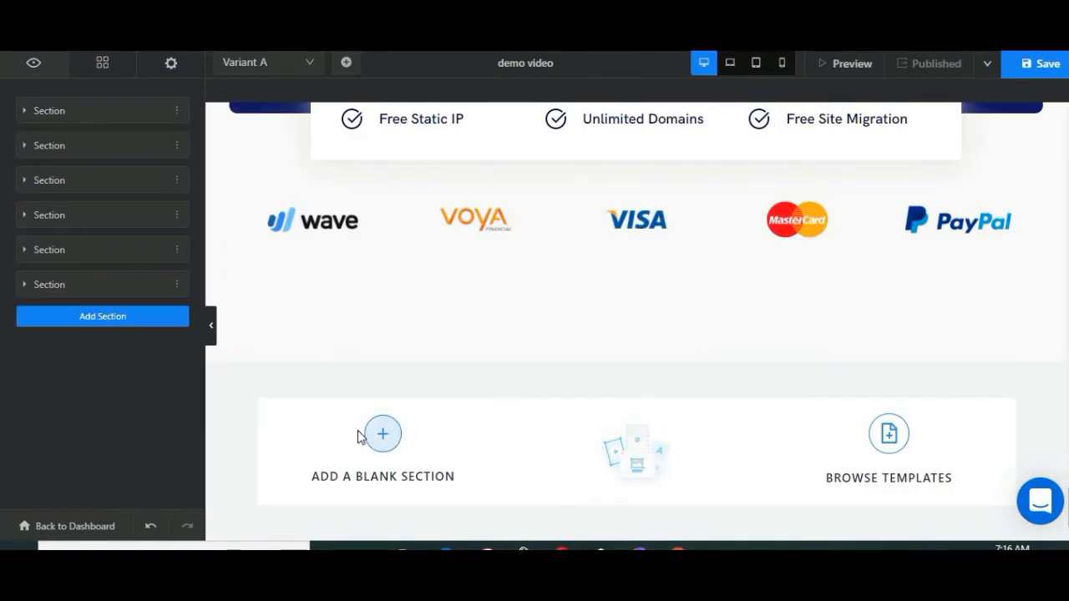
click(395, 442)
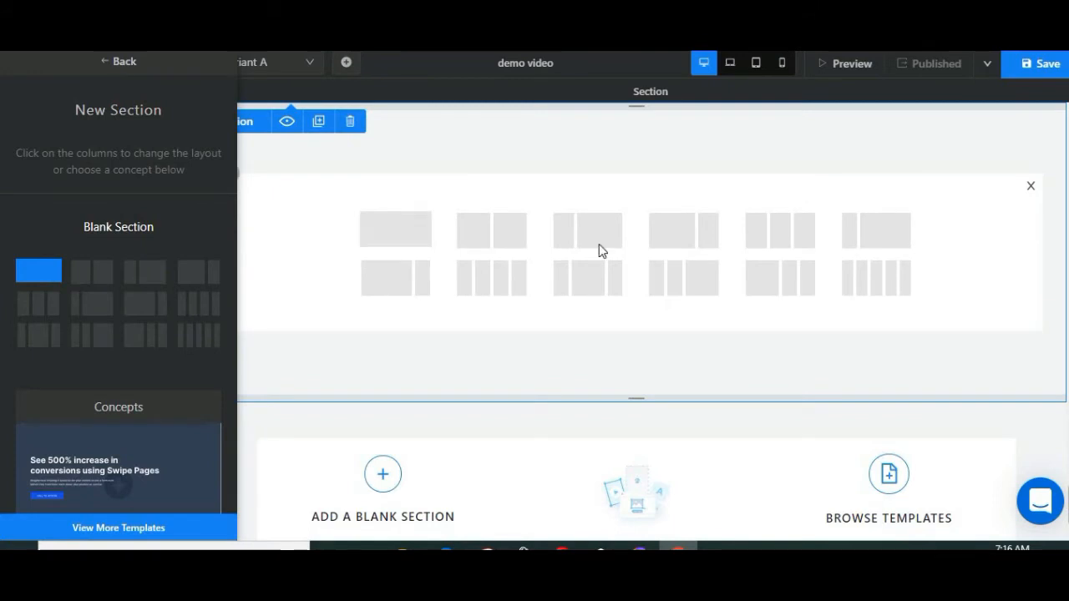
click(399, 231)
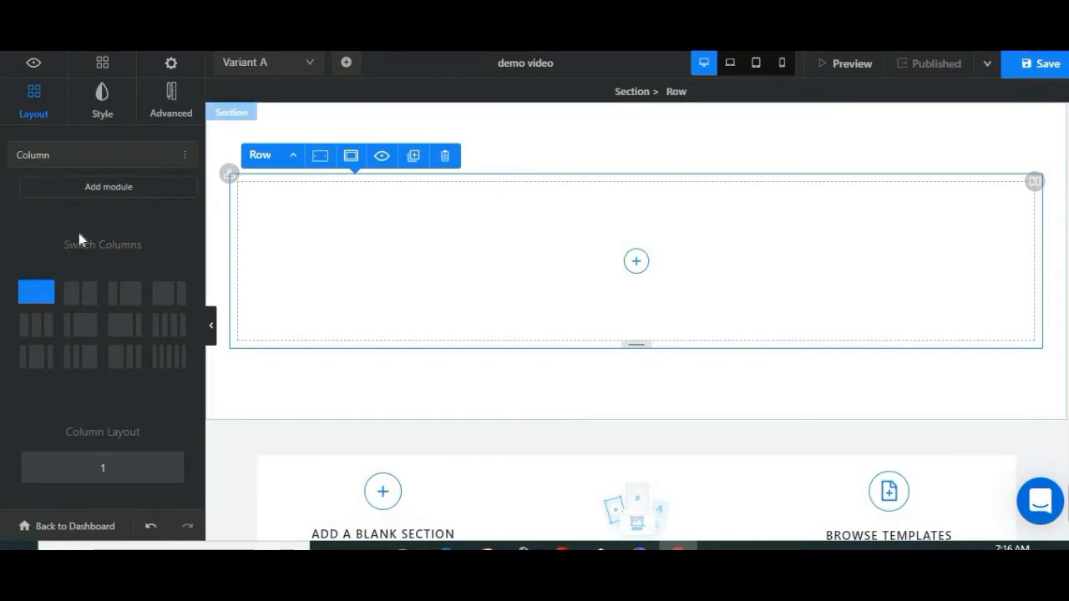
Step: Give the new section's row a solid light blue background color, C3D2FB
click(107, 111)
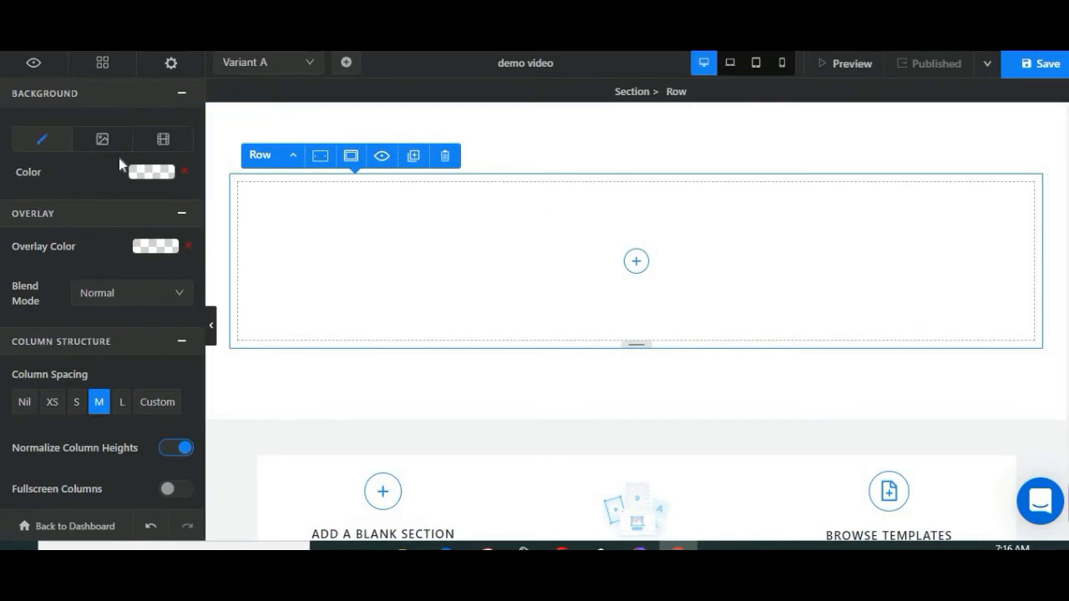
click(150, 173)
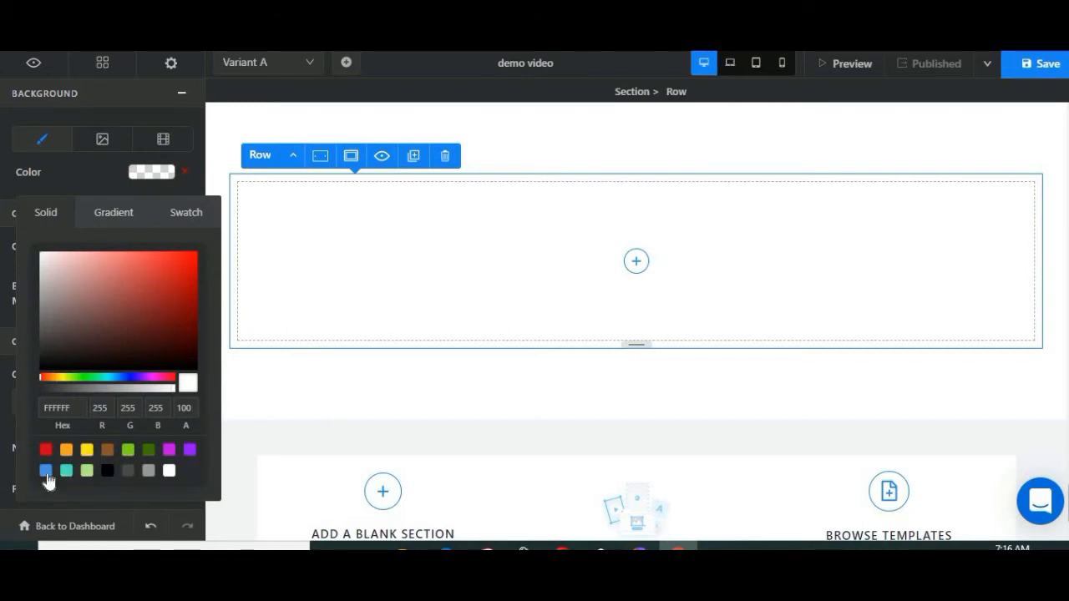
click(125, 377)
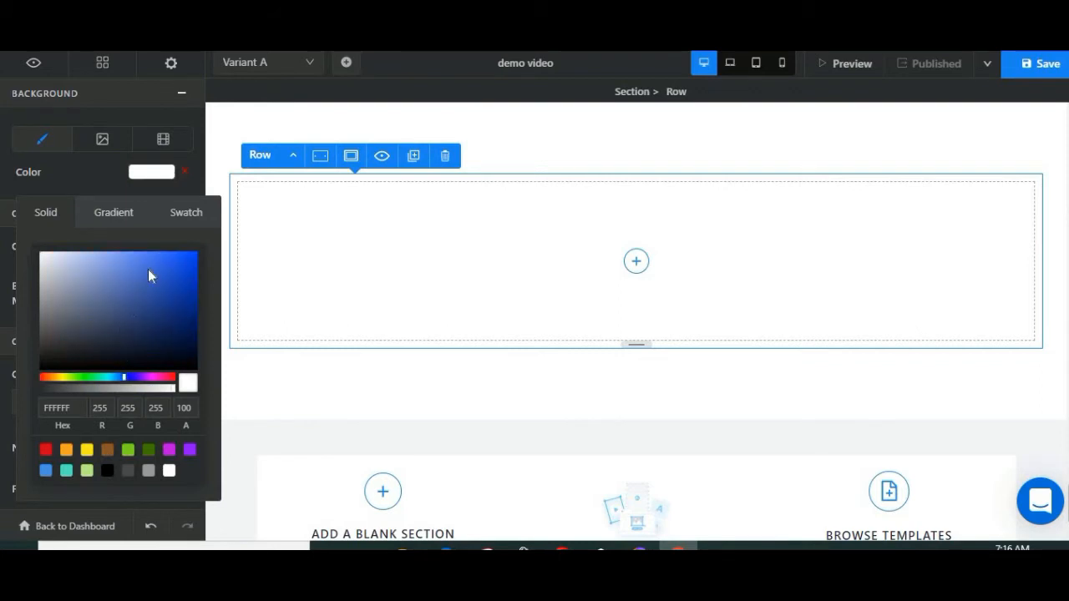
click(148, 268)
click(75, 253)
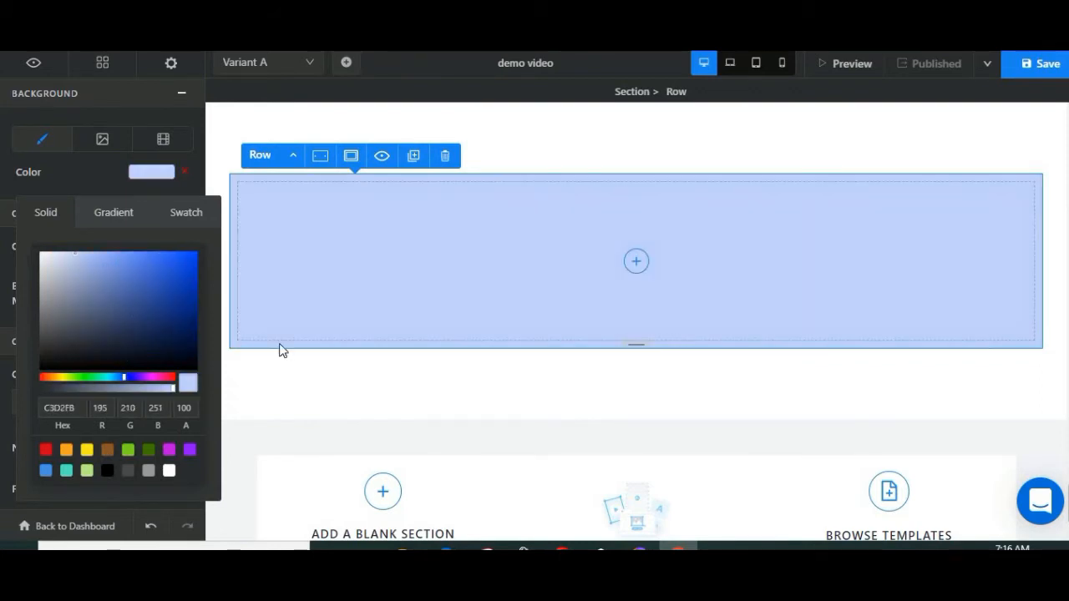
click(332, 387)
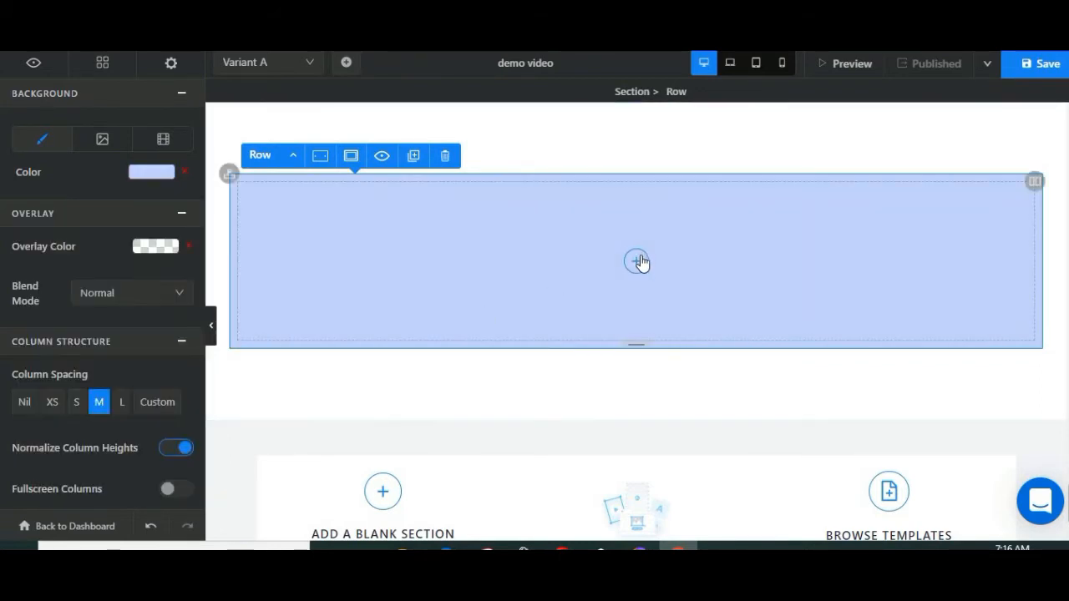
Step: Look through the available modules and add a Testimonials Slider to the new row's column
click(637, 261)
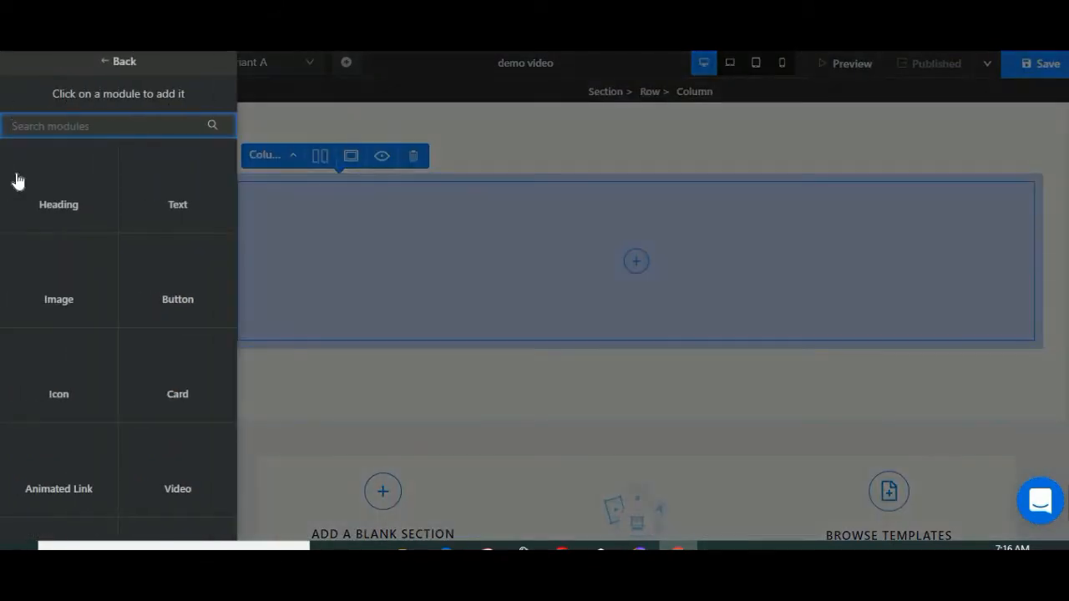
scroll(34, 284, down, 4)
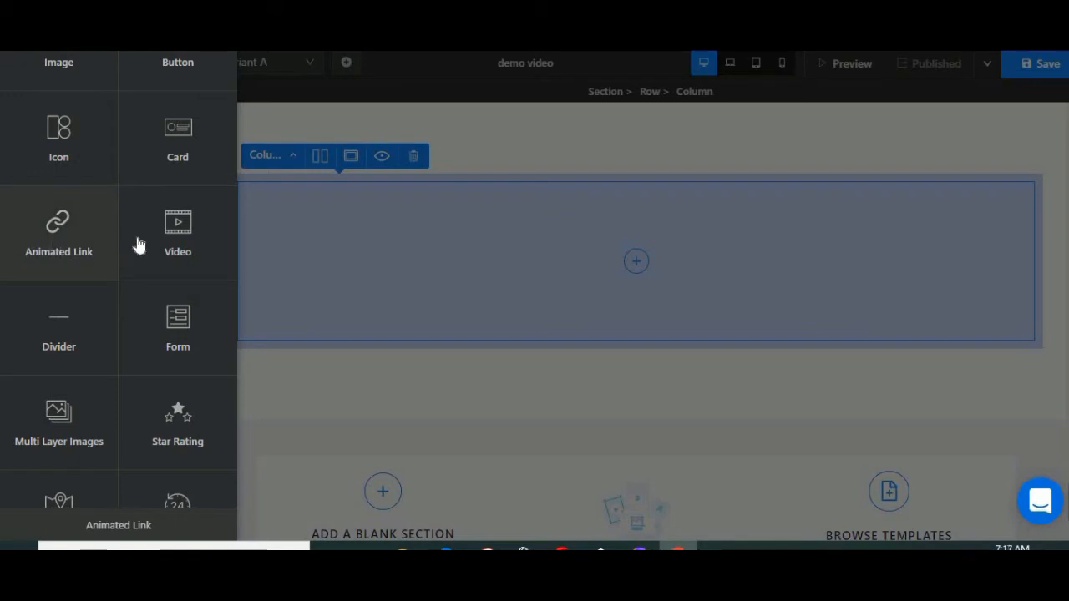
scroll(111, 319, down, 5)
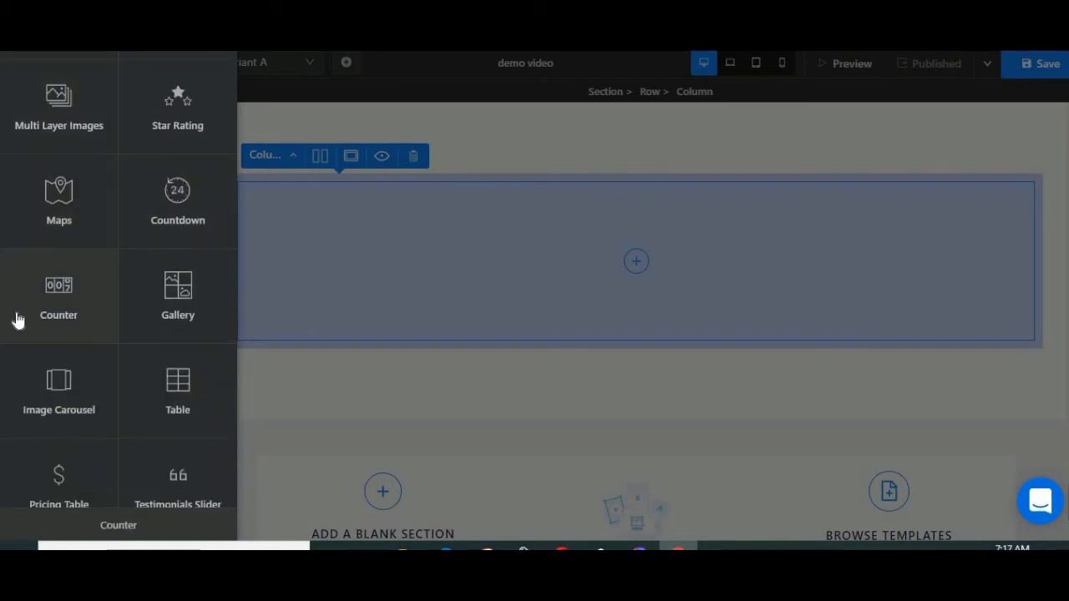
scroll(18, 317, down, 5)
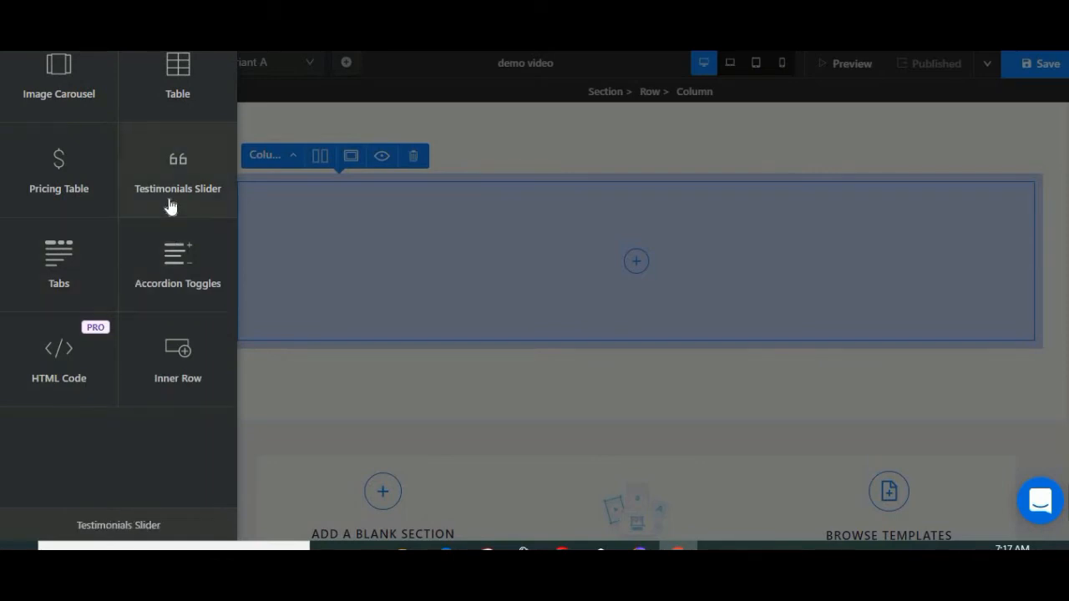
scroll(171, 217, up, 1)
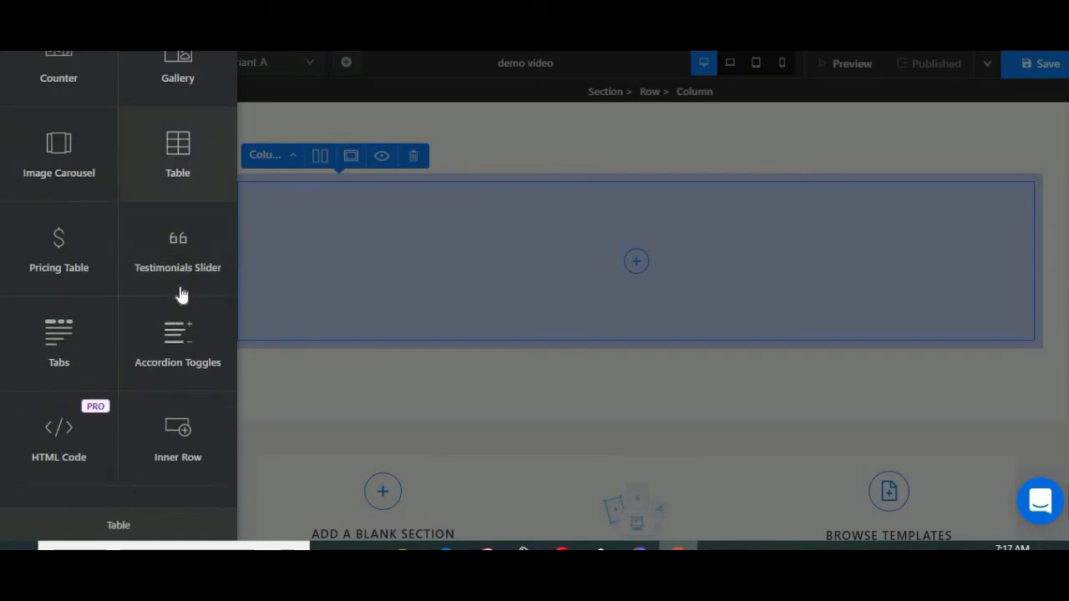
click(162, 248)
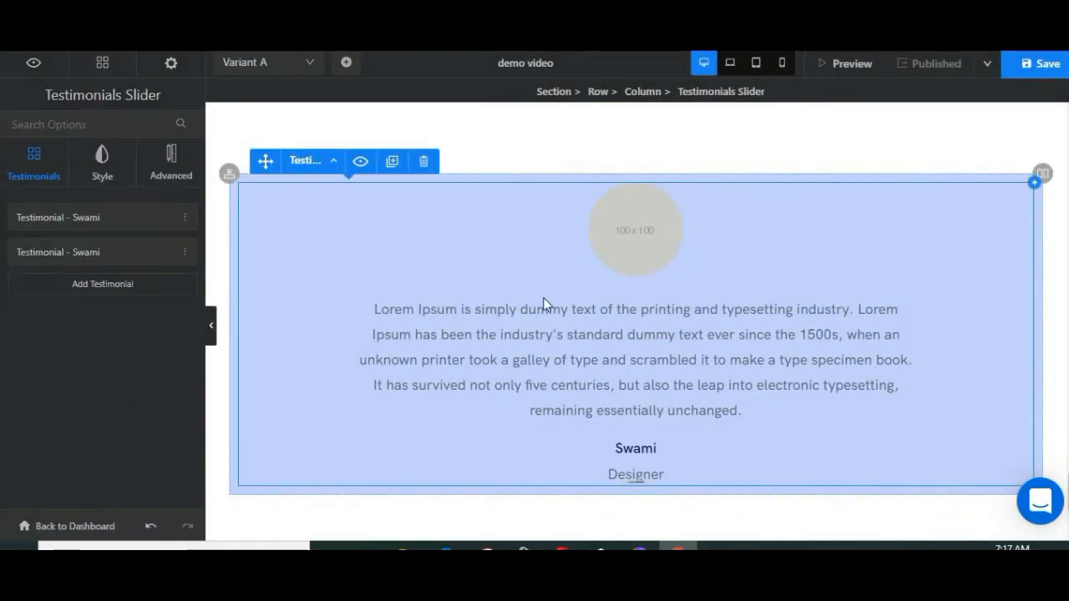
Step: Enter the author's full name and the designation "Dgital marketer" for the first testimonial
click(115, 222)
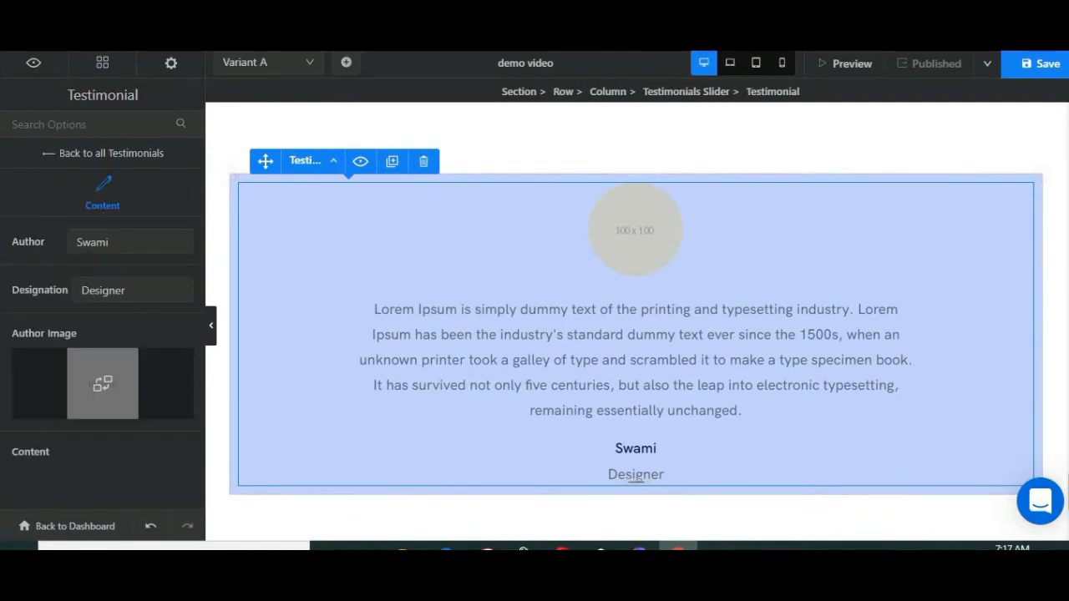
drag(117, 243, 46, 243)
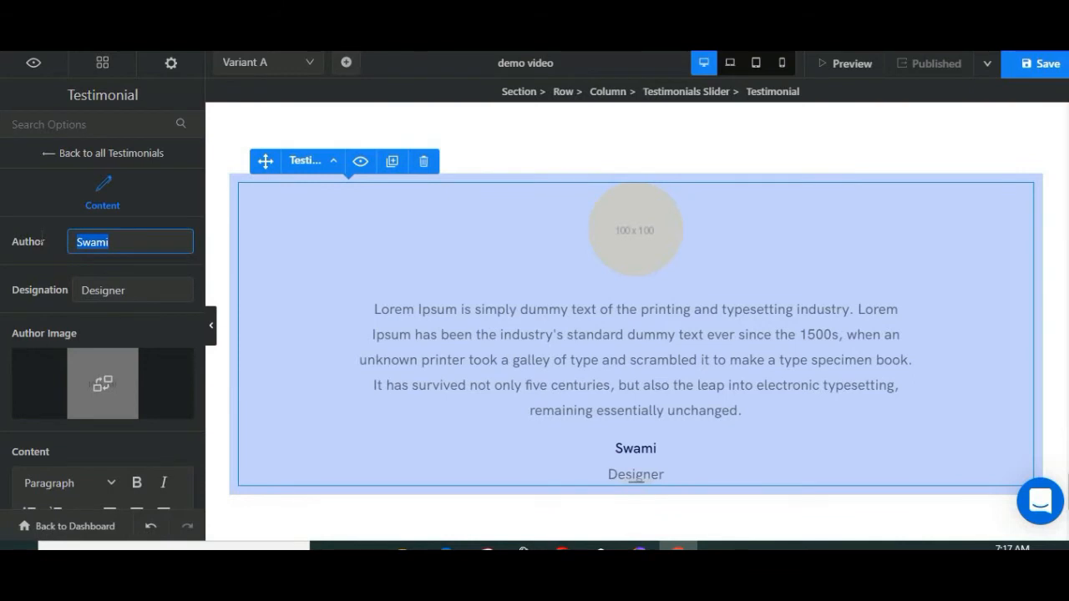
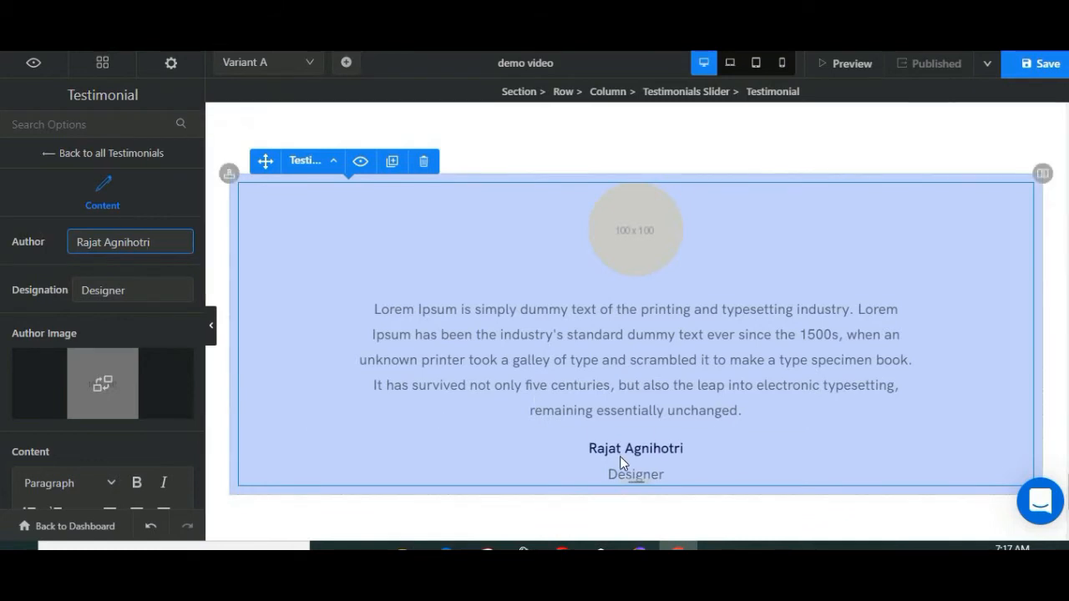
key(Tab)
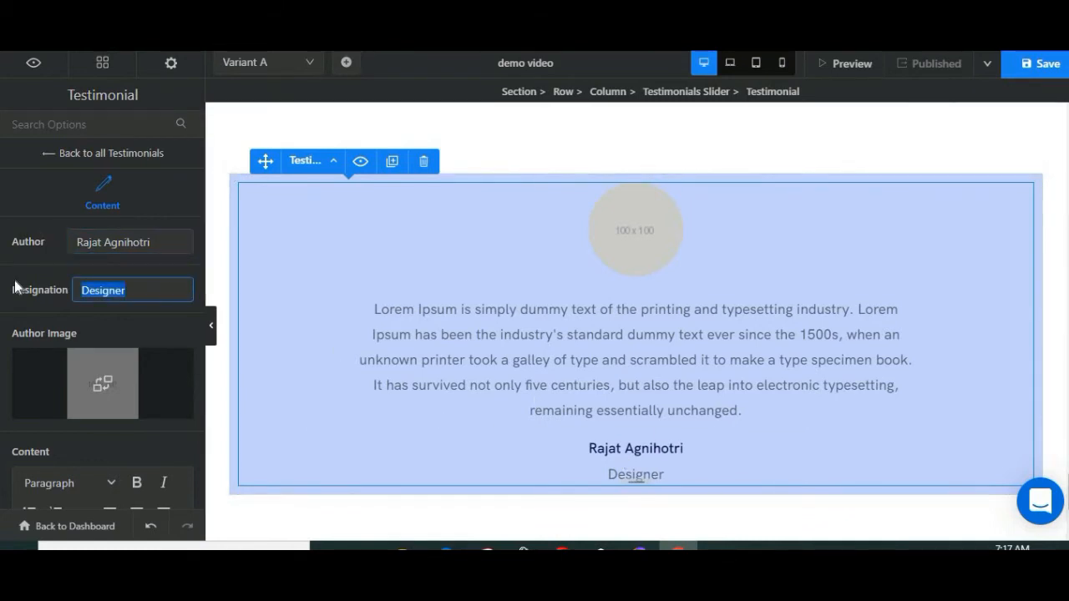
text(Dgi)
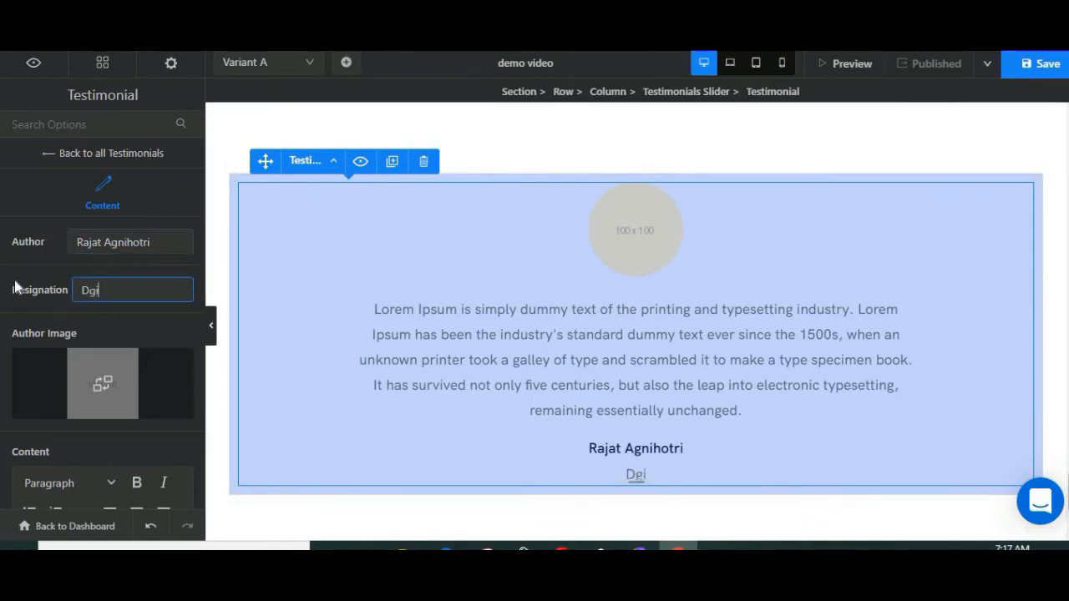
text(tal marketer)
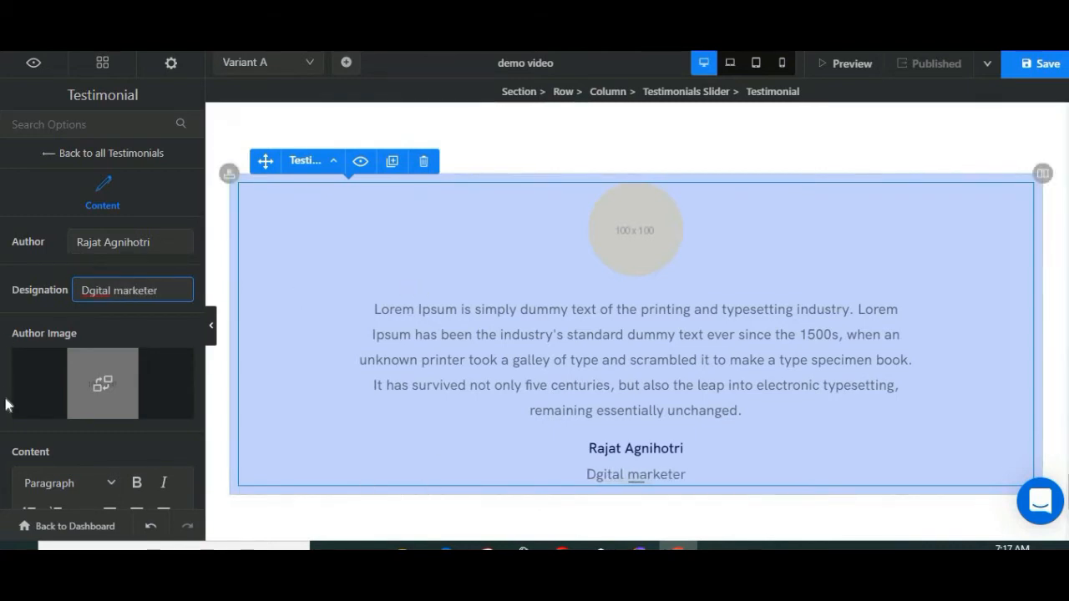
Step: Set the first testimonial's author image to the snowy mountain peak under a teal sky from the free images
scroll(28, 398, down, 3)
click(87, 226)
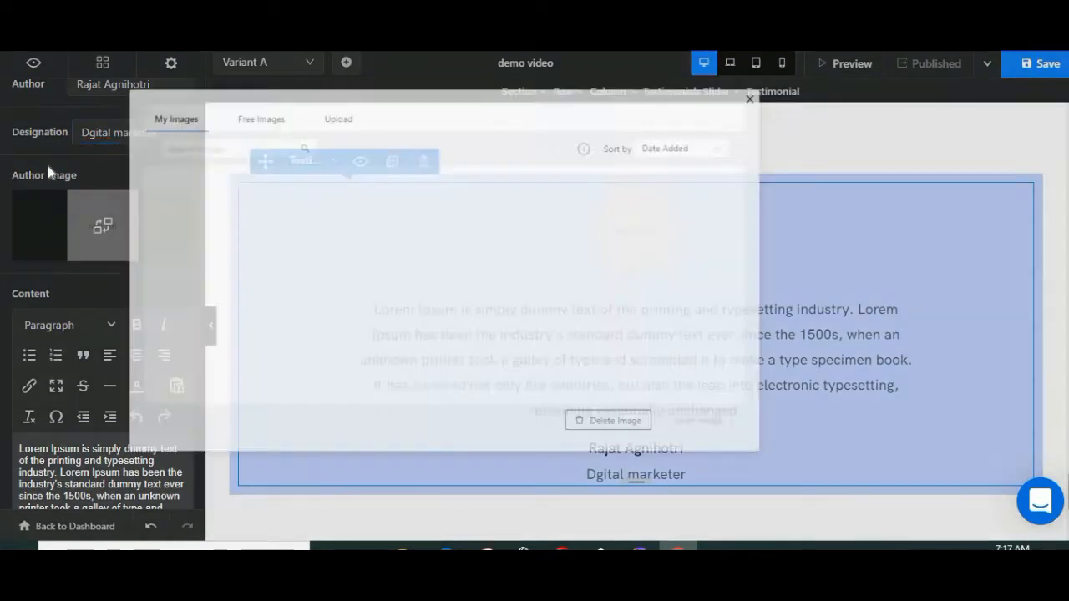
click(284, 92)
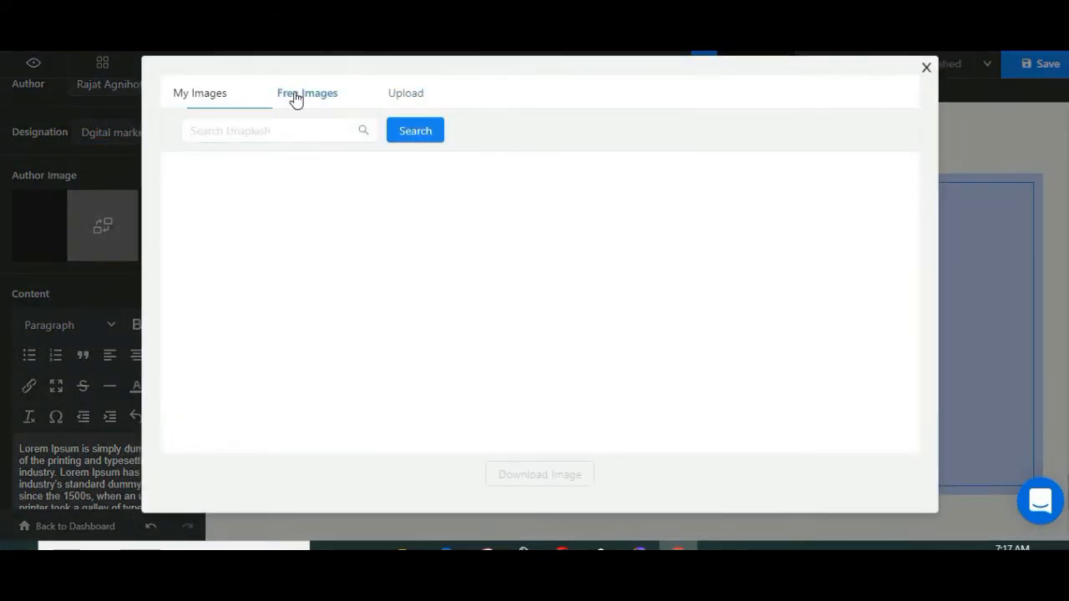
click(407, 96)
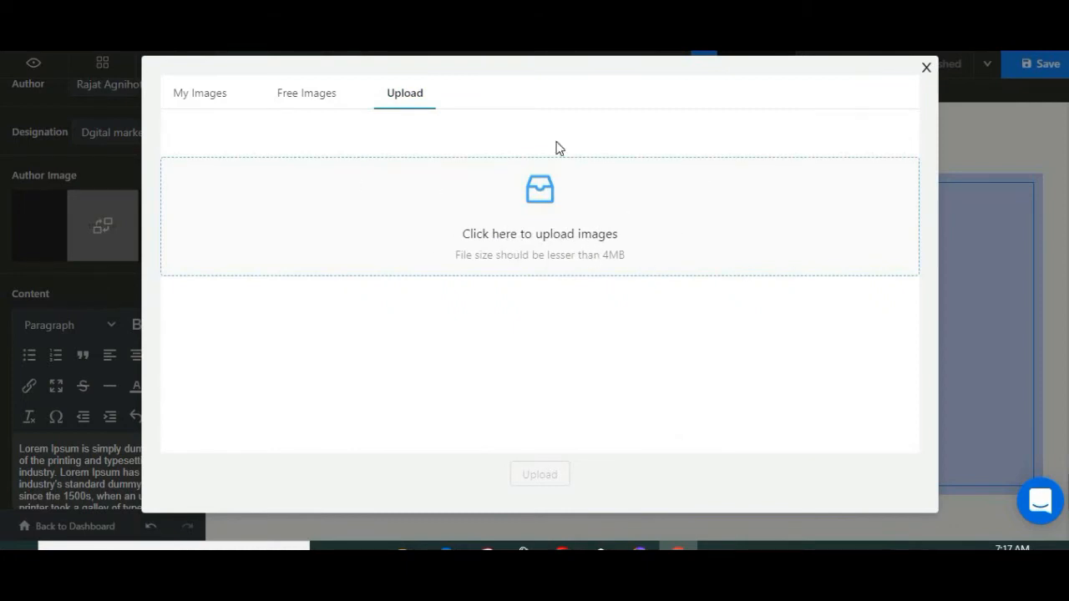
click(288, 99)
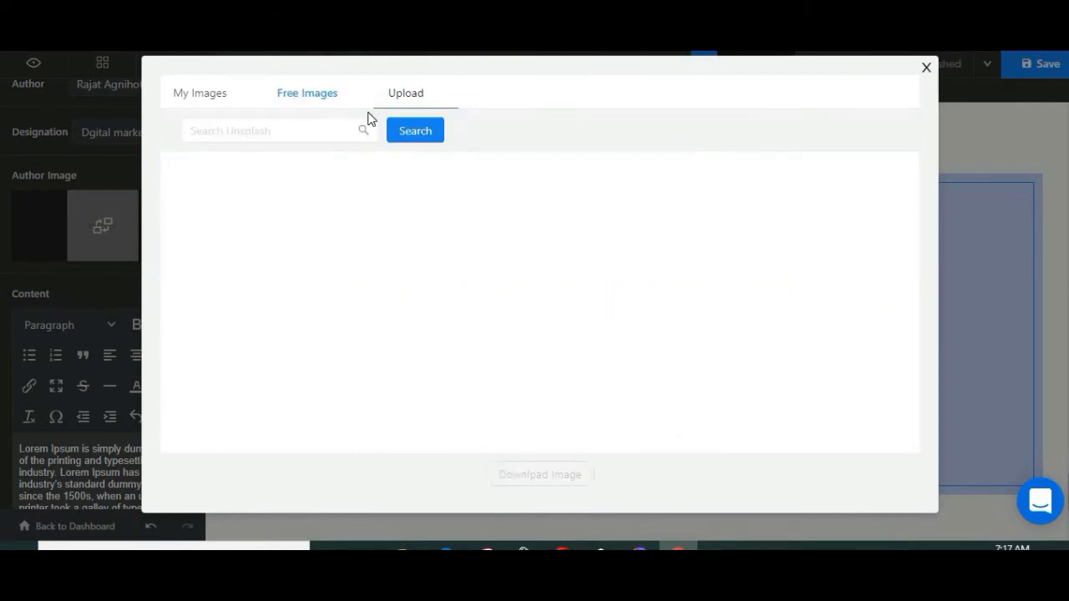
click(318, 234)
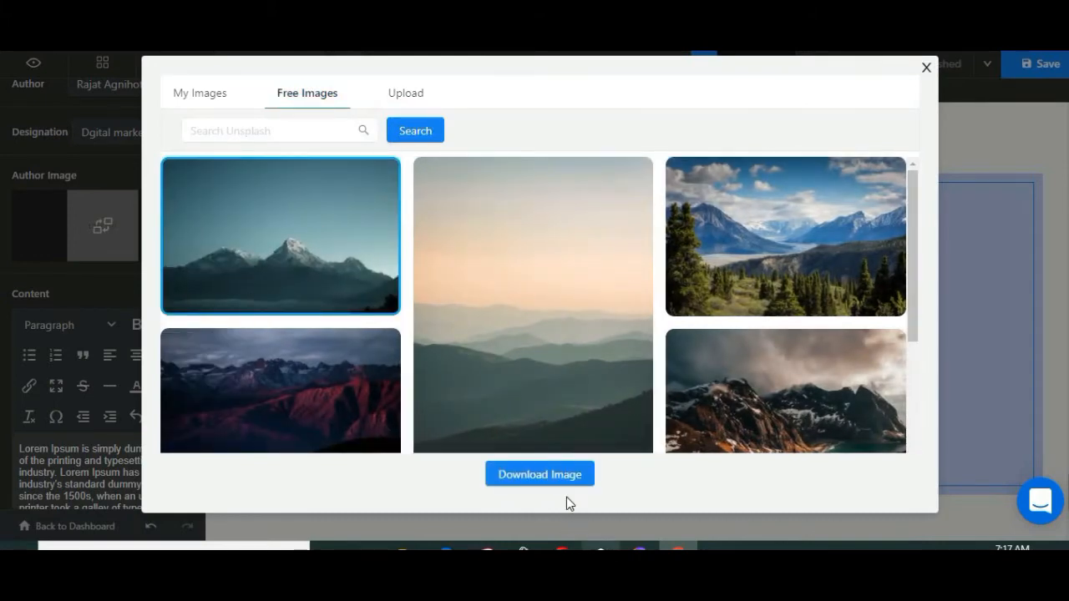
click(548, 473)
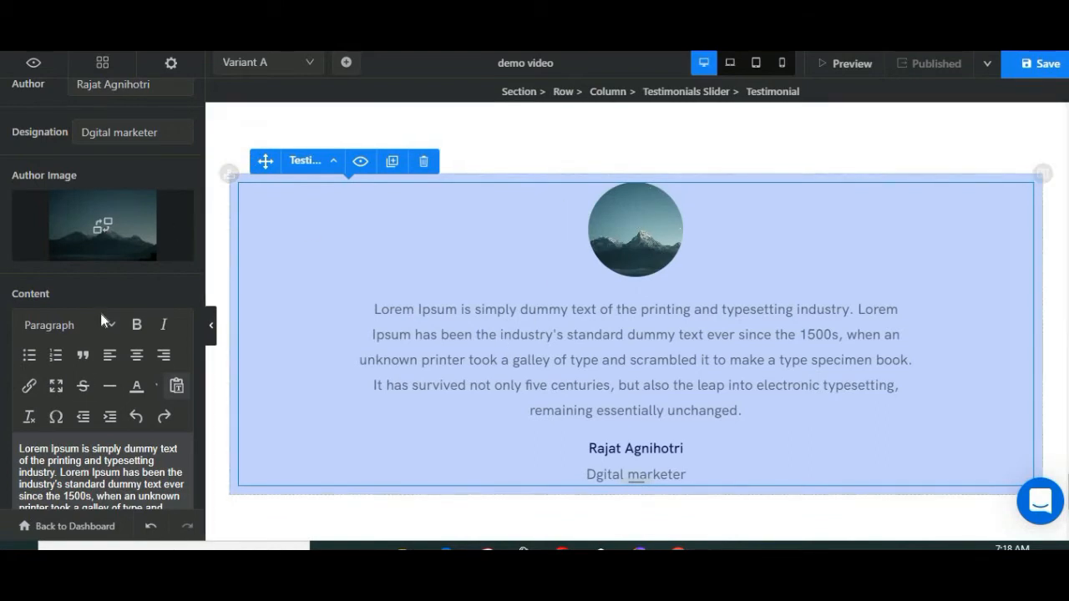
Step: Replace the first testimonial's placeholder content with a short line starting "anything that" and saying the author is well known
scroll(100, 314, down, 2)
click(59, 305)
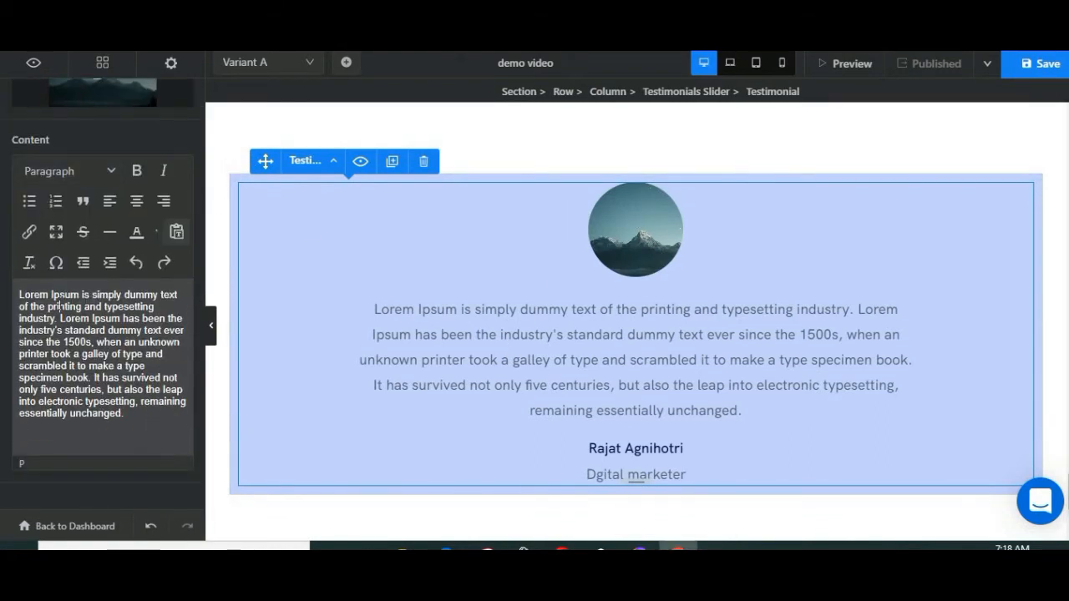
key(ctrl+a)
text(anyt)
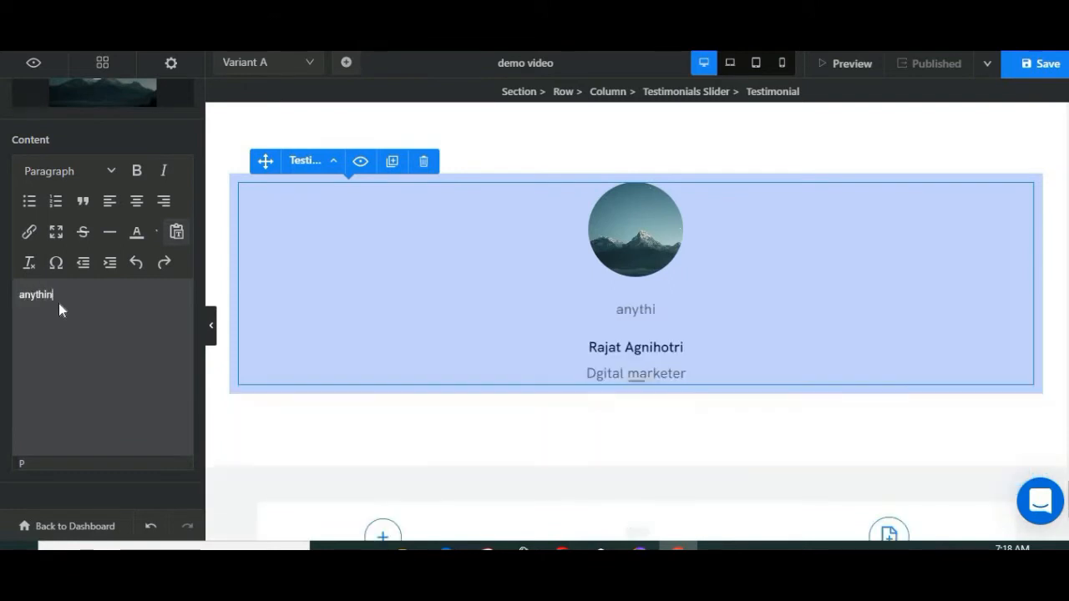
text(hing that ra)
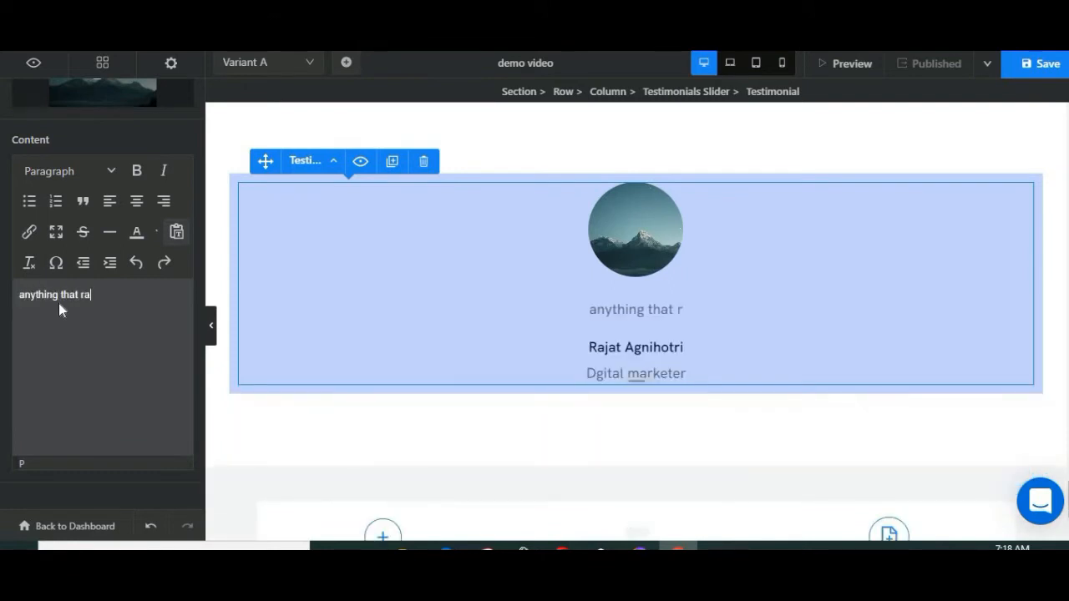
text(jat is well known)
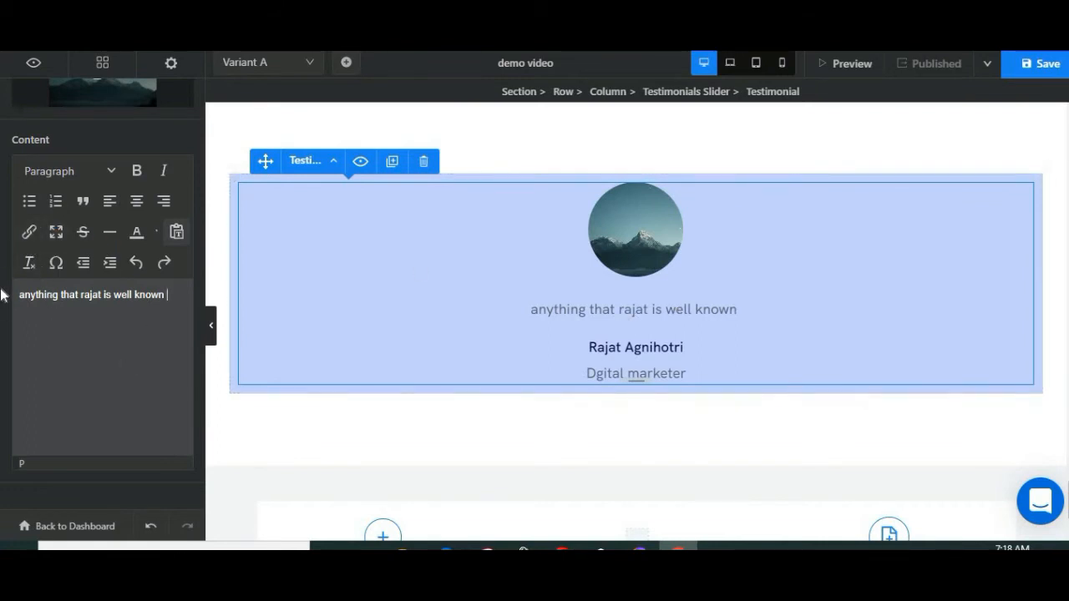
key(ctrl+a)
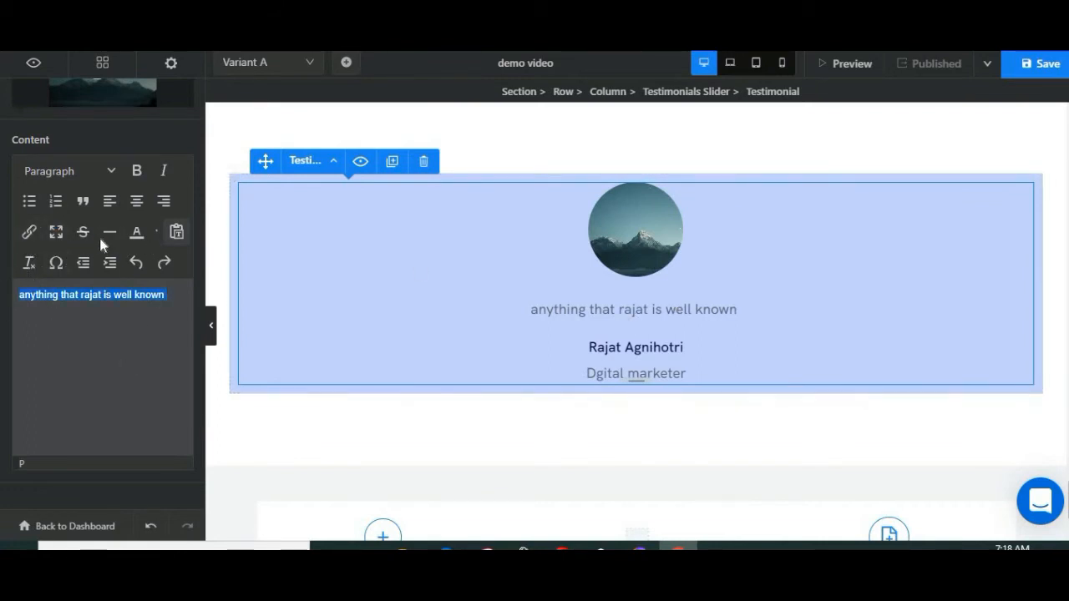
Step: Look over the page's sections from the testimonials slider up to the hero, including the plans, comparison table, feature blocks and client logos
scroll(552, 363, down, 10)
scroll(554, 358, up, 11)
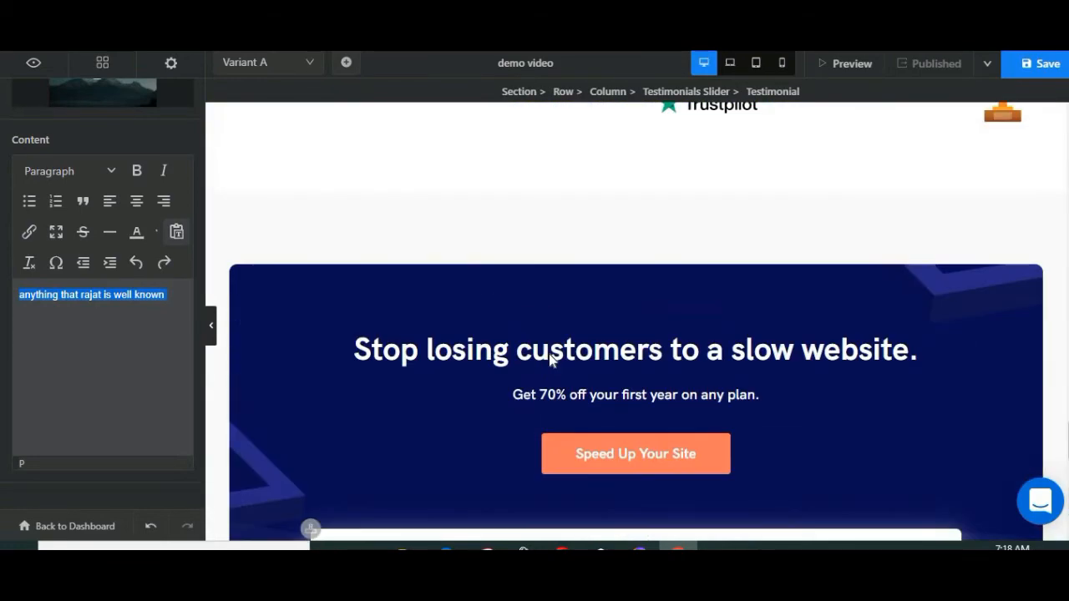
scroll(431, 387, up, 5)
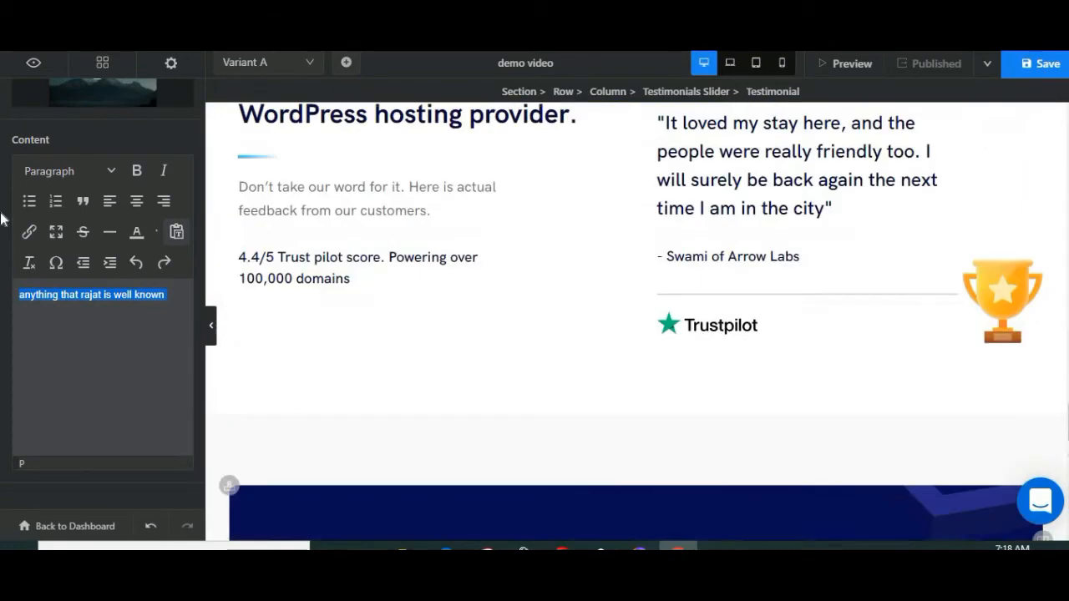
scroll(99, 181, up, 5)
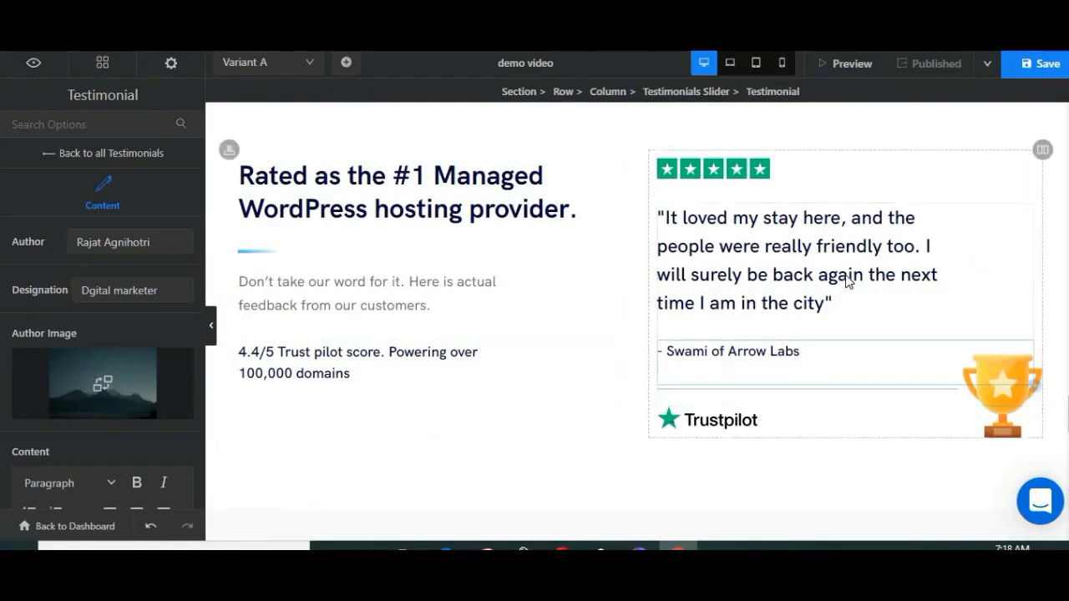
scroll(704, 410, up, 10)
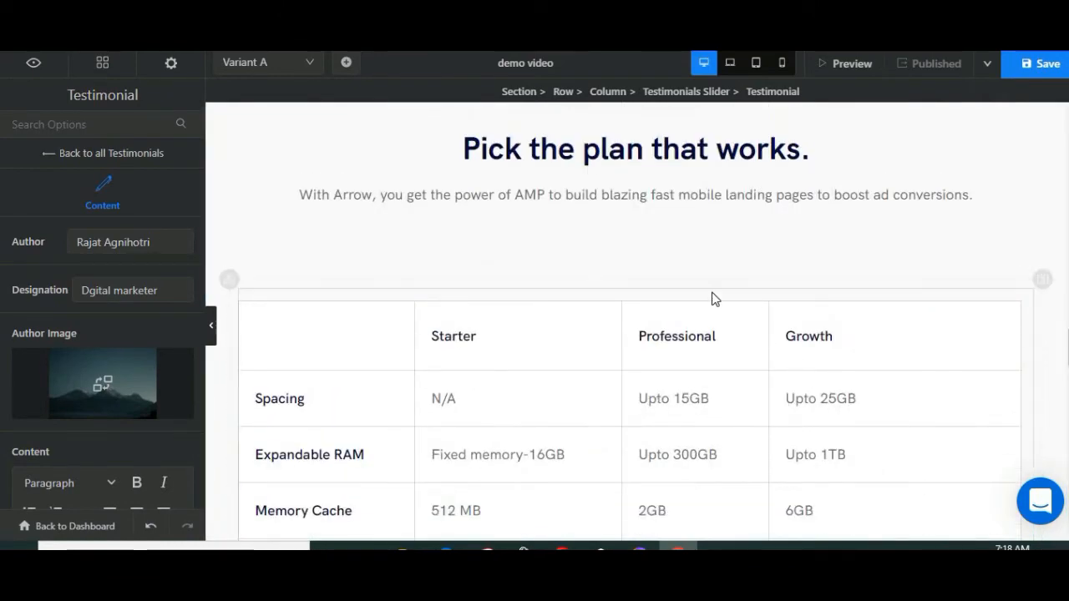
scroll(564, 335, down, 3)
scroll(564, 334, up, 5)
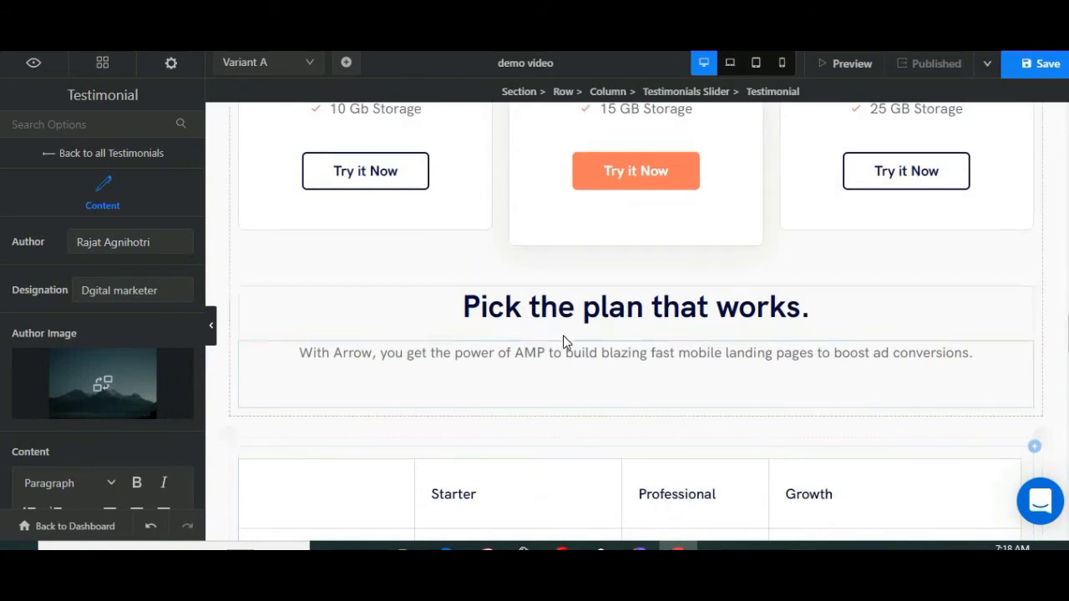
scroll(566, 334, up, 8)
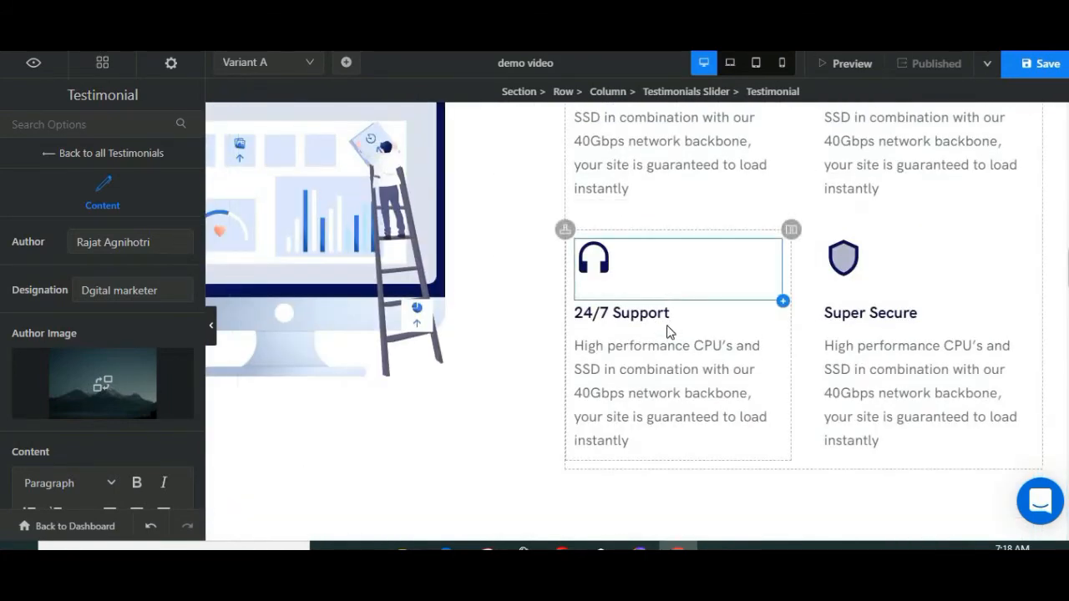
scroll(501, 259, up, 5)
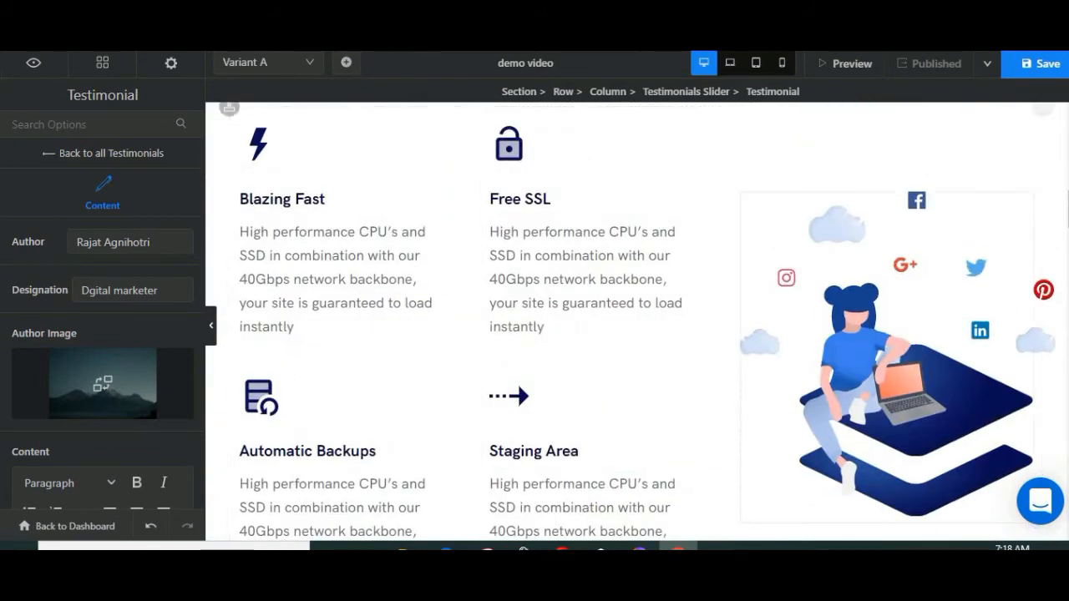
scroll(524, 314, up, 10)
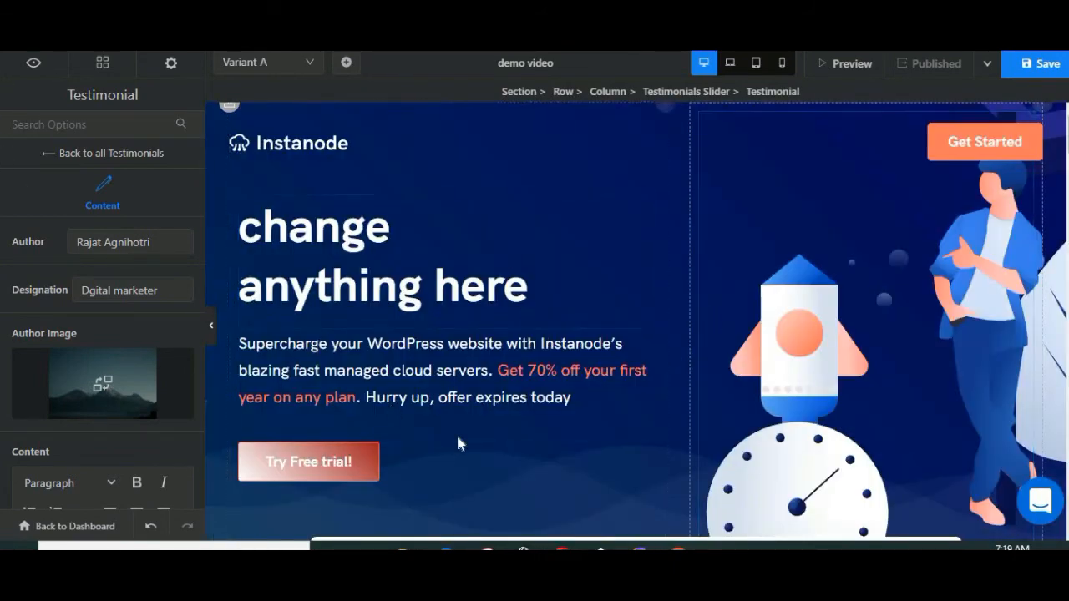
scroll(704, 324, down, 4)
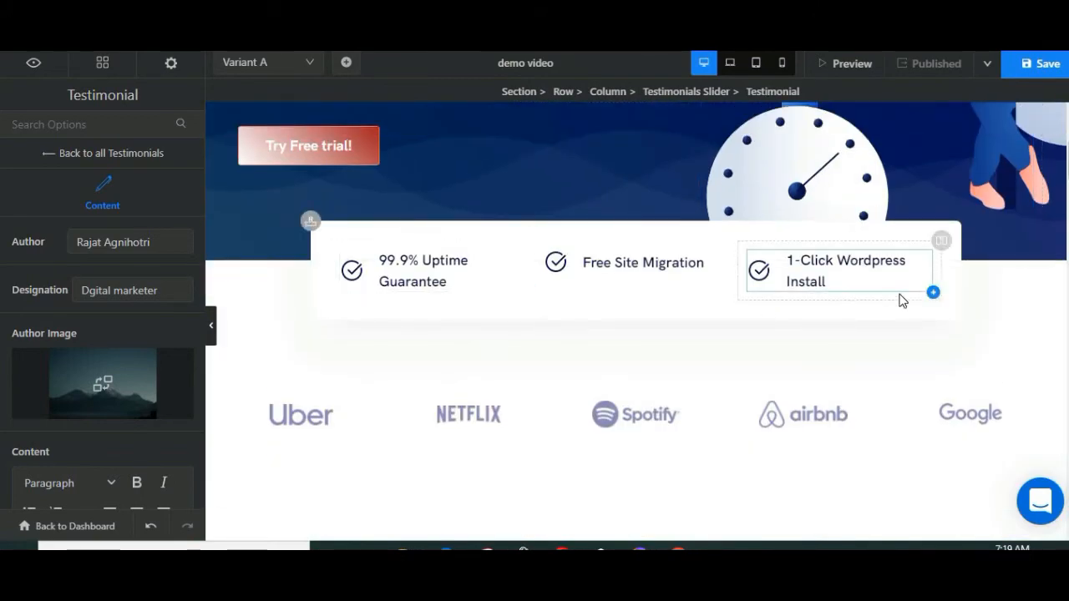
scroll(902, 298, down, 1)
scroll(902, 315, down, 2)
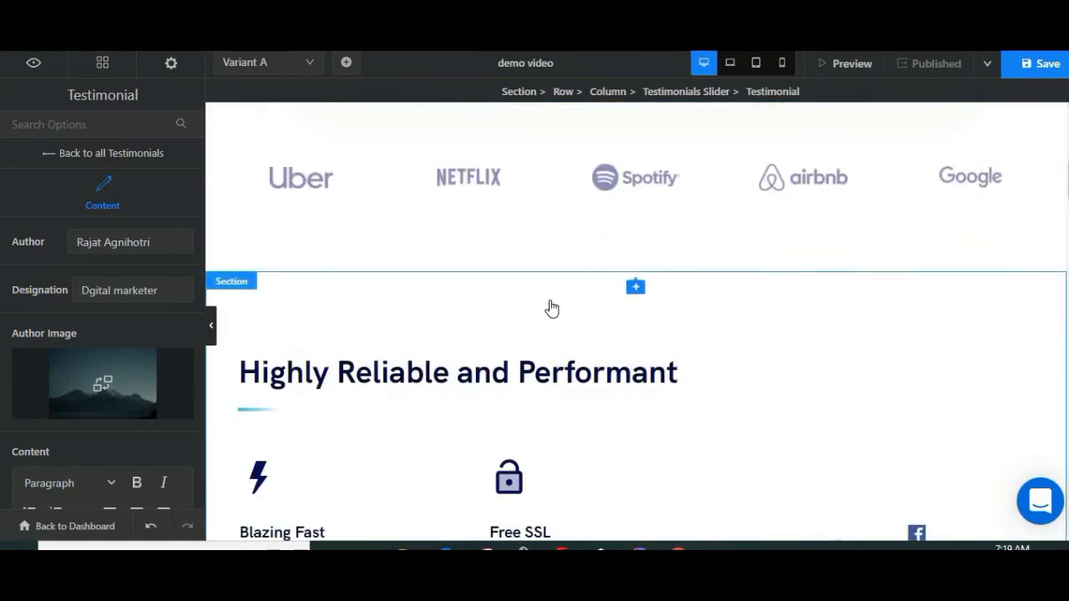
scroll(790, 391, up, 7)
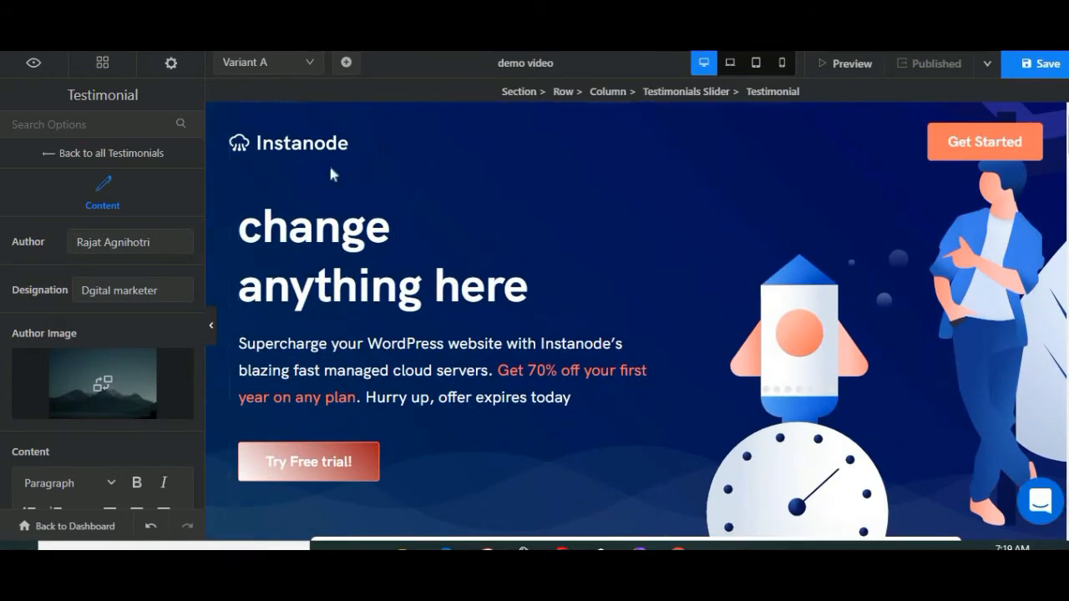
Step: Open the header's settings from the Instanode logo and look over the hero, client logos and "Highly Reliable and Performant" section
click(311, 143)
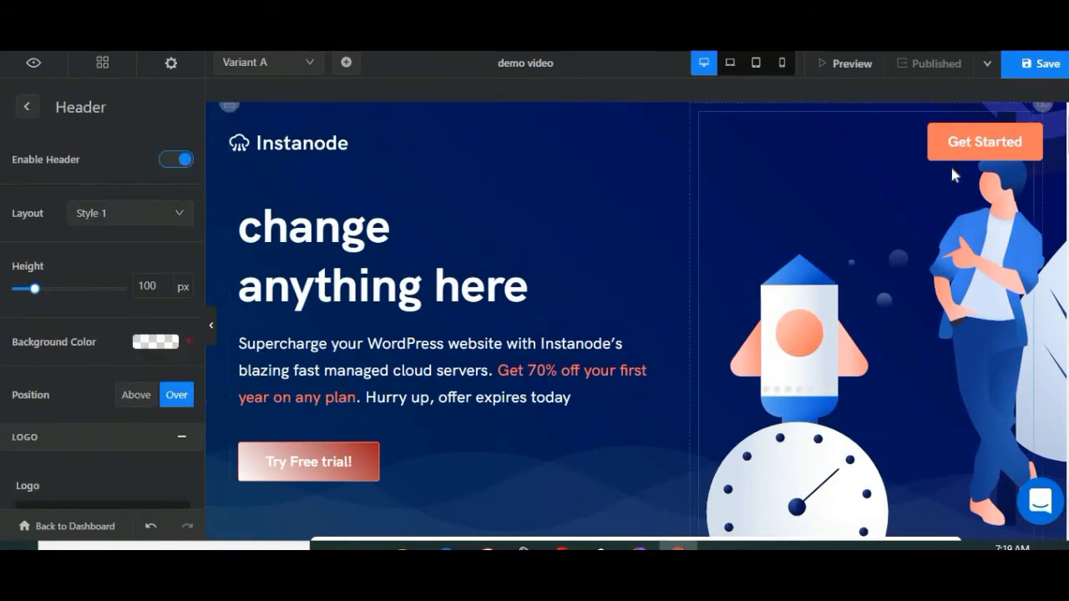
scroll(484, 332, down, 1)
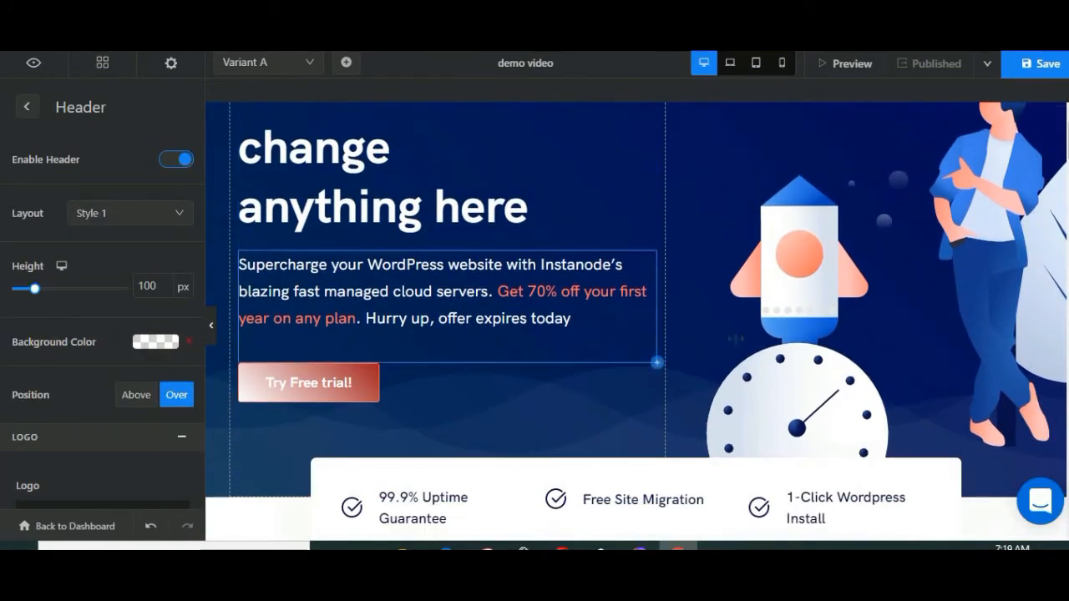
scroll(813, 302, down, 5)
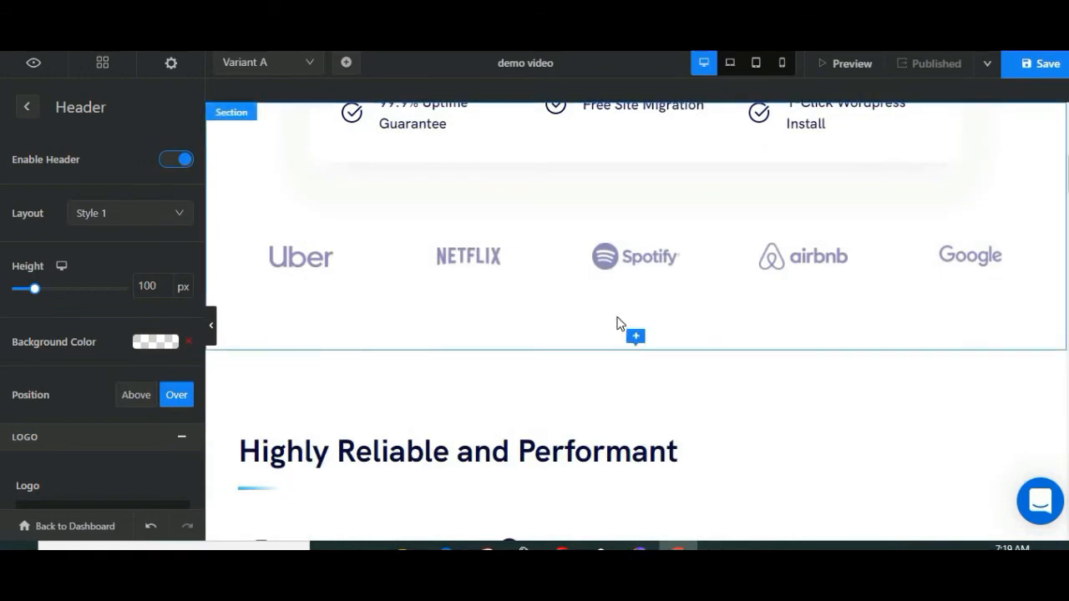
scroll(584, 392, up, 6)
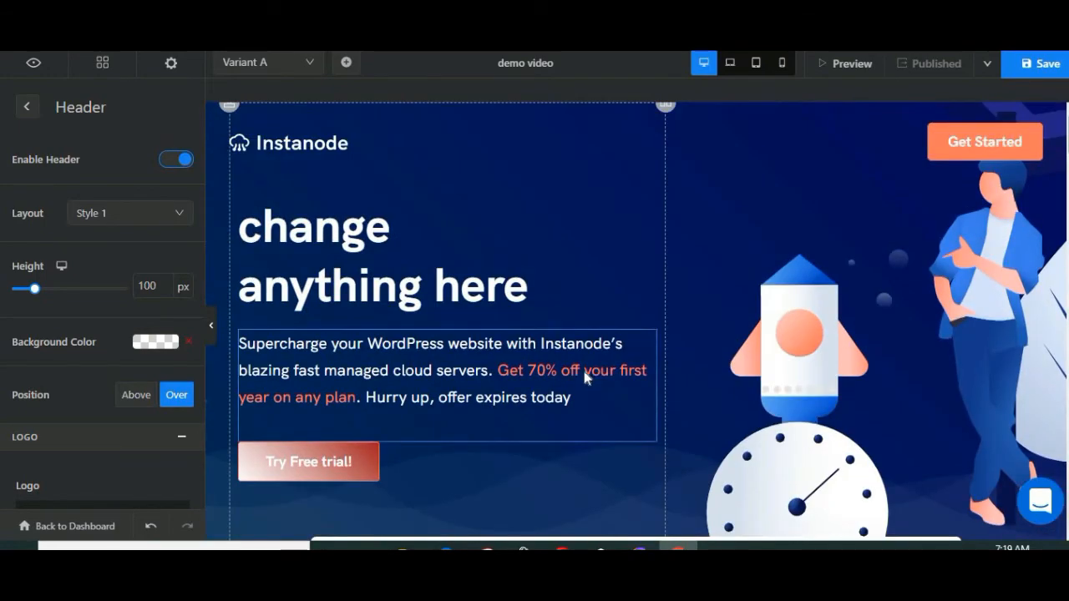
scroll(573, 328, down, 5)
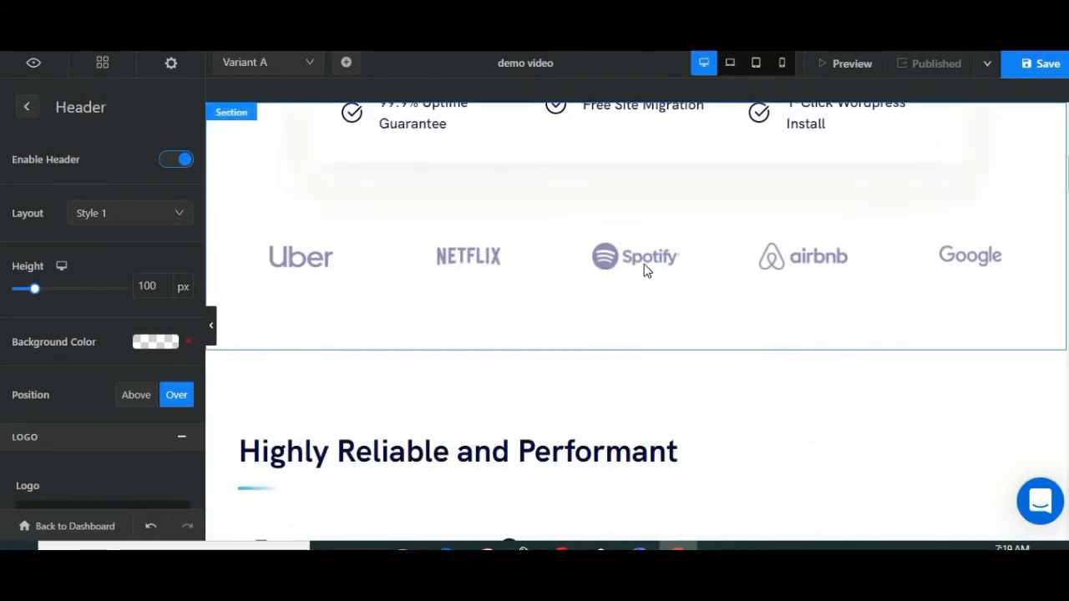
scroll(639, 288, down, 6)
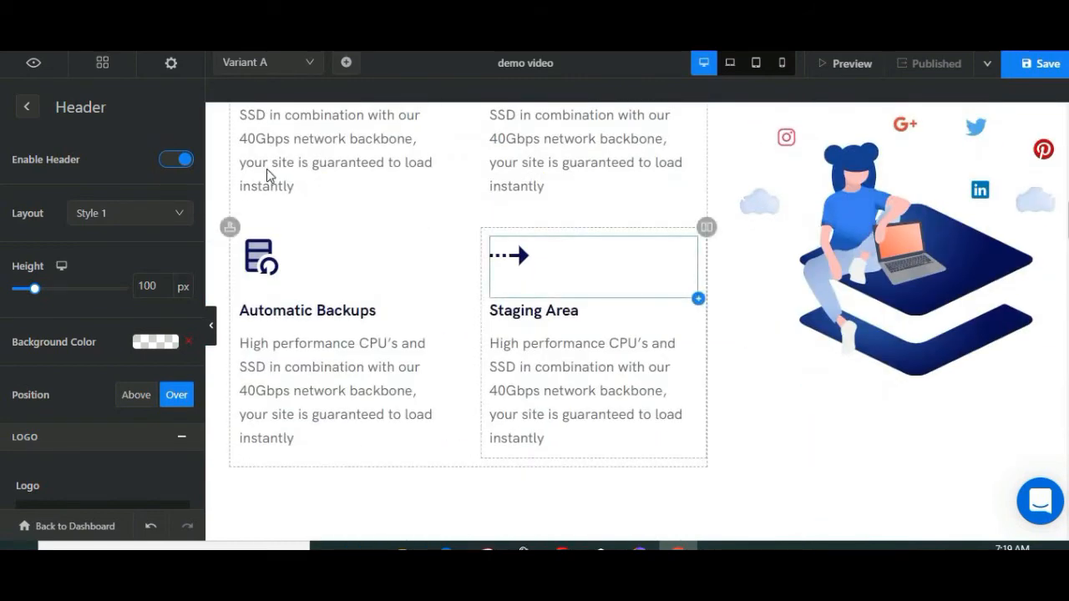
scroll(918, 167, up, 5)
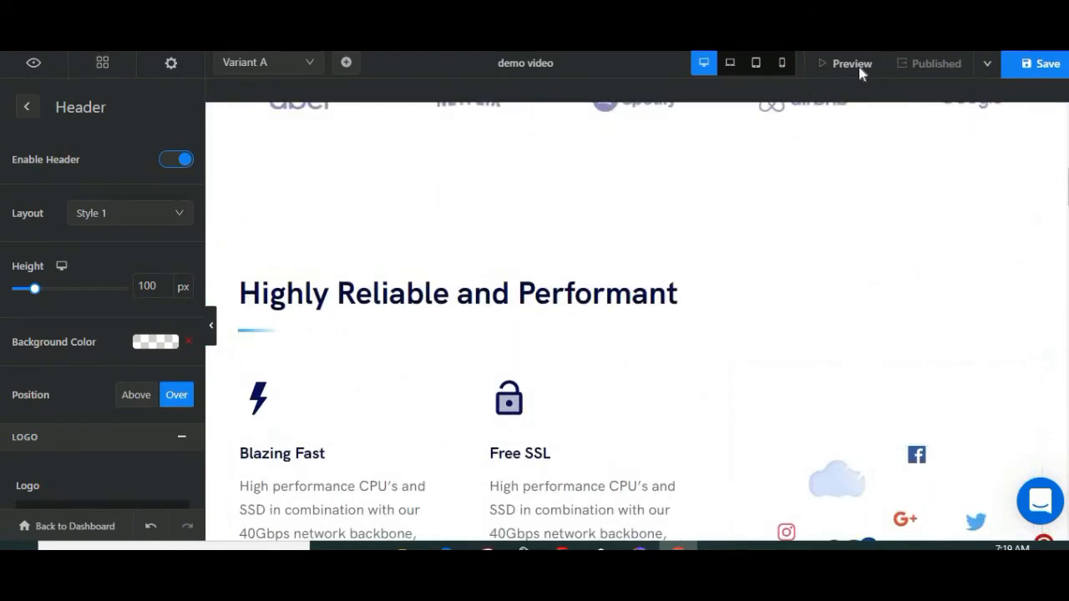
Step: Preview the demo page and examine its sections from the hero down to the "Stop losing customers to a slow website." banner
click(858, 67)
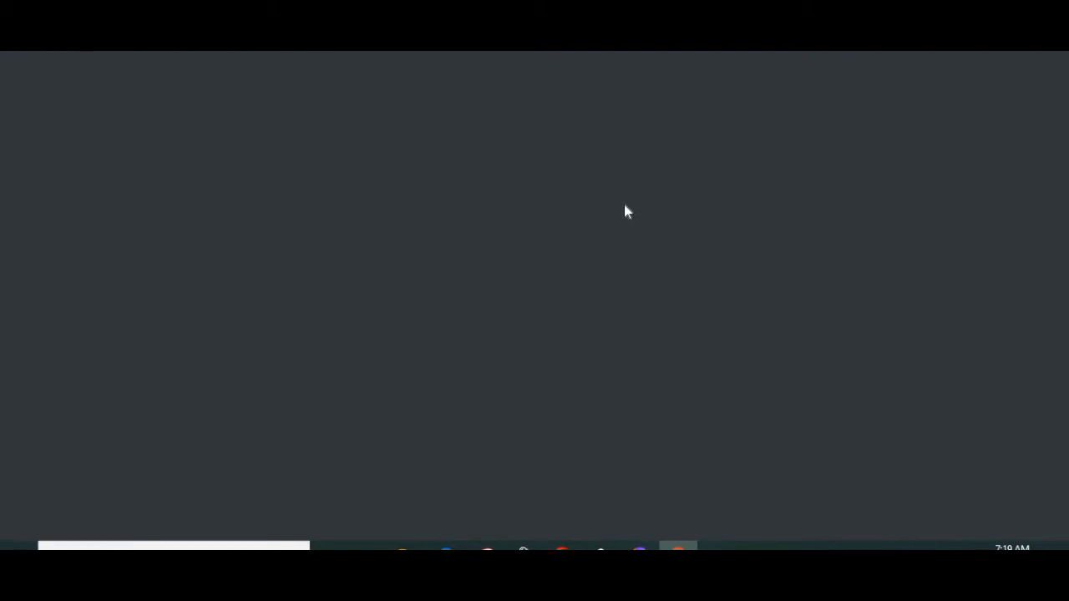
scroll(584, 177, down, 5)
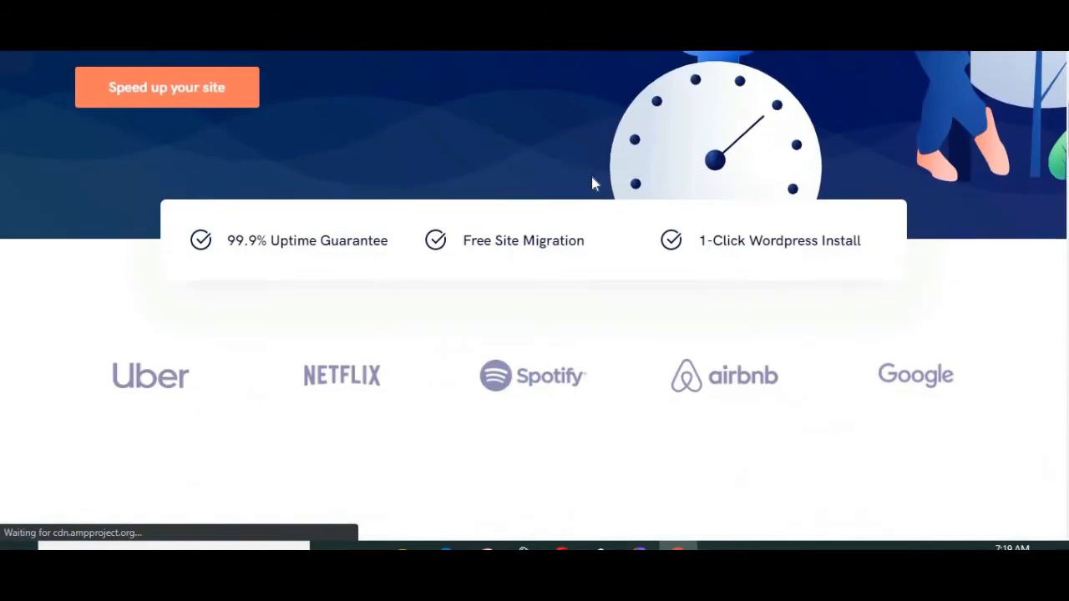
scroll(602, 219, down, 5)
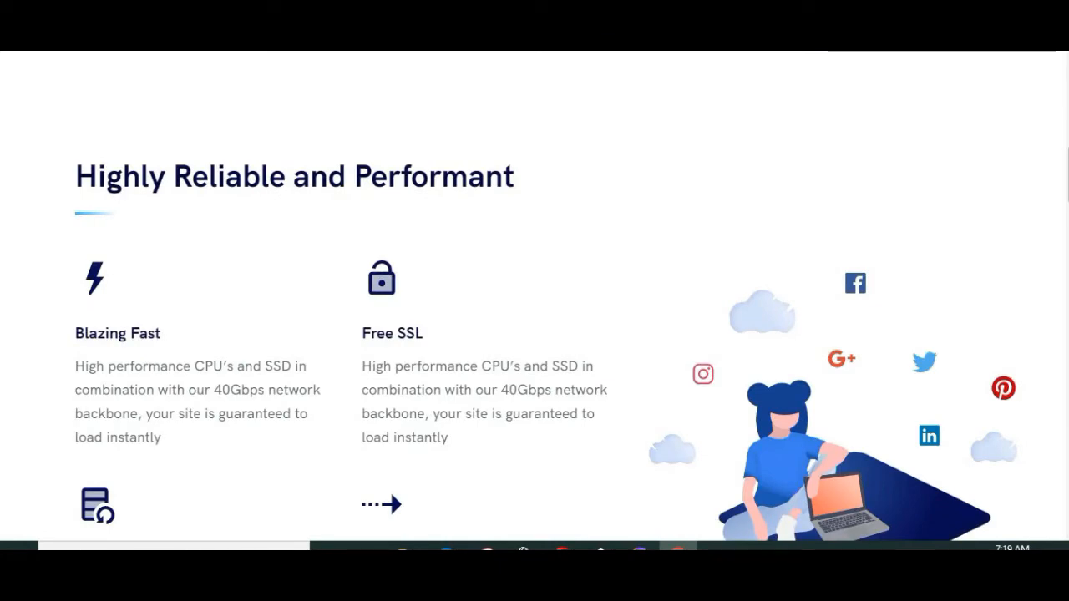
scroll(442, 153, down, 6)
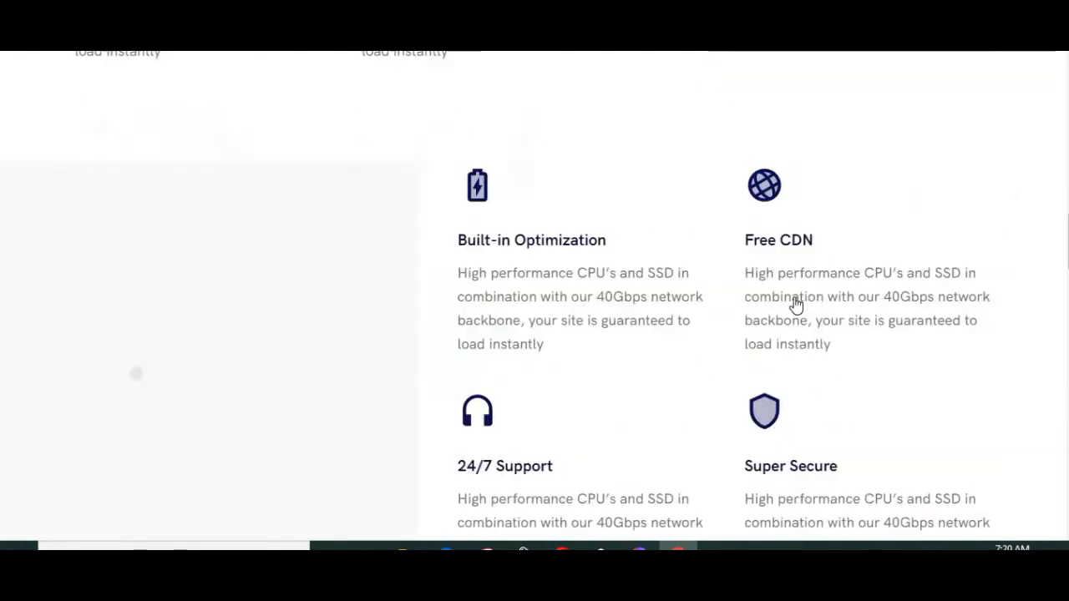
scroll(796, 305, down, 10)
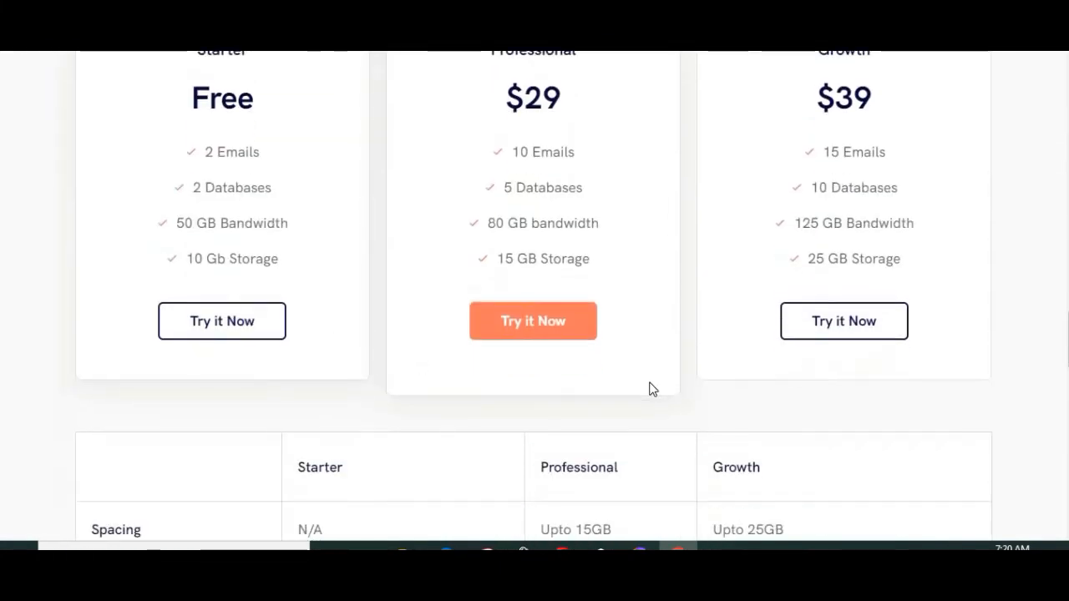
scroll(653, 390, down, 10)
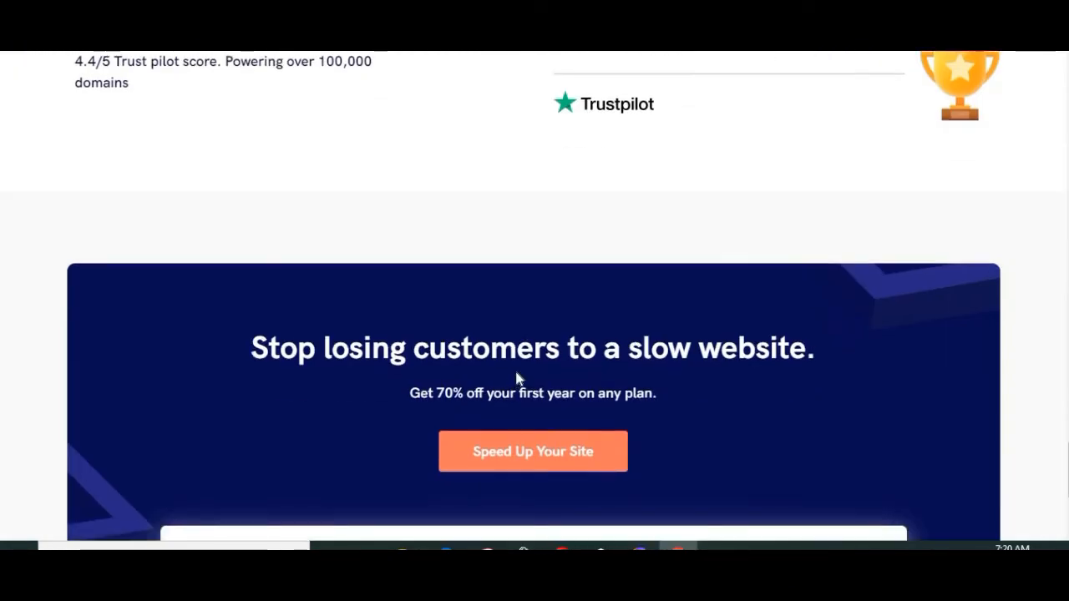
scroll(518, 379, up, 6)
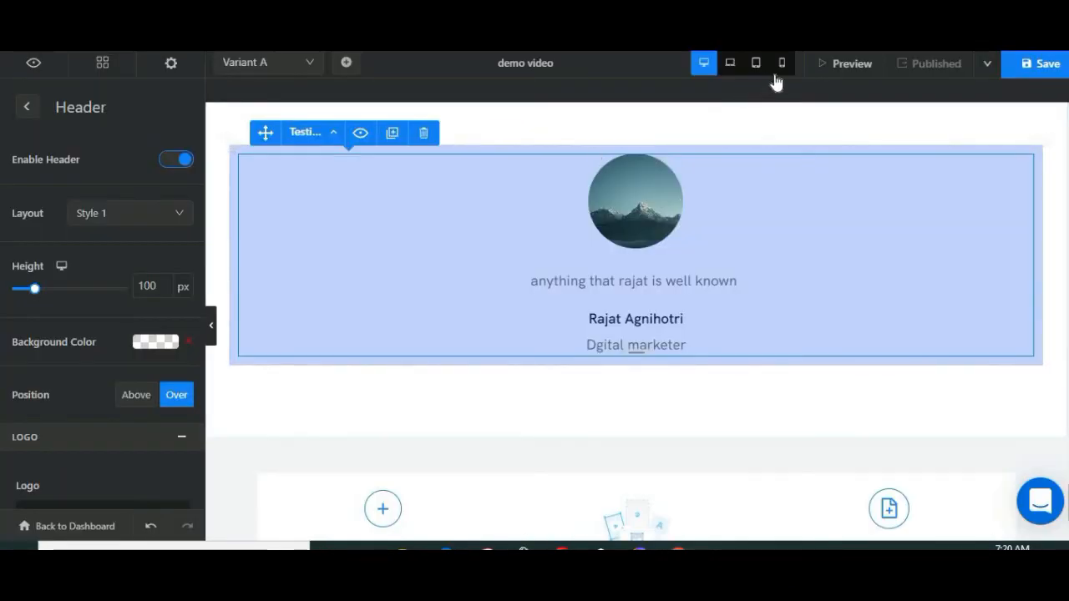
Step: Switch the editor to the mobile view and examine the page layout from the testimonials slider up to the features section
scroll(801, 187, up, 5)
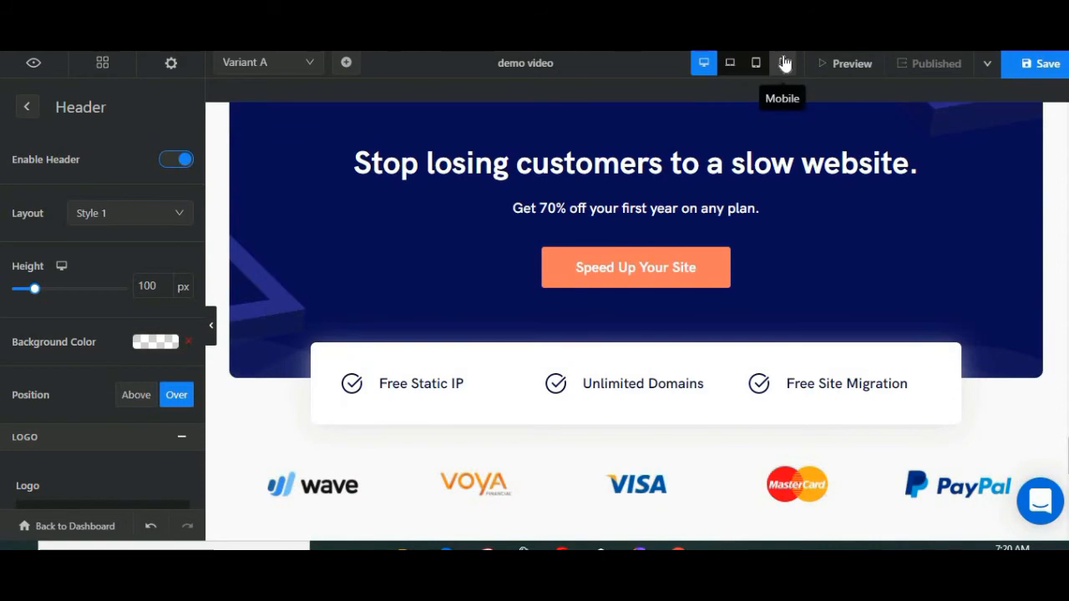
click(783, 63)
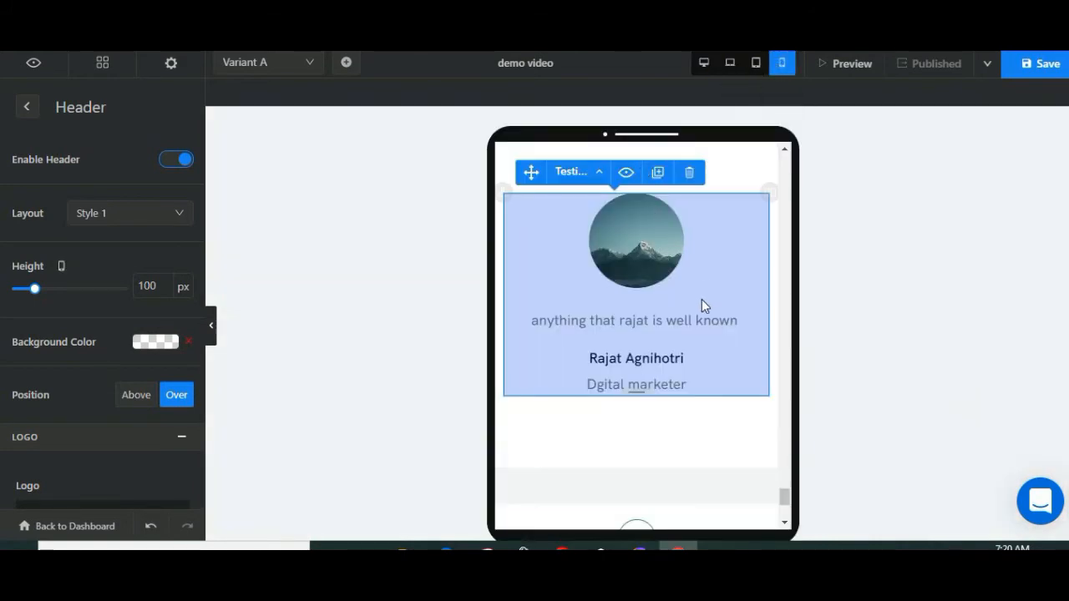
scroll(702, 299, up, 5)
scroll(701, 307, up, 10)
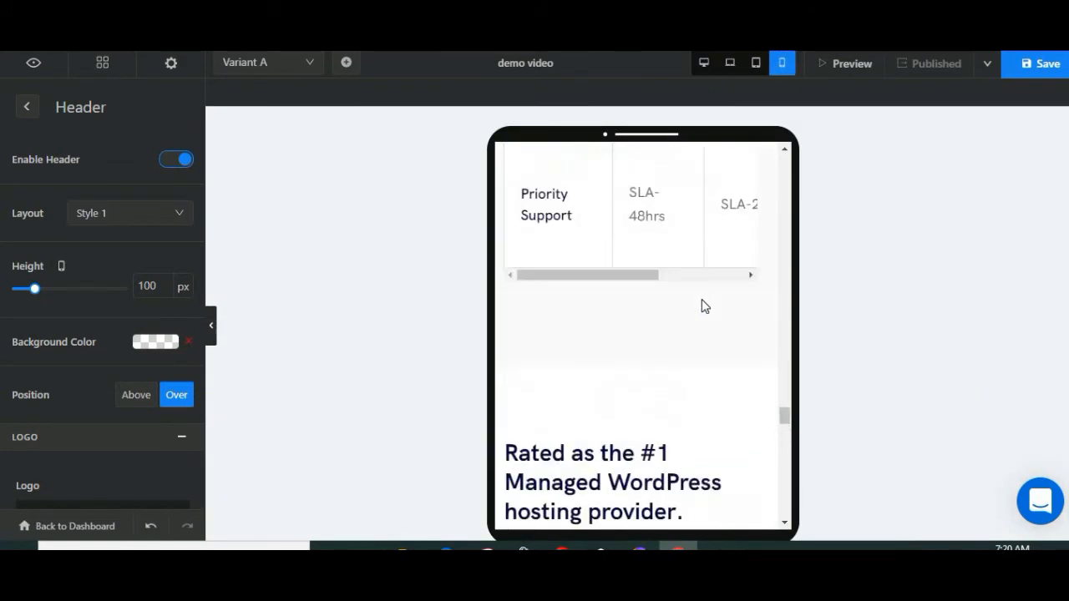
scroll(702, 307, up, 10)
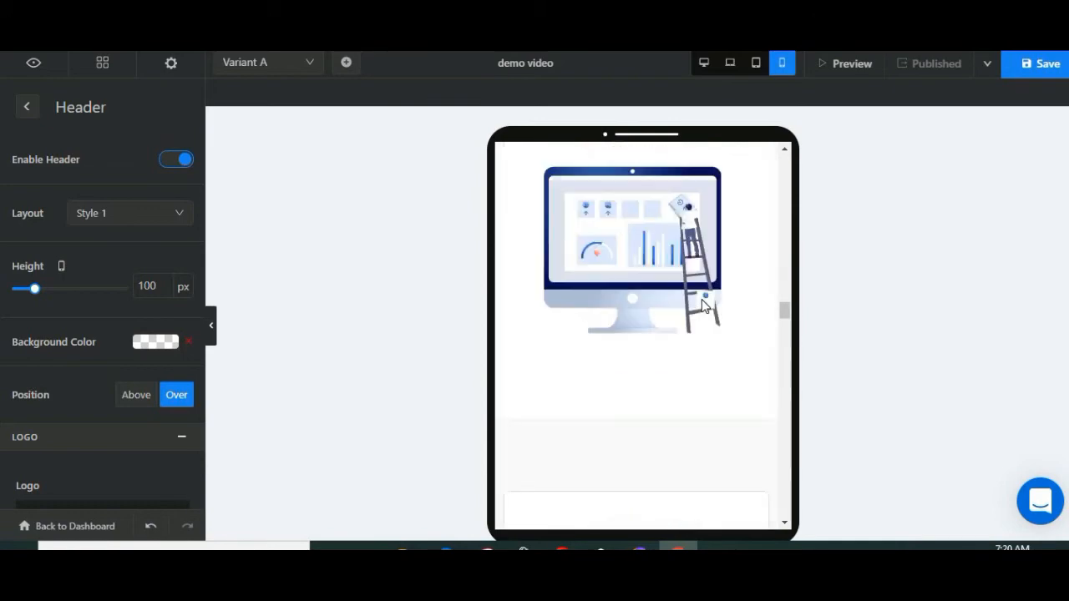
scroll(701, 306, up, 8)
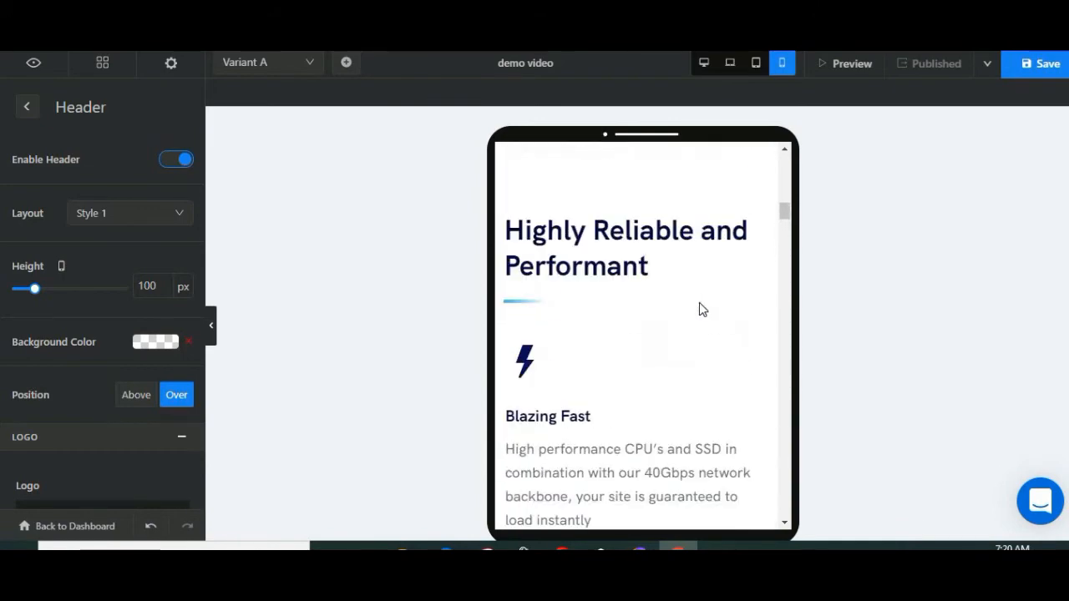
Step: Examine the mobile layout from the "Highly Reliable and Performant" section through the pricing plans to the payment and client logos
scroll(631, 248, up, 3)
scroll(628, 251, down, 10)
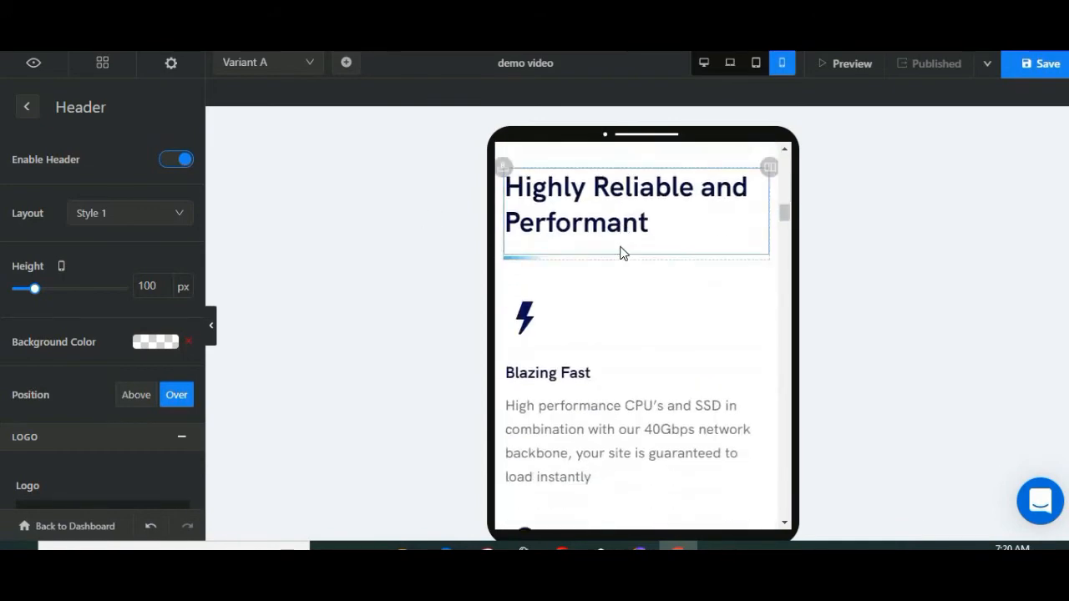
scroll(622, 253, down, 15)
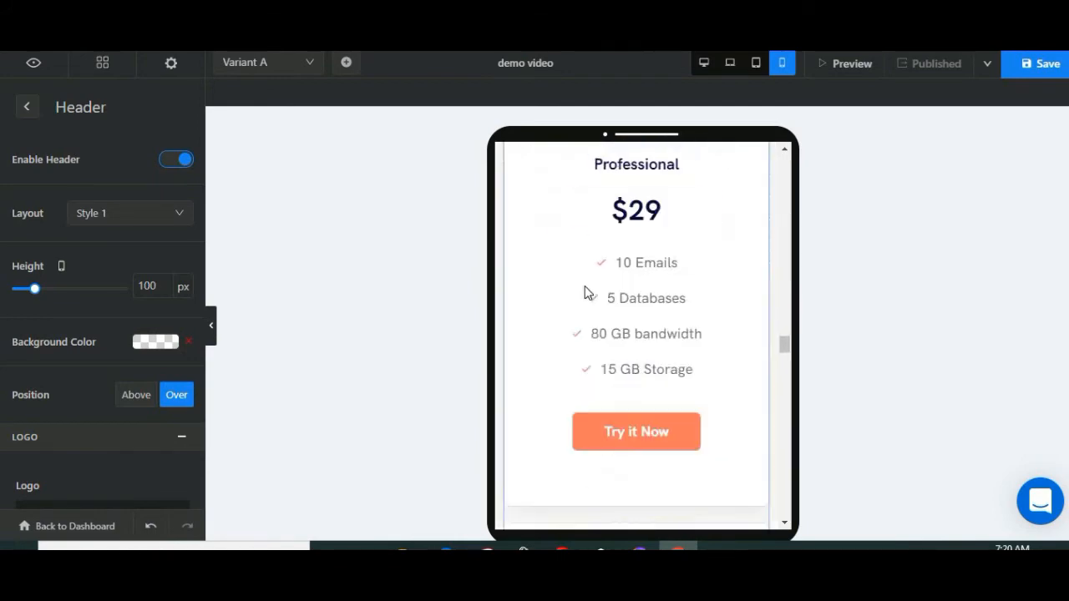
scroll(609, 268, down, 15)
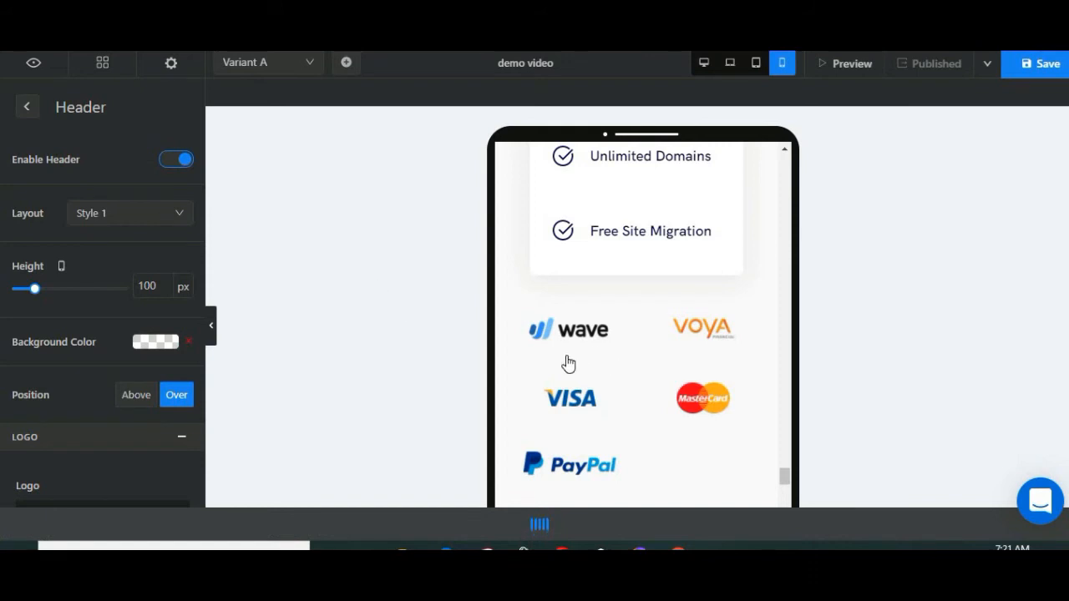
scroll(672, 419, up, 15)
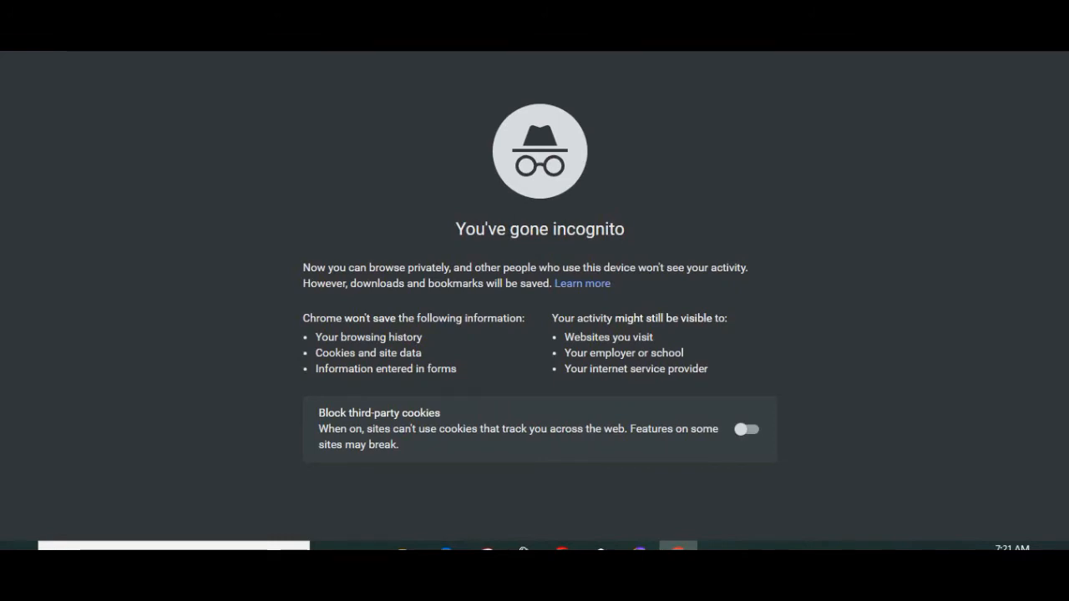
Step: Publish the demo page on the Swipe Pages URL with the slug "demovideo"
key(Return)
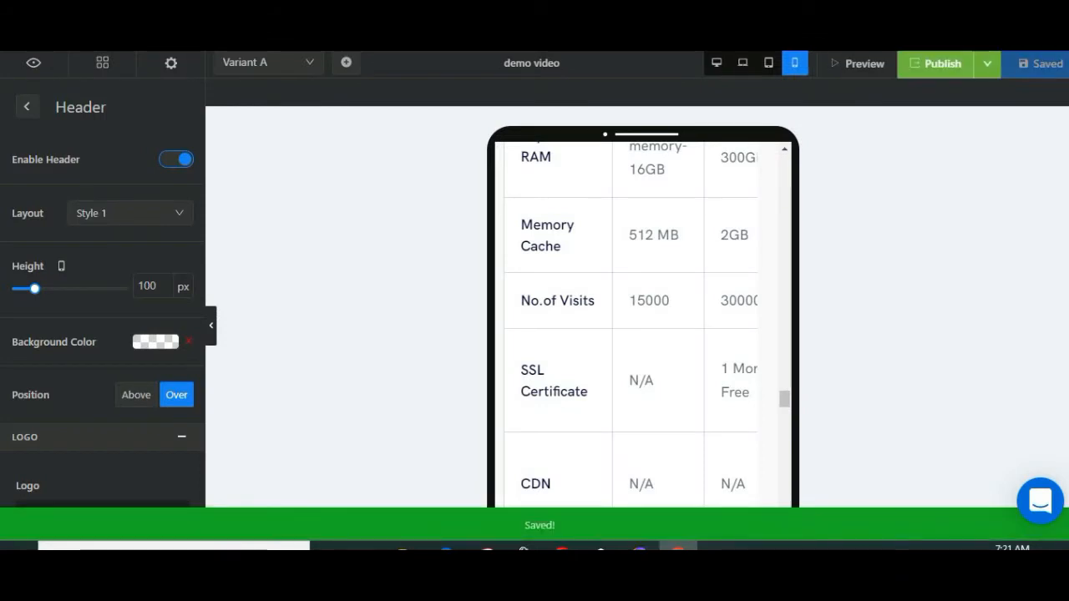
click(942, 72)
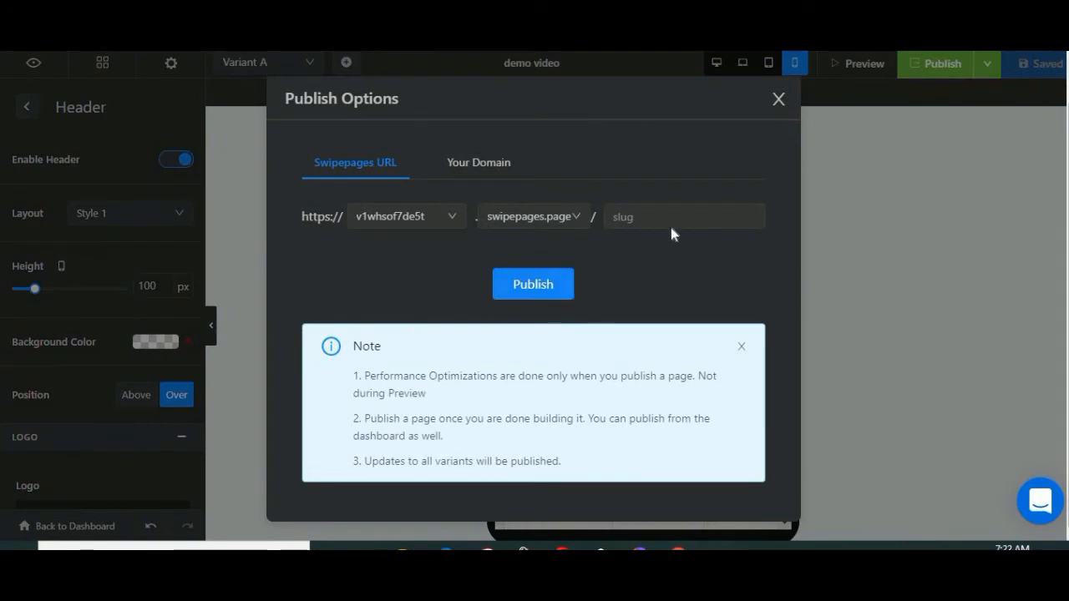
click(671, 226)
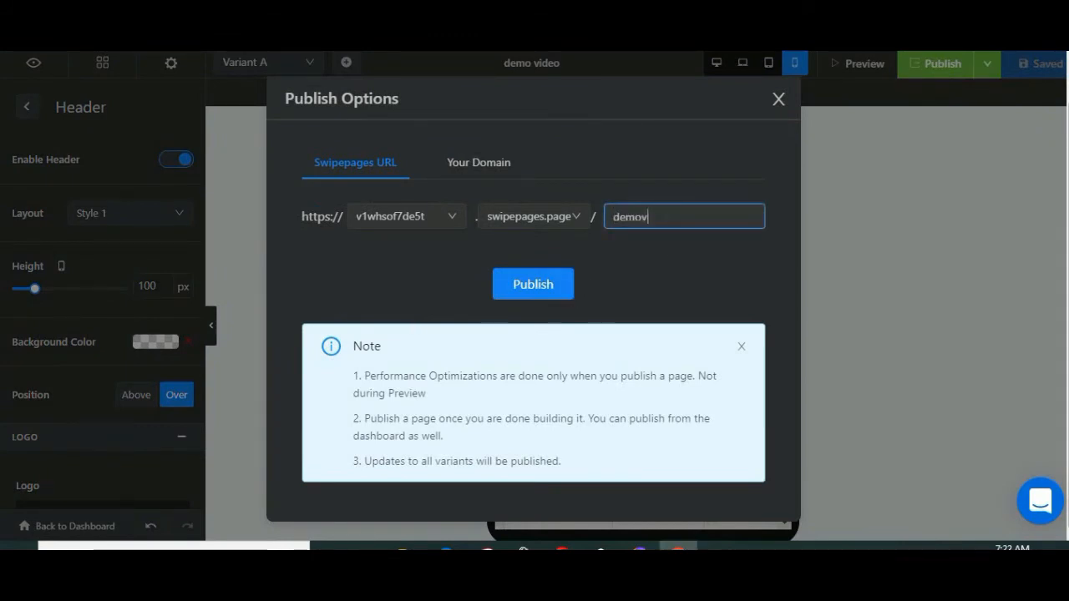
text(demovideo)
click(529, 286)
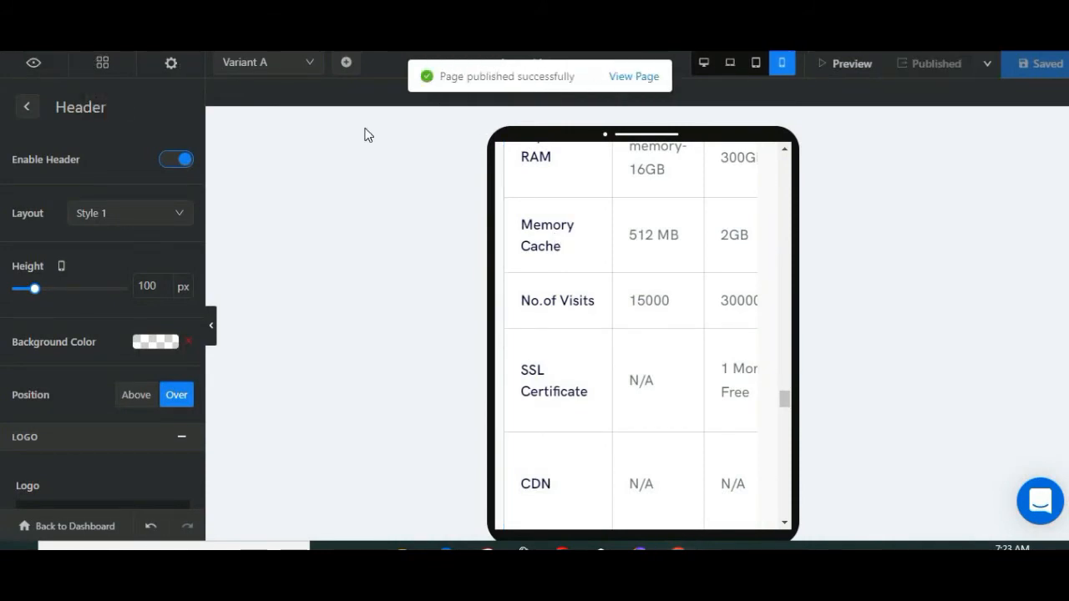
Step: Open the published page and look over its hero and the feature strip below it
click(639, 77)
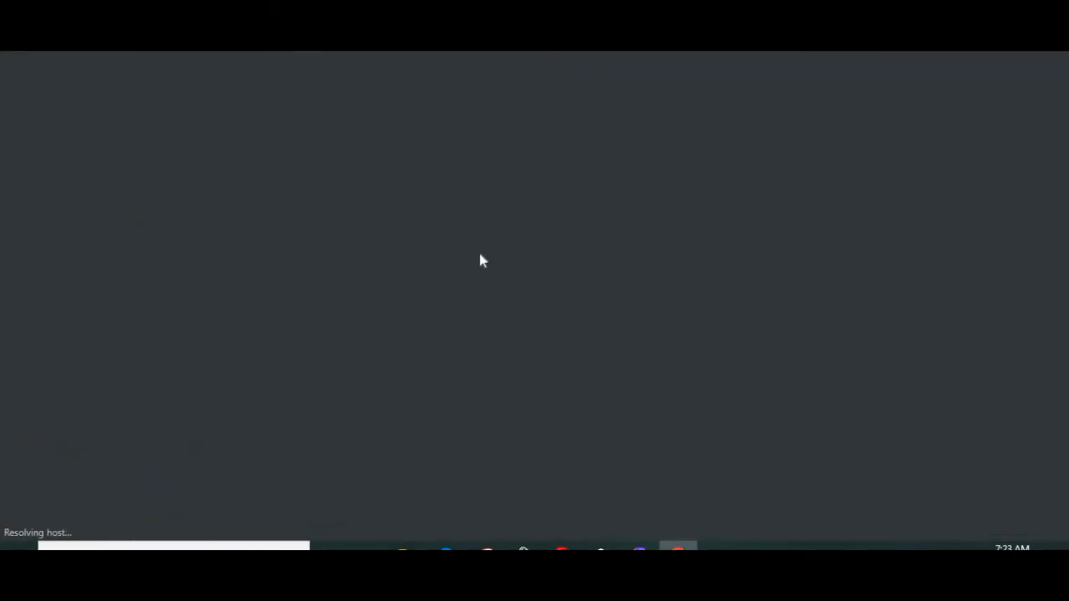
scroll(410, 215, down, 1)
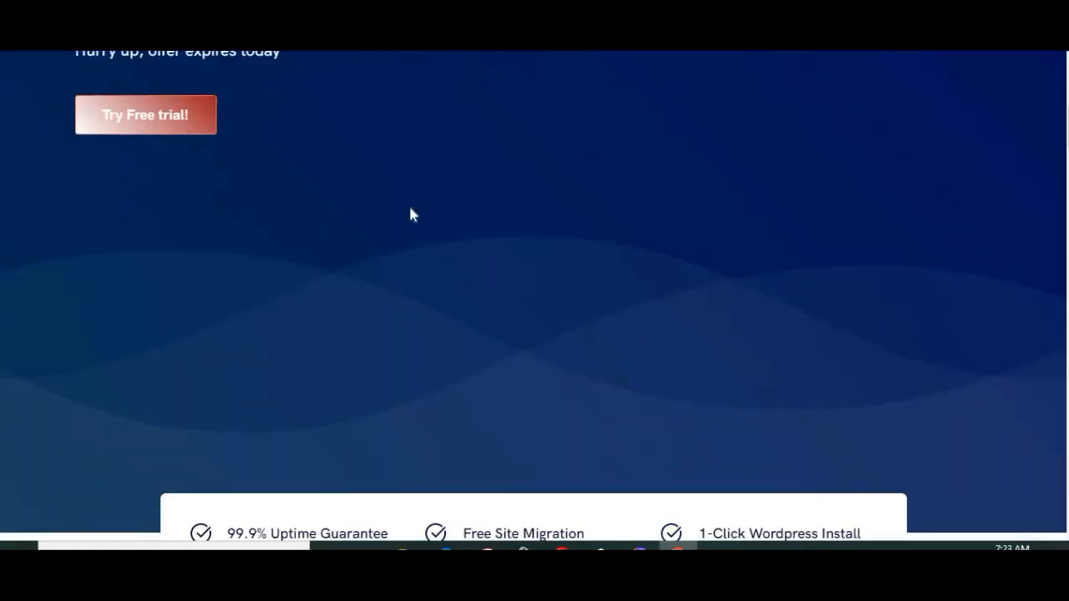
scroll(410, 215, down, 5)
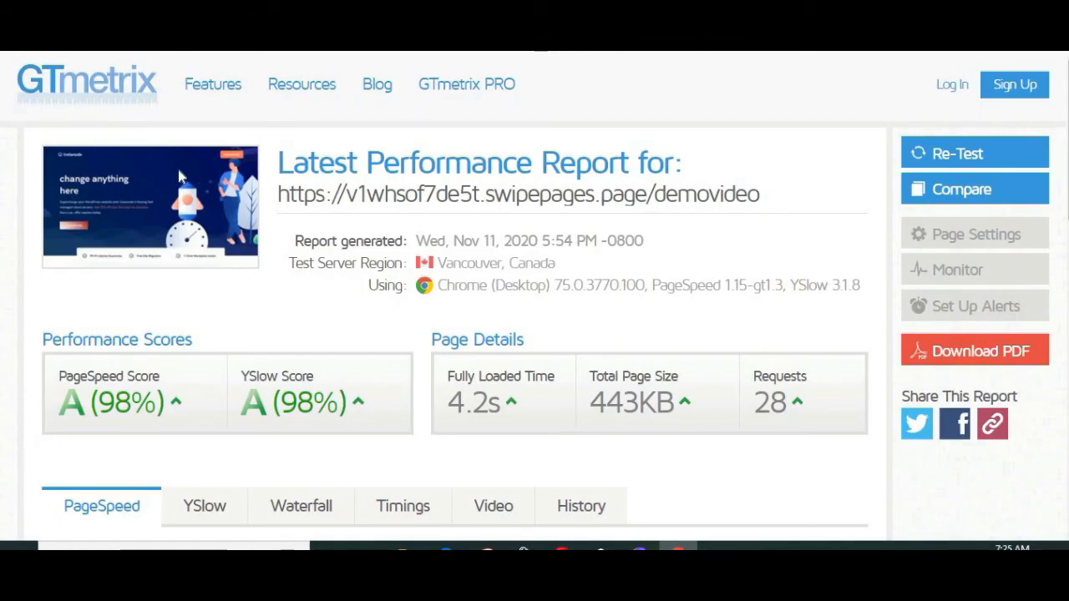
Step: Examine the PageSpeed and YSlow scores in the GTmetrix report for the published demovideo page
scroll(305, 174, down, 3)
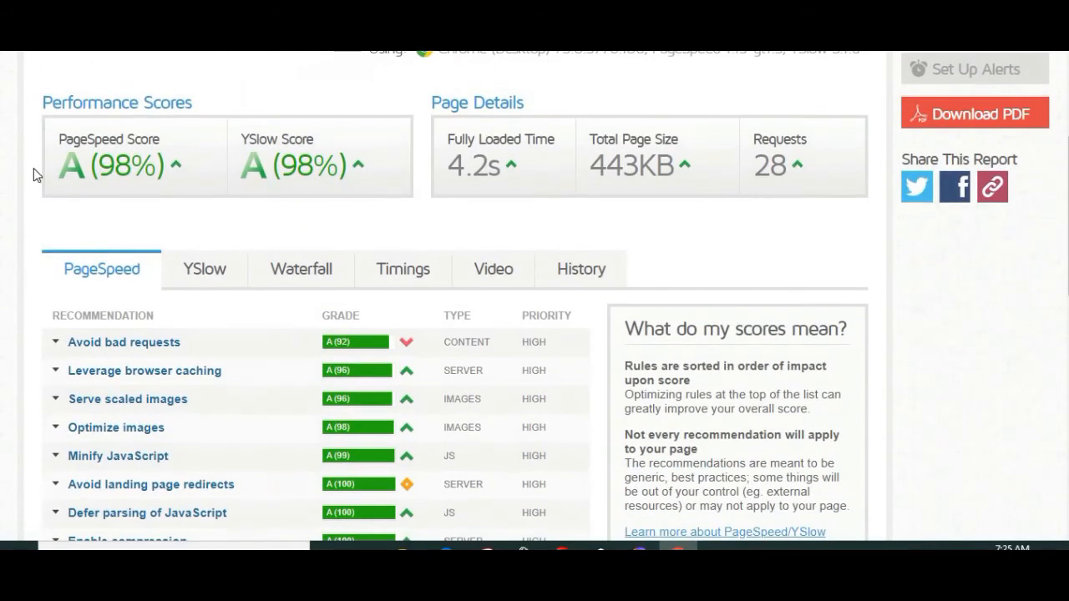
drag(56, 138, 138, 181)
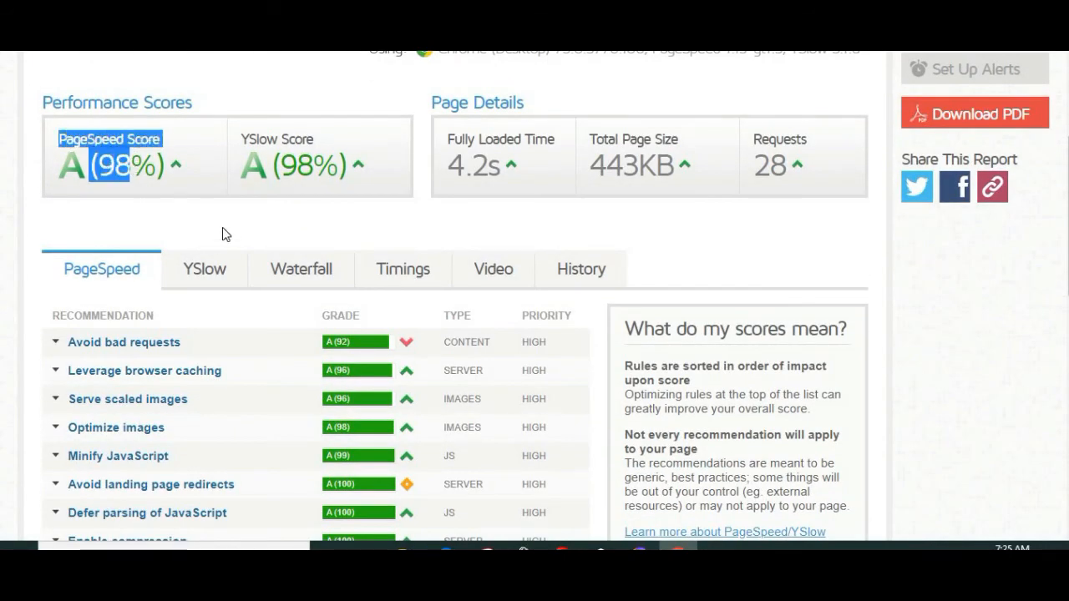
drag(236, 136, 341, 148)
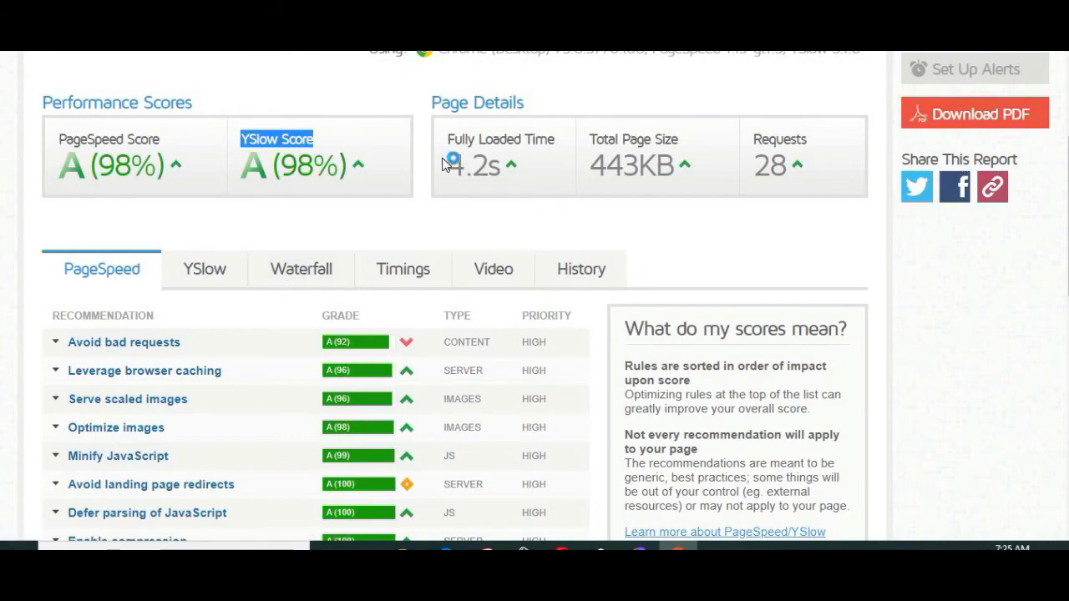
scroll(570, 170, down, 2)
scroll(566, 171, up, 3)
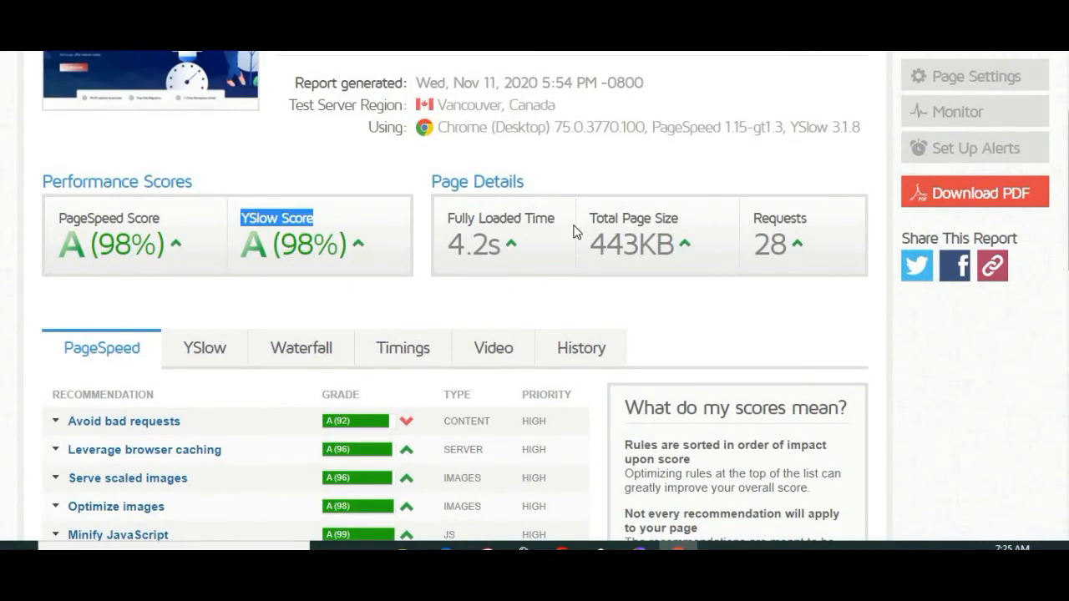
Step: Review the report's page details, focusing on the total page size and the fully loaded time
drag(589, 244, 643, 243)
click(543, 246)
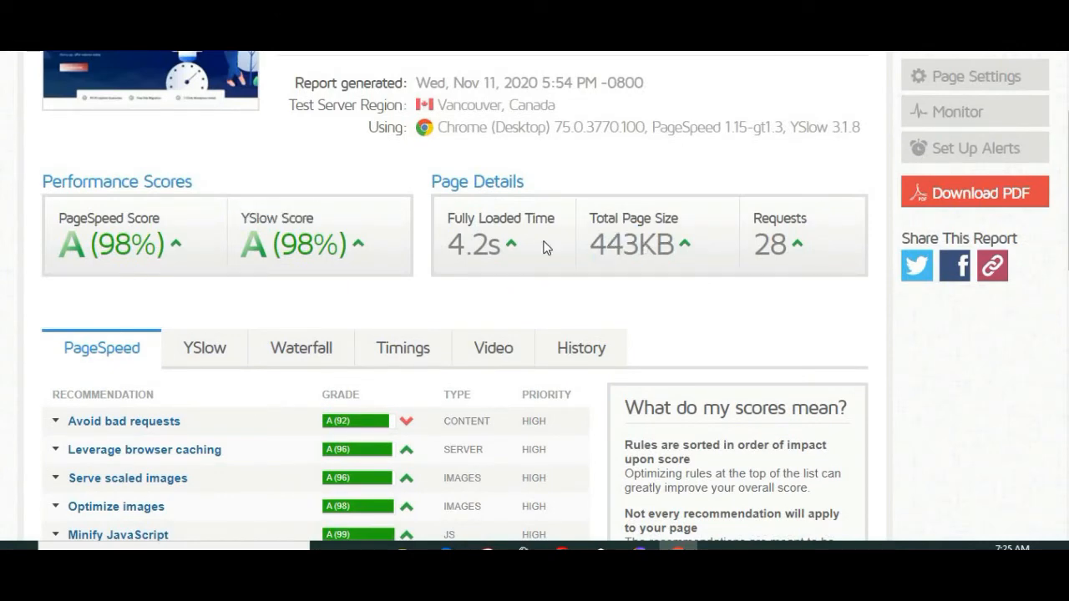
scroll(451, 237, up, 3)
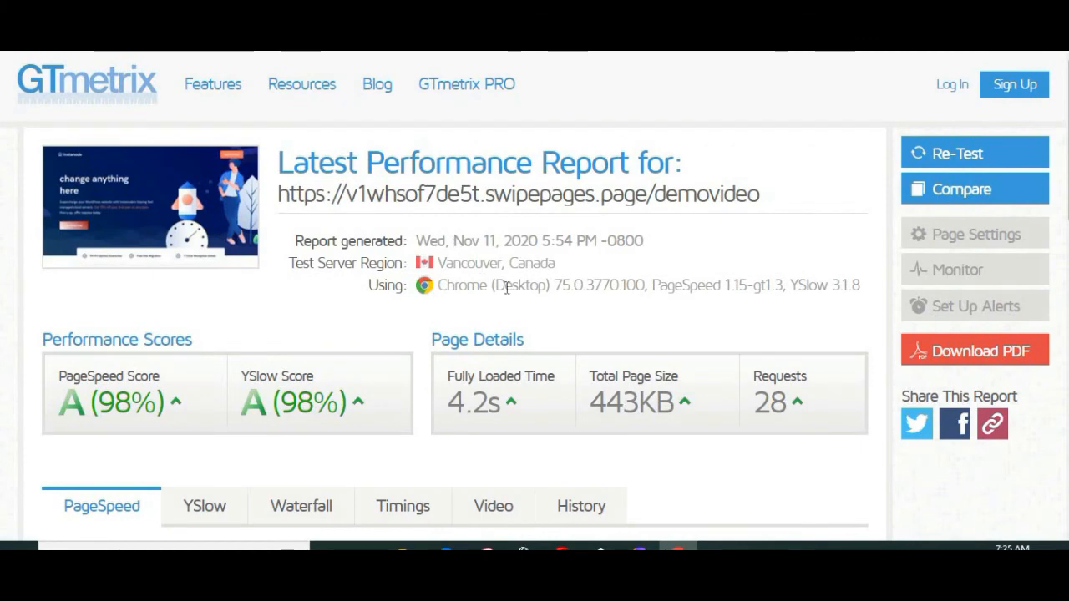
scroll(501, 279, down, 3)
drag(531, 252, 540, 267)
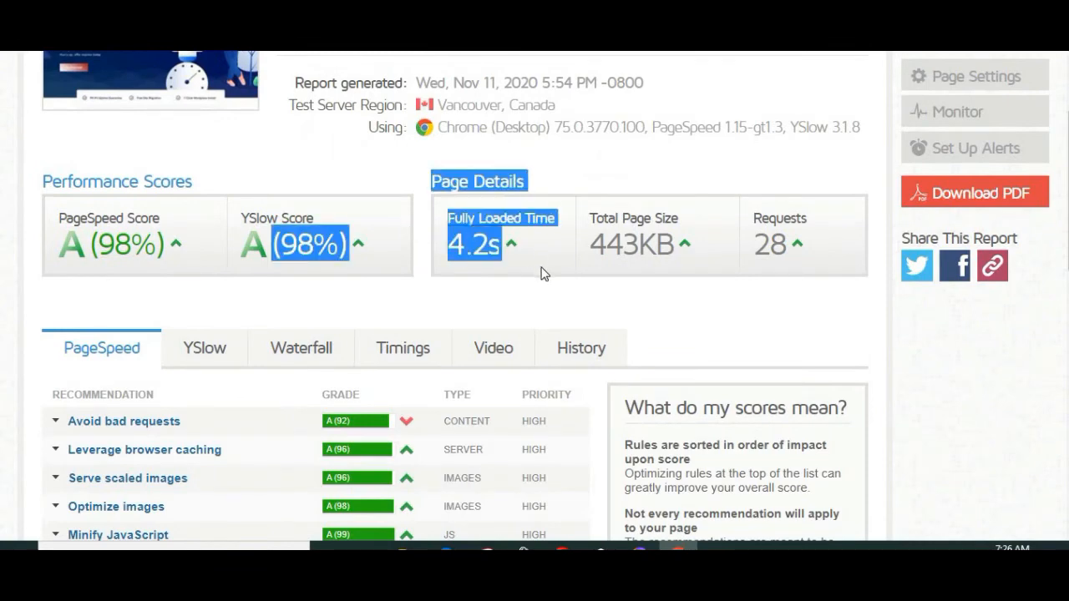
click(541, 267)
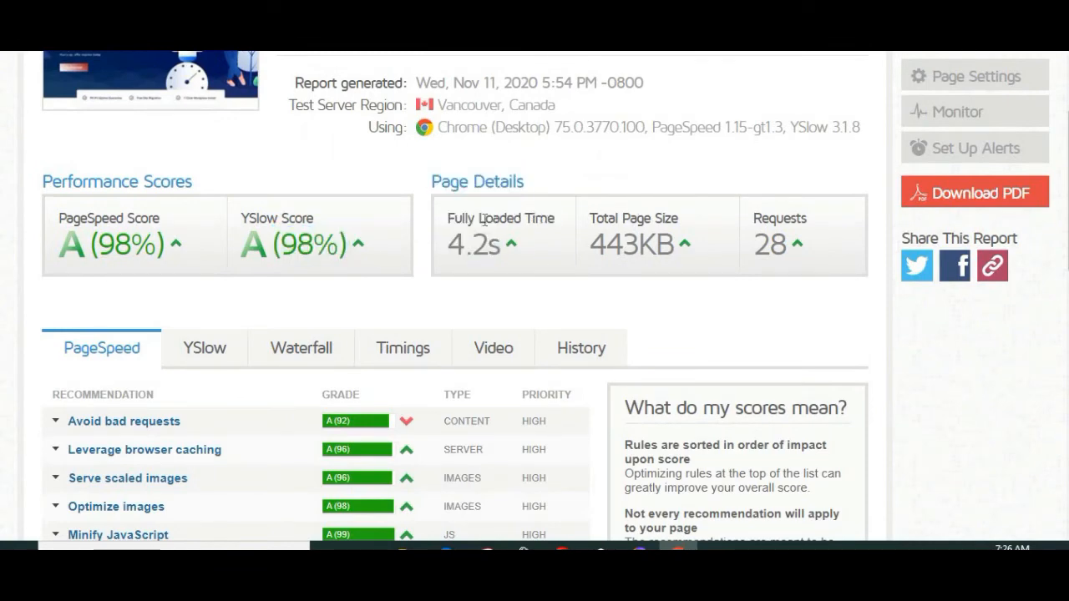
drag(445, 233, 495, 250)
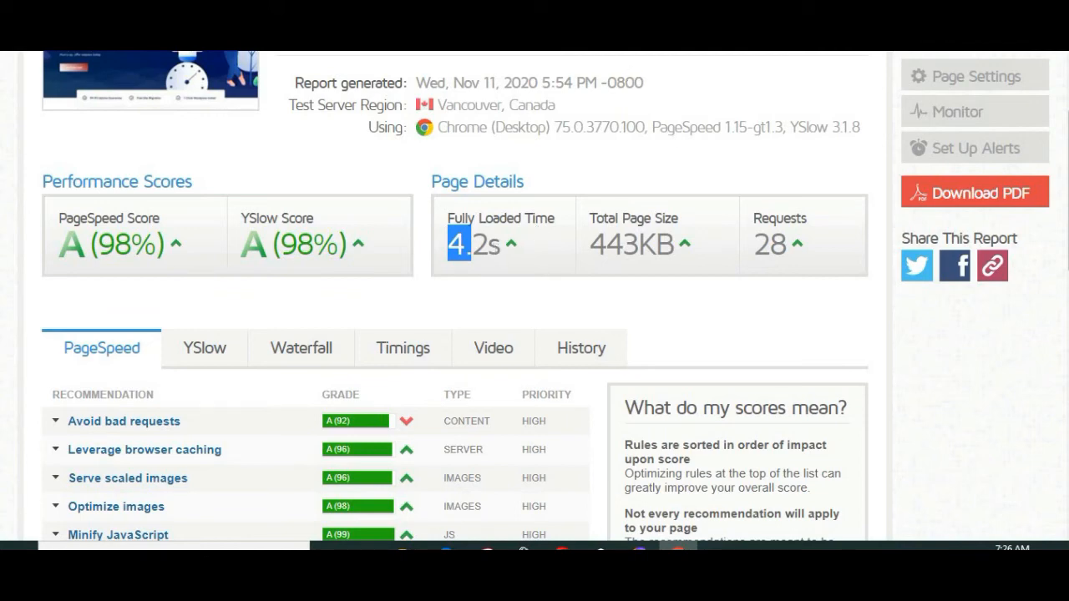
Step: Search for "pagespeed insights" and open Google's PageSpeed Insights
text(pagespeed)
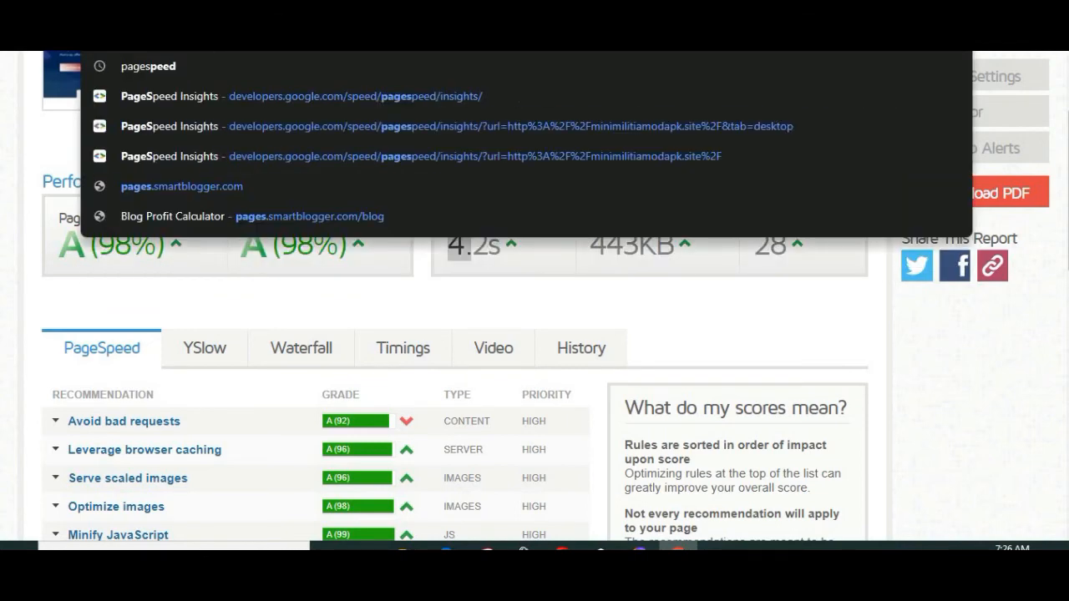
key(Return)
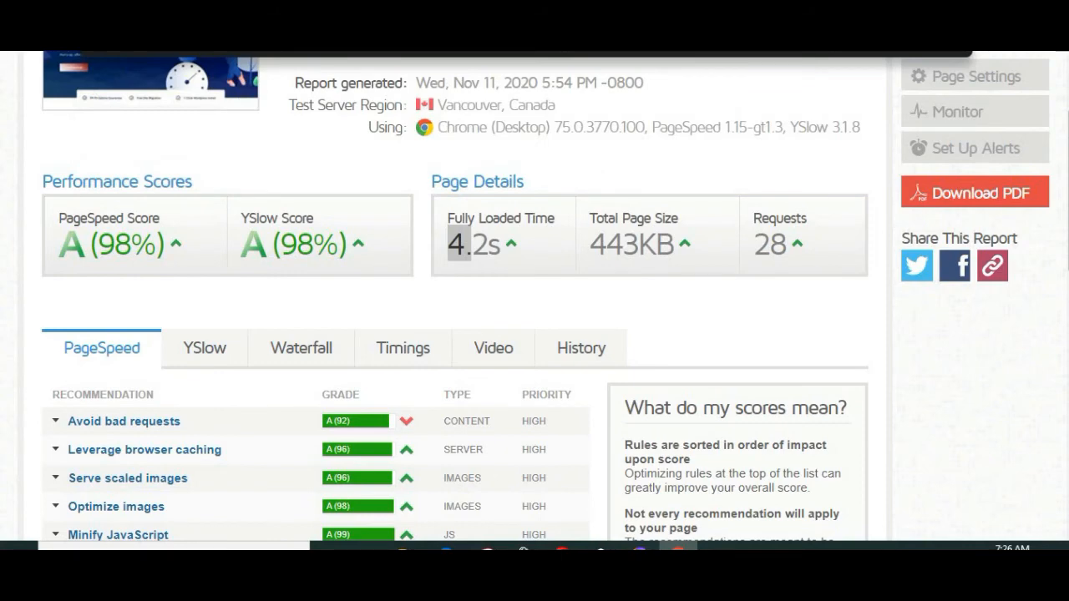
key(BackSpace)
text(eed)
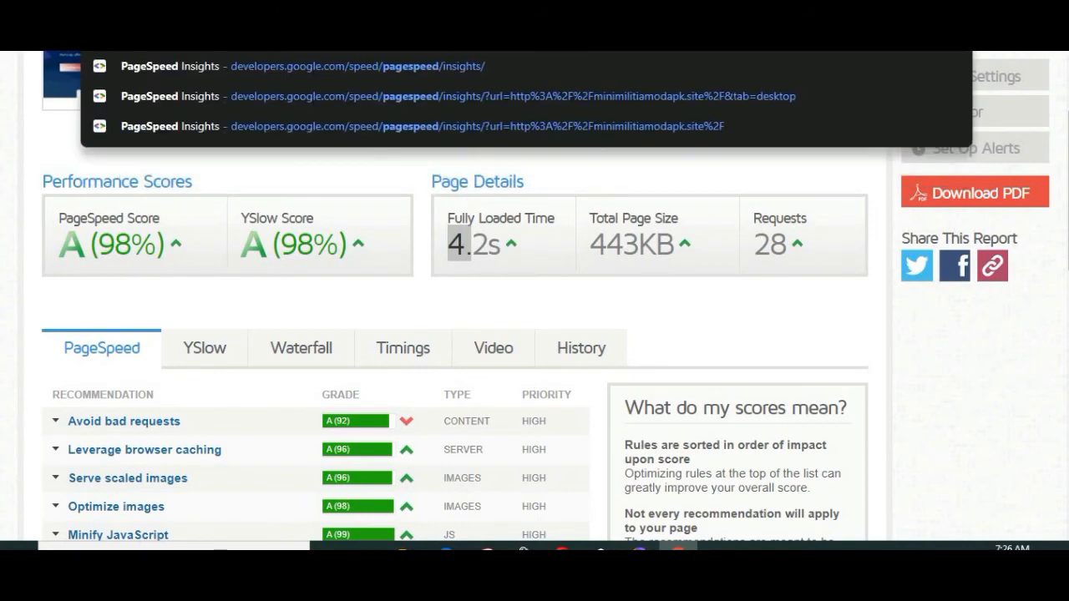
text( insights)
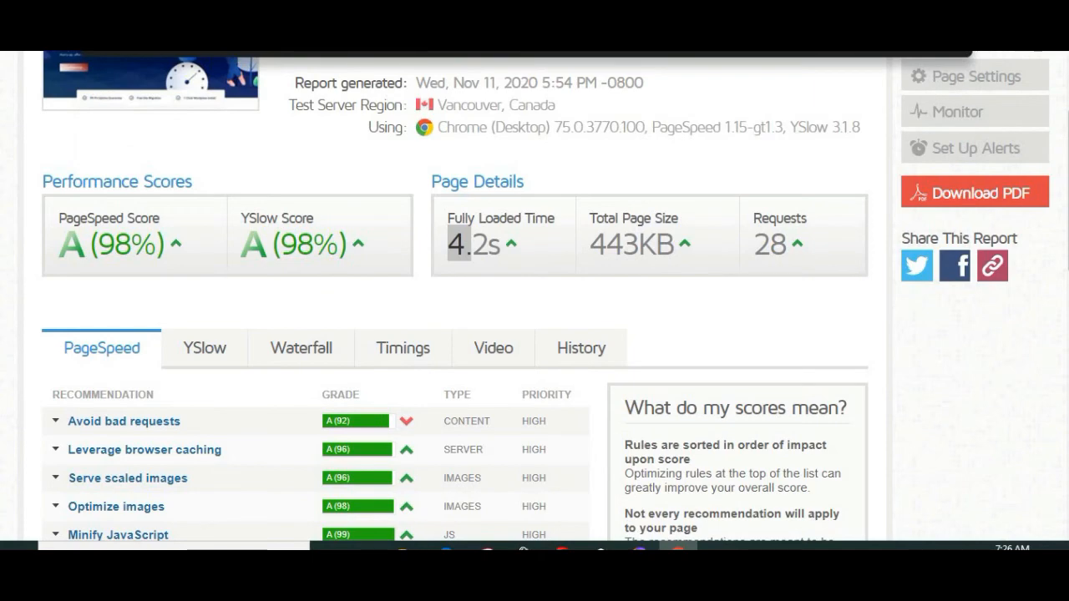
key(Return)
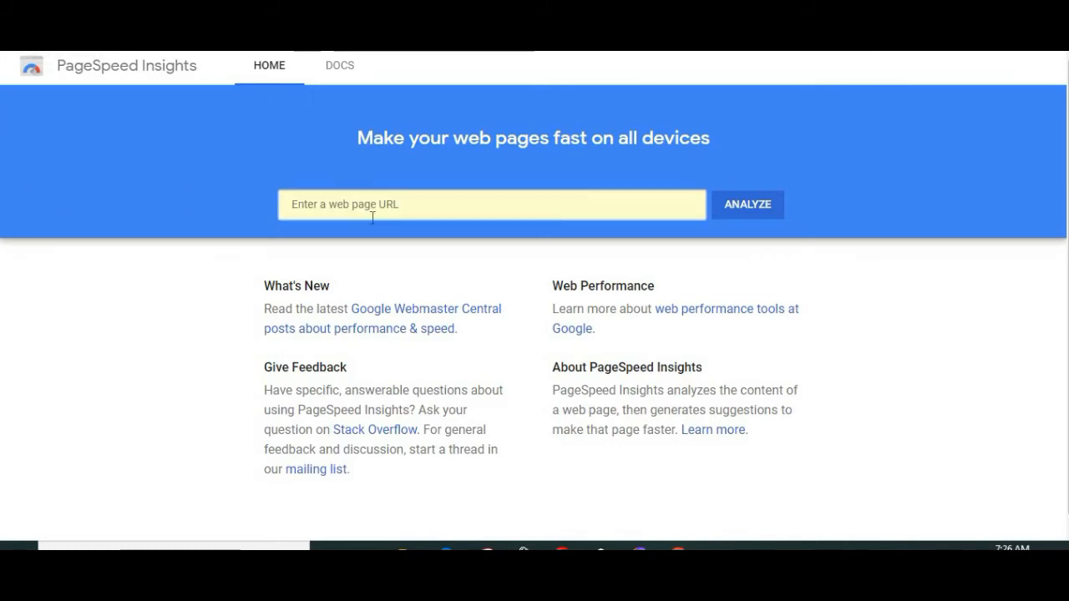
click(373, 213)
text(https://v1whsof7de5t.swipepages.page/demovideo)
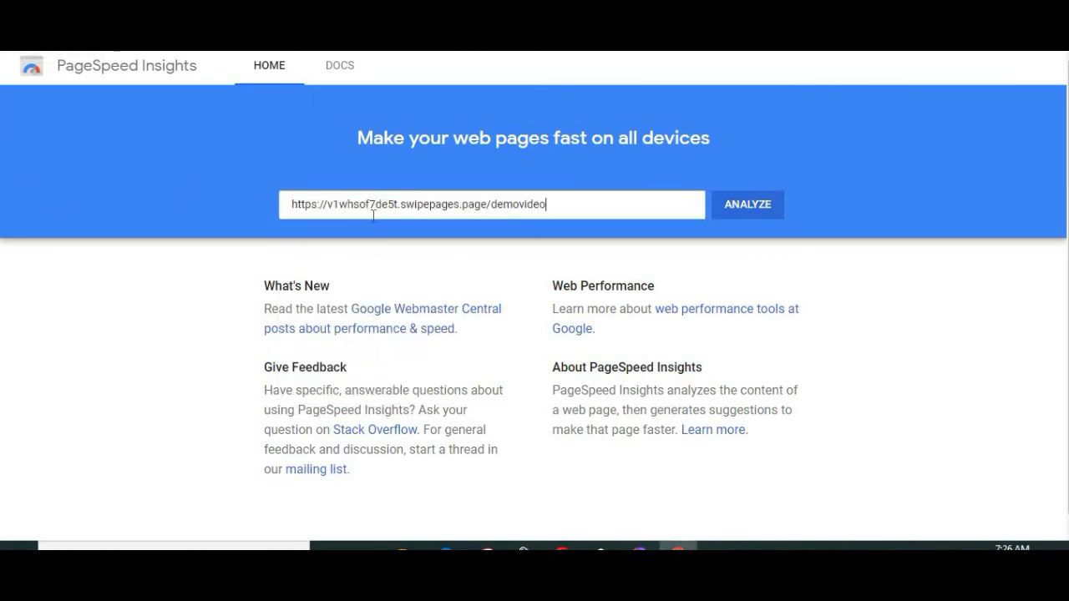
key(Return)
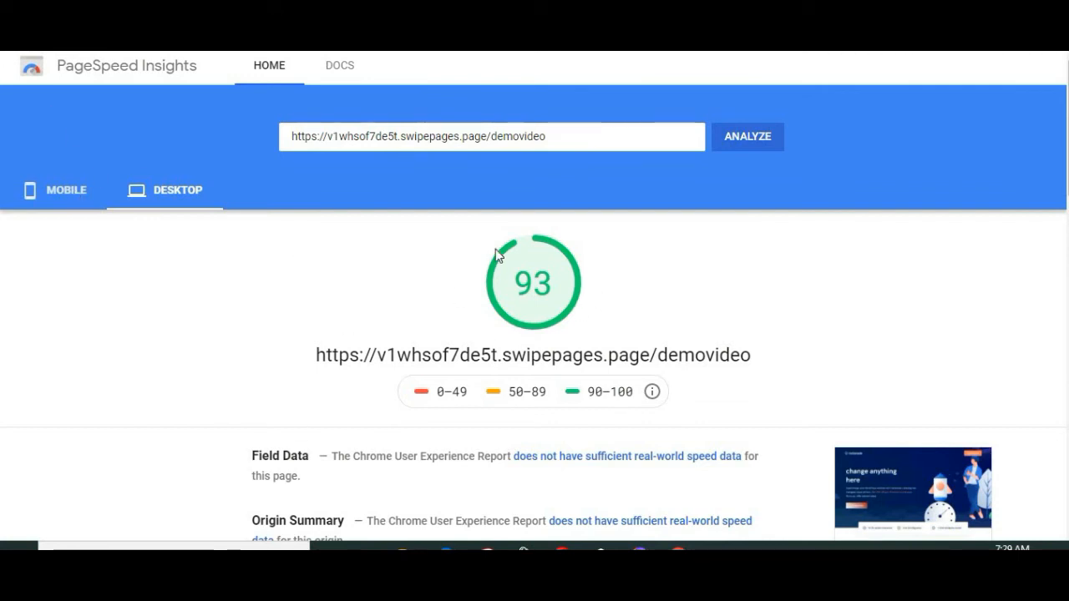
Step: Compare the mobile and desktop scores, and examine the desktop report's lab data and opportunities
click(67, 189)
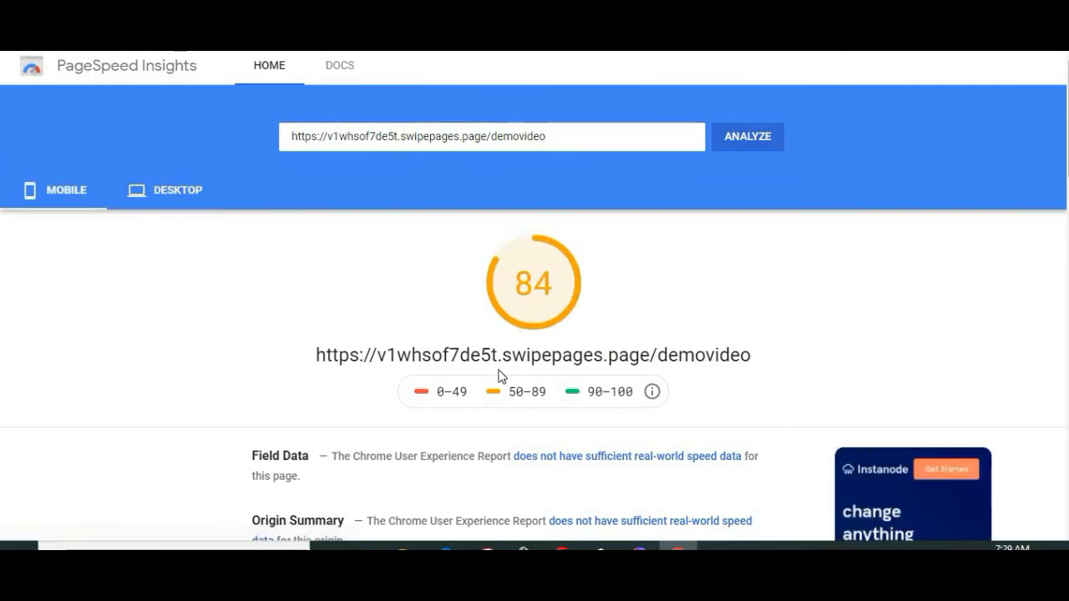
click(167, 197)
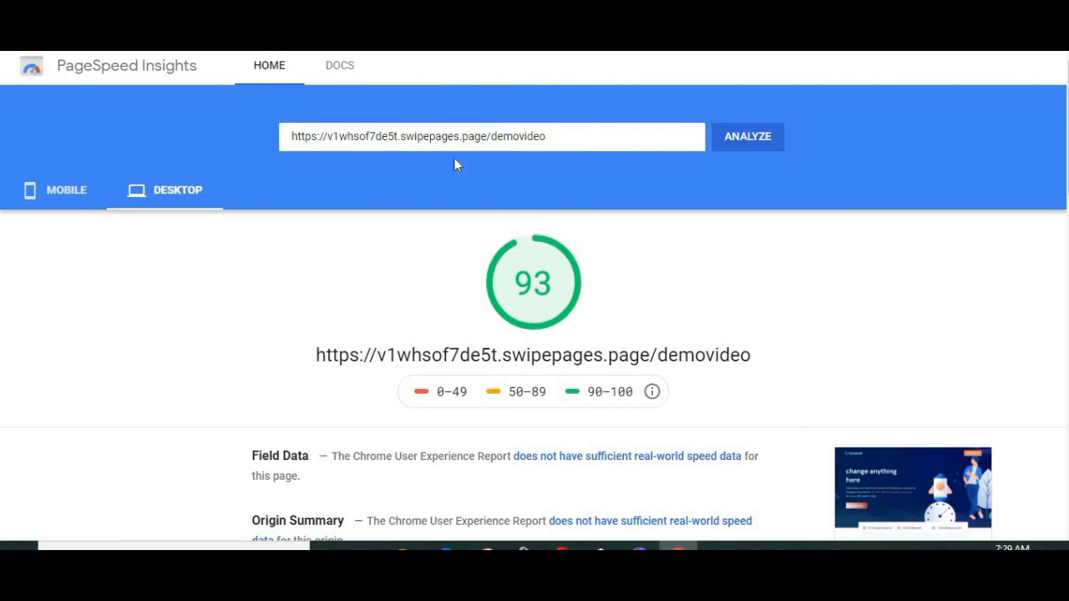
scroll(818, 342, down, 3)
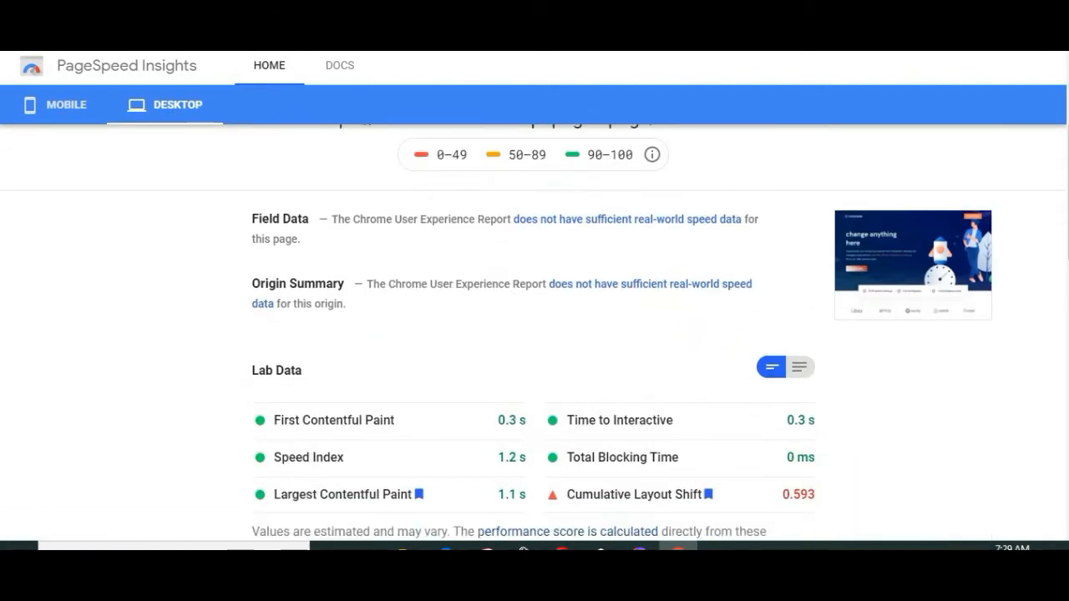
scroll(813, 272, down, 4)
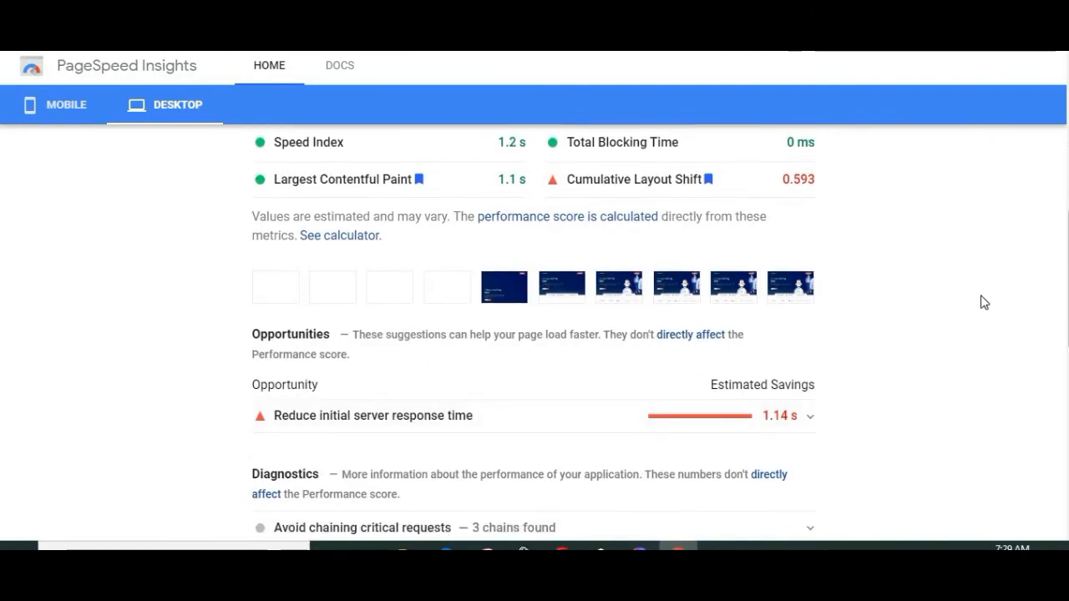
scroll(367, 159, up, 4)
scroll(368, 158, up, 3)
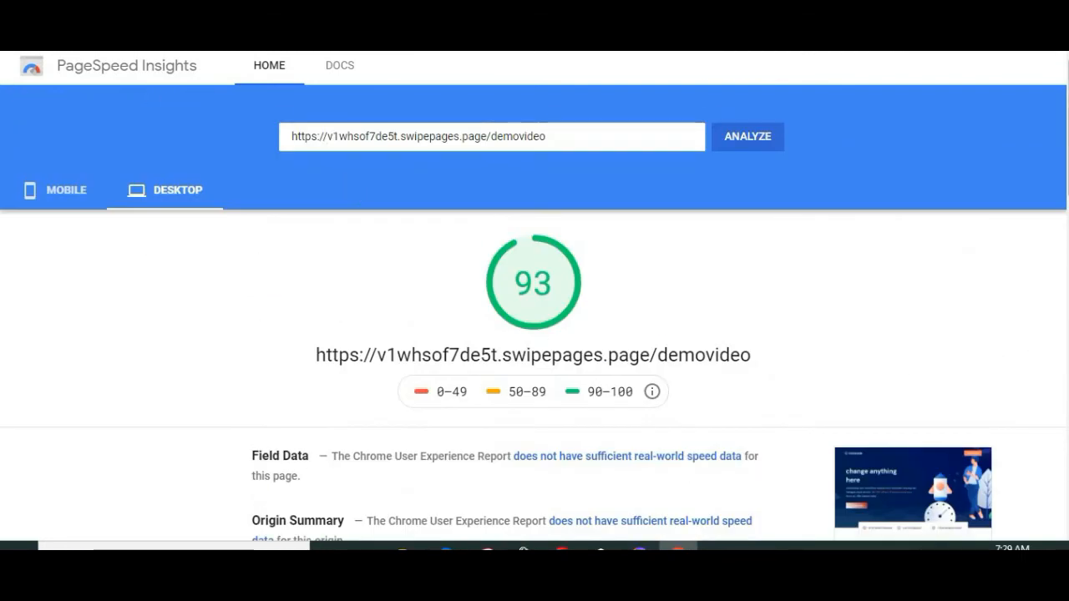
scroll(795, 339, down, 1)
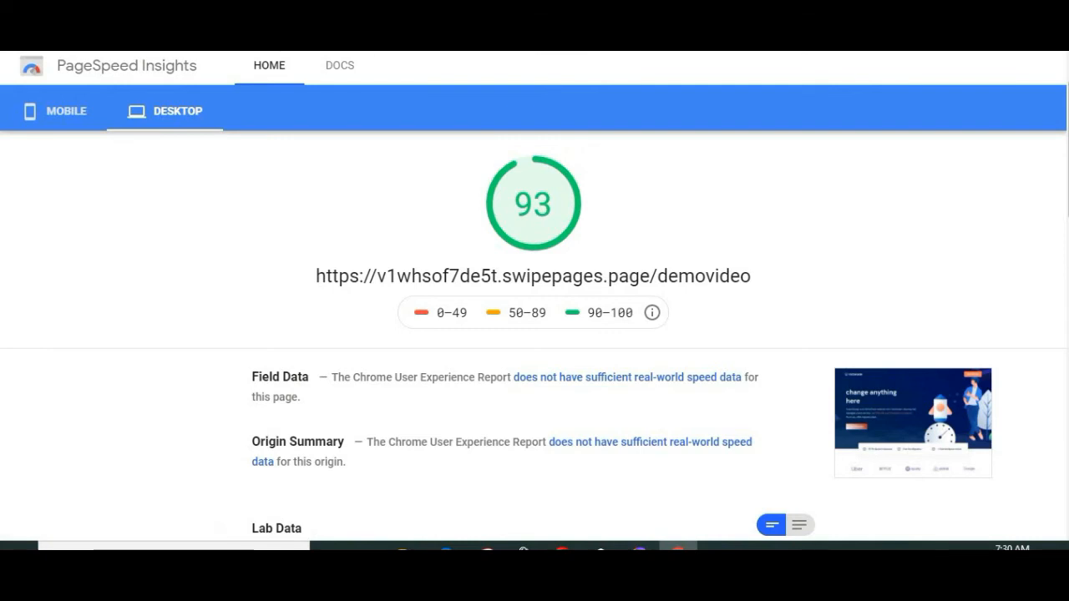
Step: Switch back to the Swipe Pages editor with the demo page, passing over the template preview
click(415, 9)
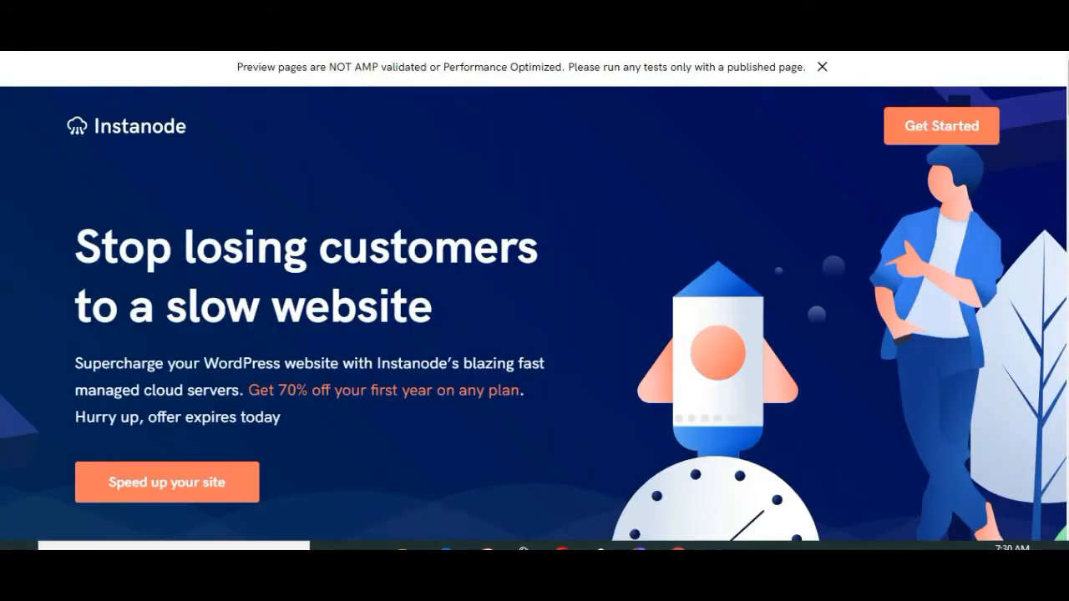
click(384, 11)
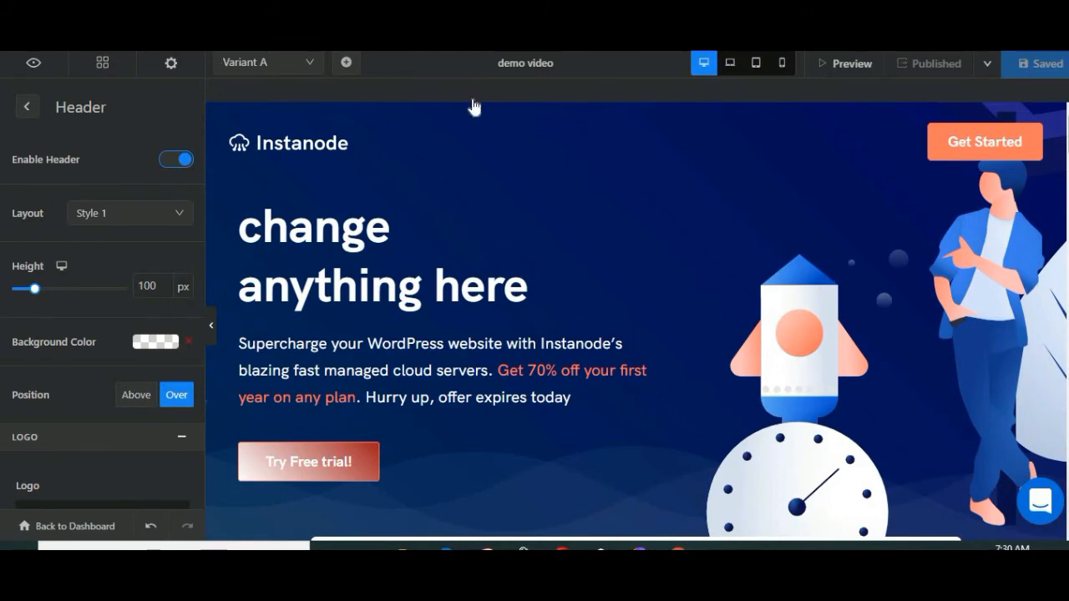
Step: Add a new page variant named Variant B by cloning the existing Variant A
click(347, 61)
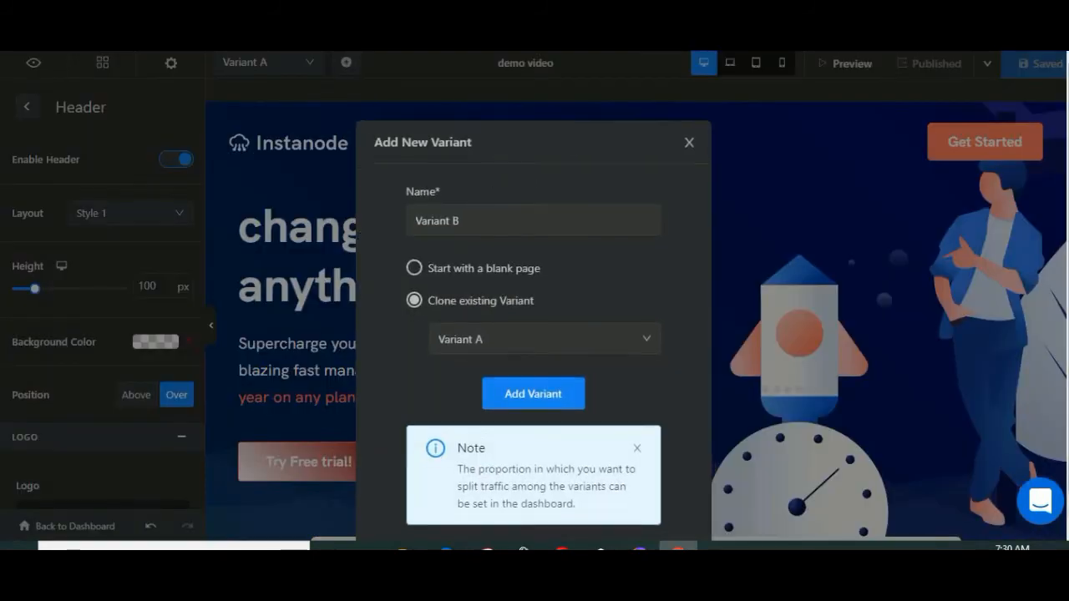
click(456, 191)
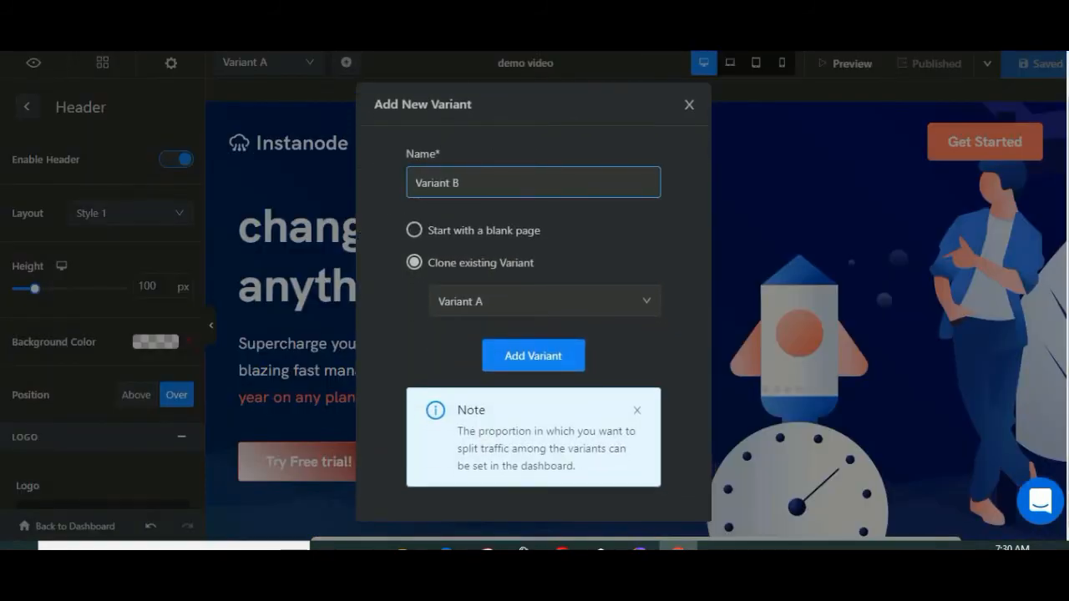
key(ctrl+a)
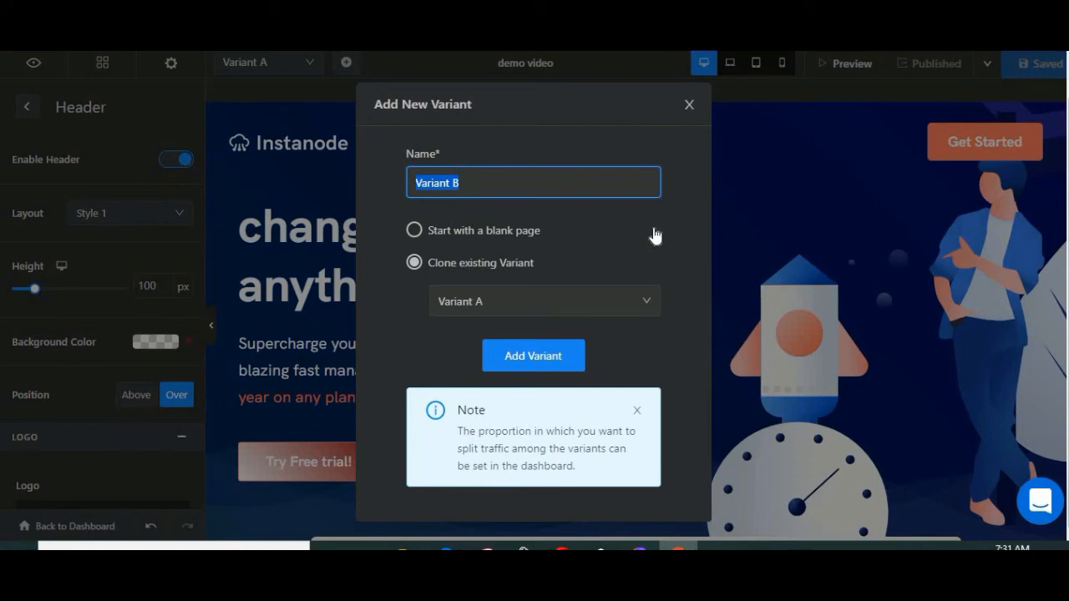
click(422, 239)
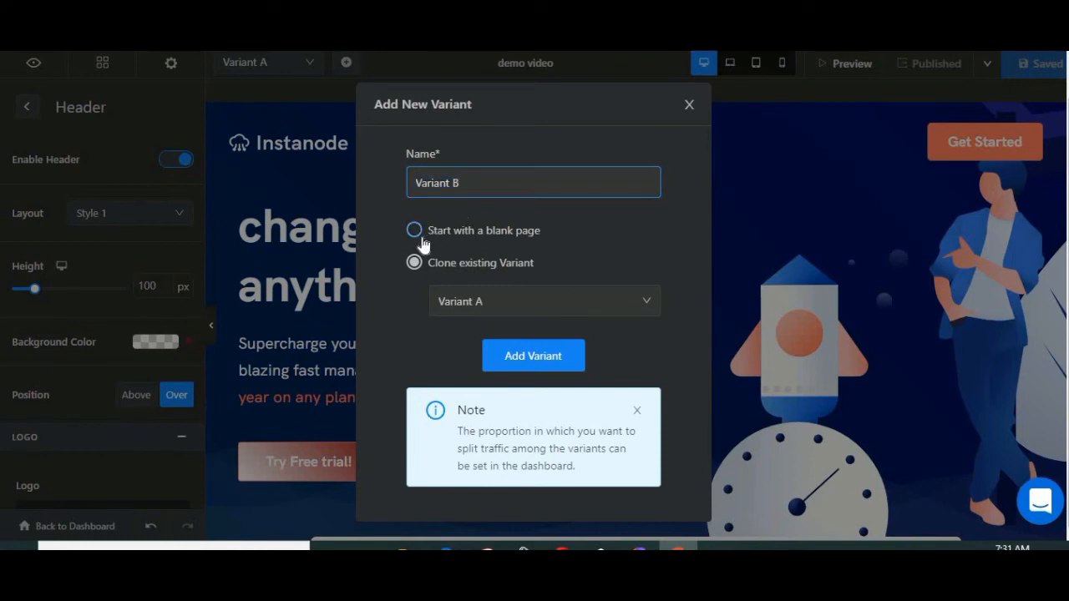
click(413, 262)
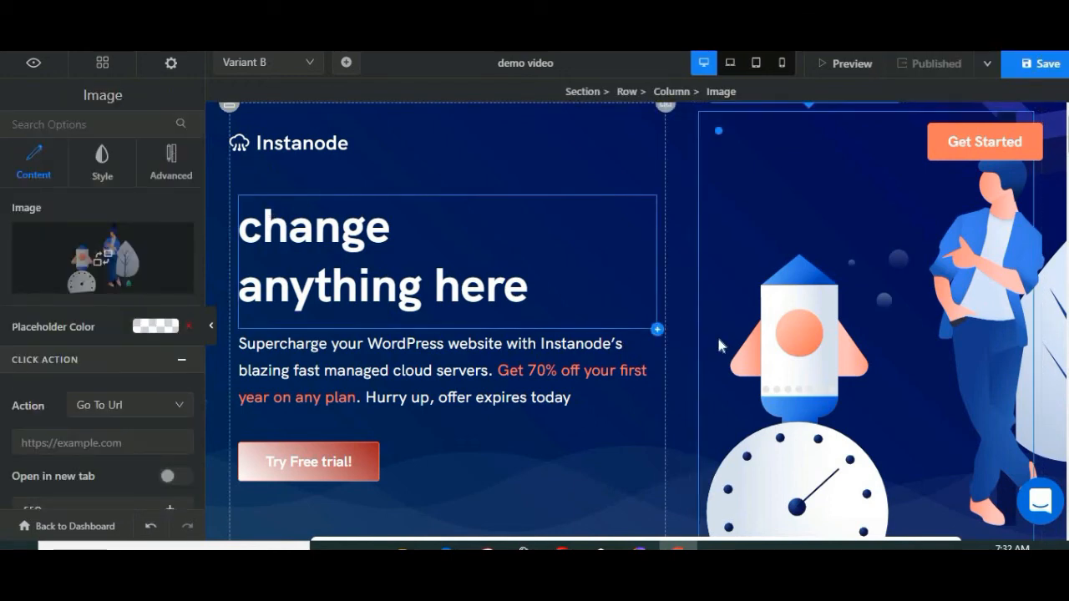
Step: Examine Variant B's hero heading, trial button, feature sections, illustrations and pricing plans for elements worth varying in a split test
click(632, 216)
scroll(322, 305, down, 2)
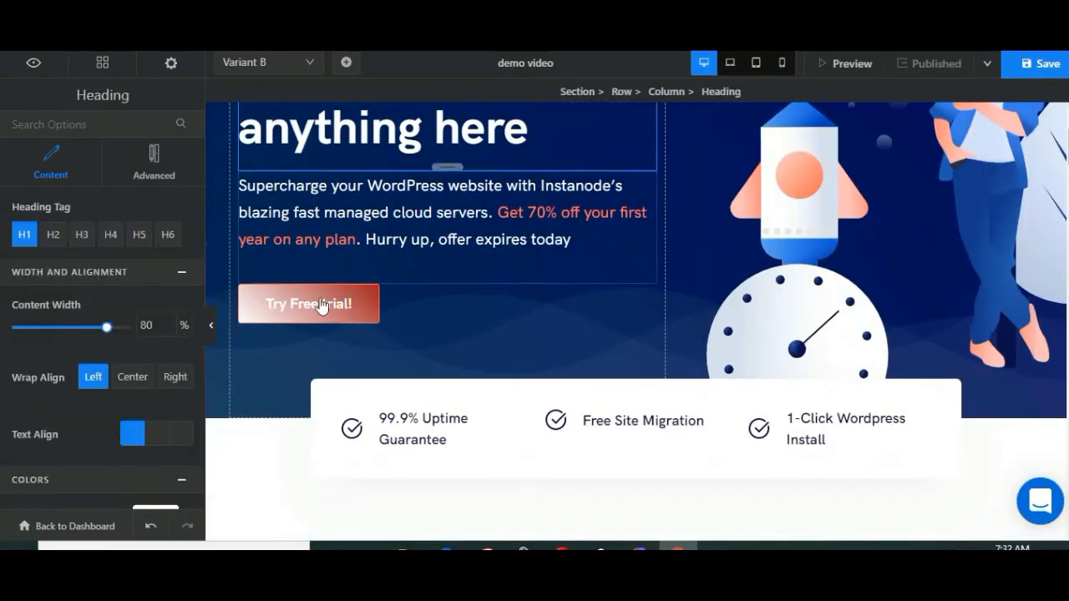
scroll(609, 317, up, 2)
scroll(800, 334, down, 5)
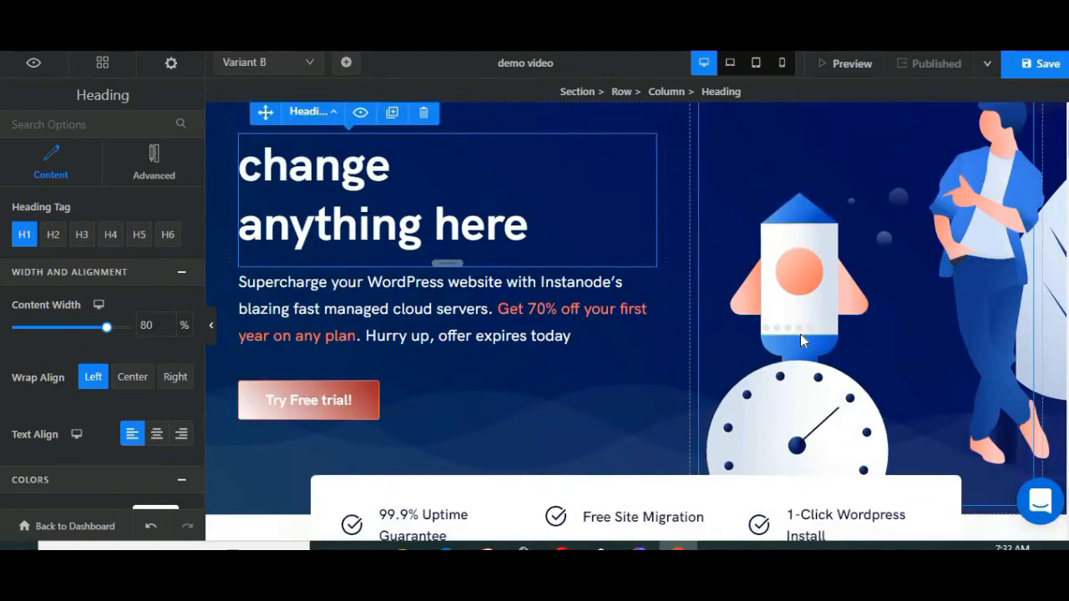
scroll(516, 280, down, 7)
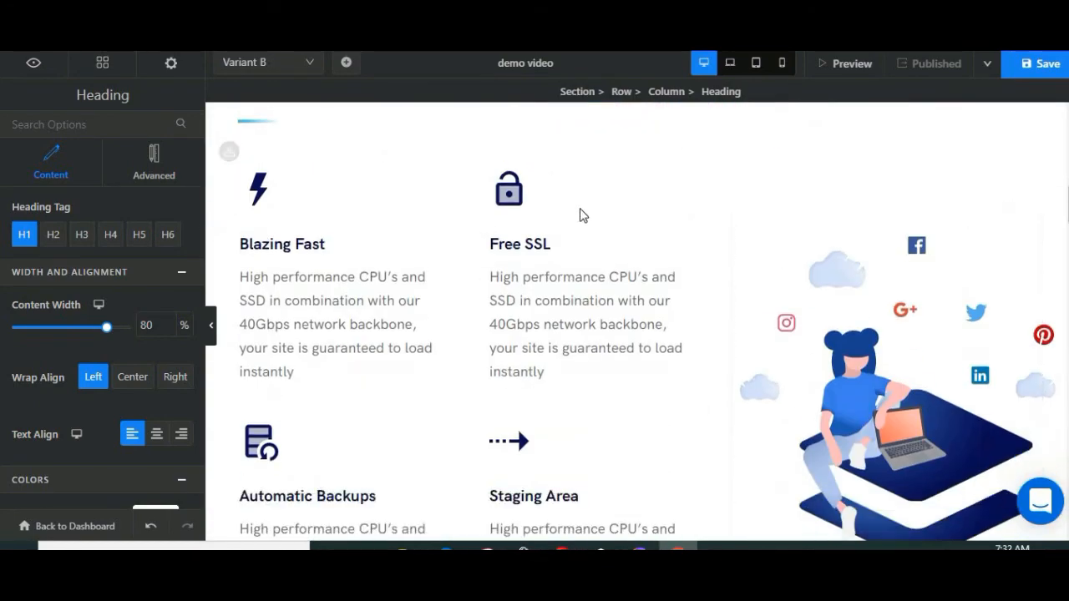
scroll(675, 253, down, 3)
scroll(609, 310, up, 12)
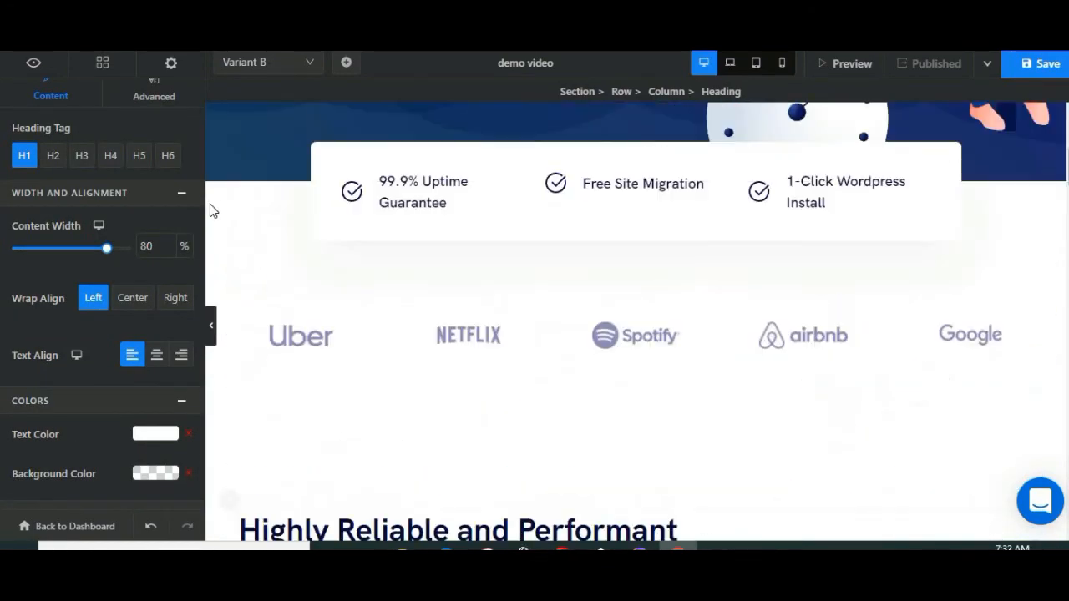
scroll(589, 305, down, 8)
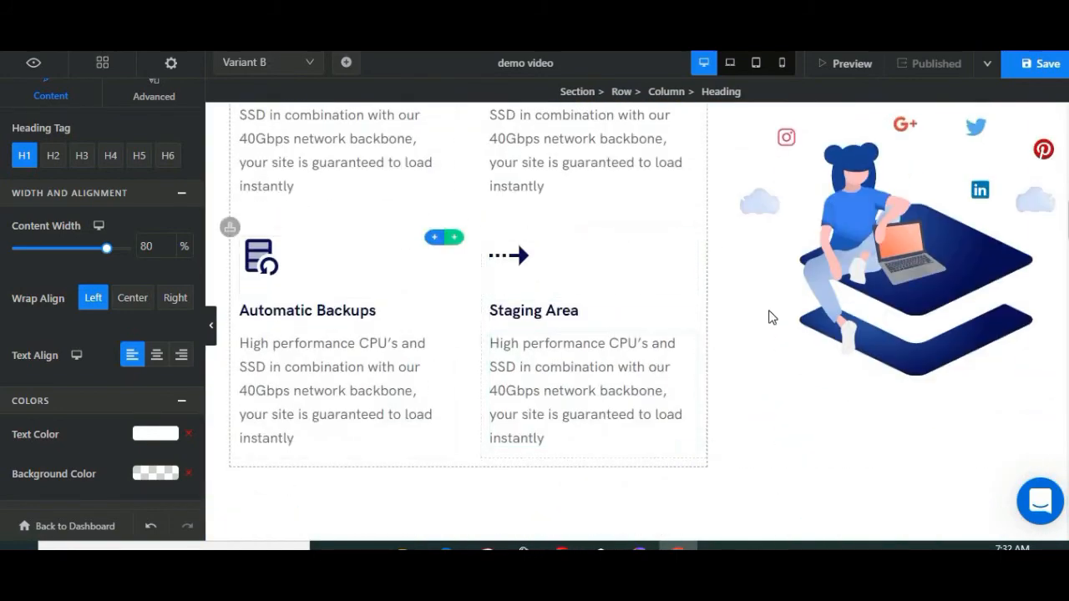
scroll(332, 214, down, 5)
scroll(532, 267, up, 10)
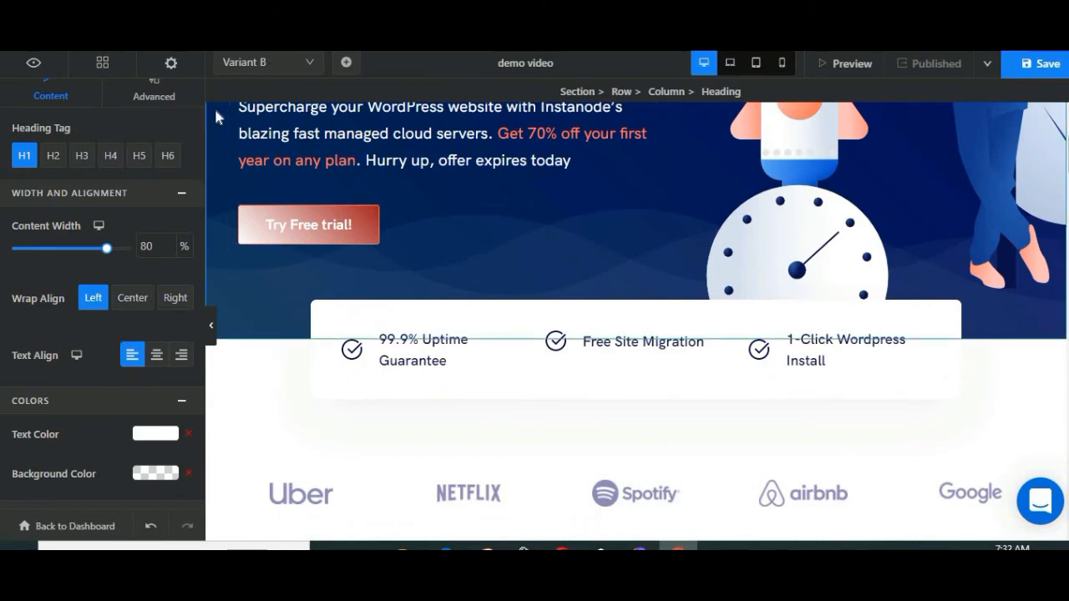
scroll(630, 232, up, 1)
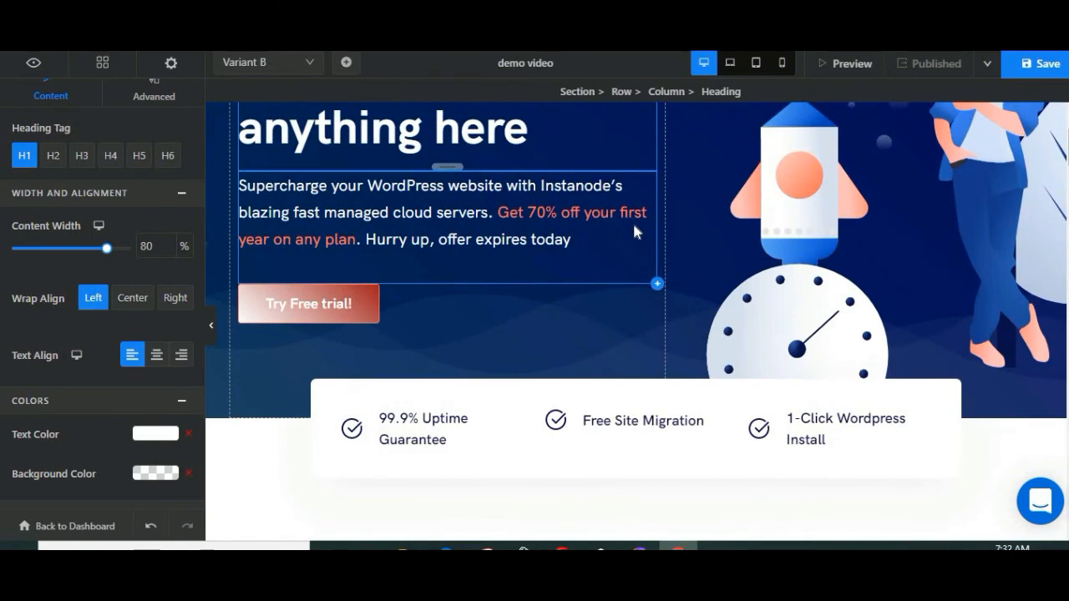
scroll(632, 230, up, 2)
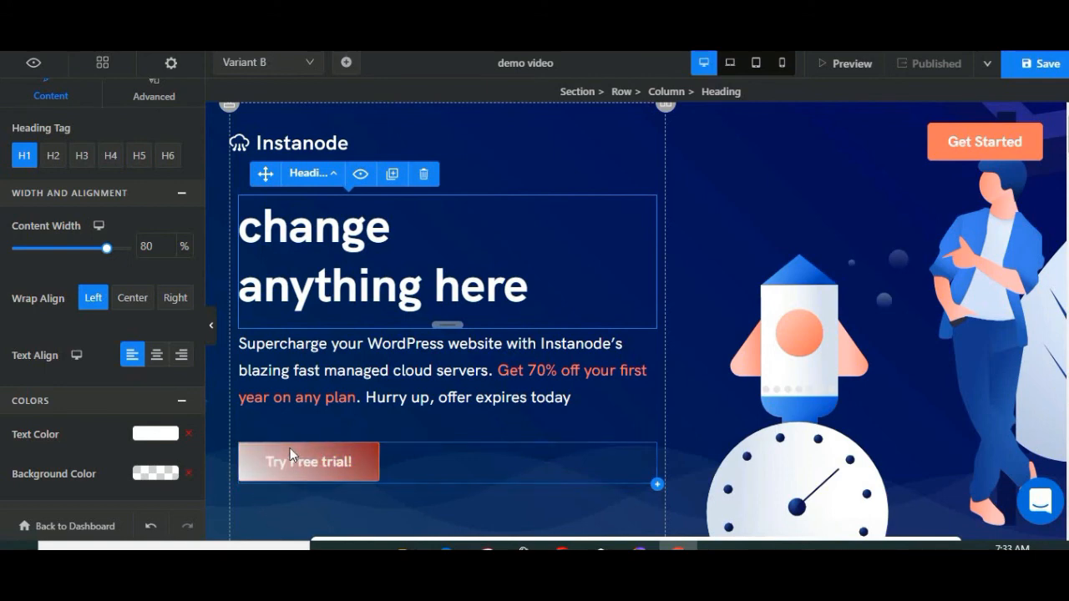
scroll(415, 389, down, 1)
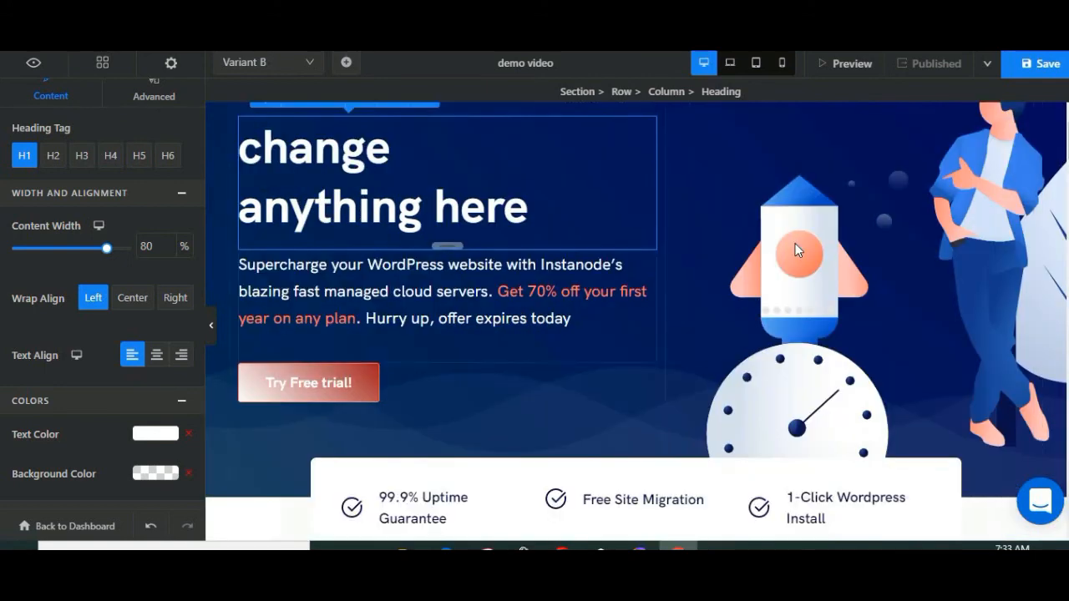
scroll(742, 324, down, 5)
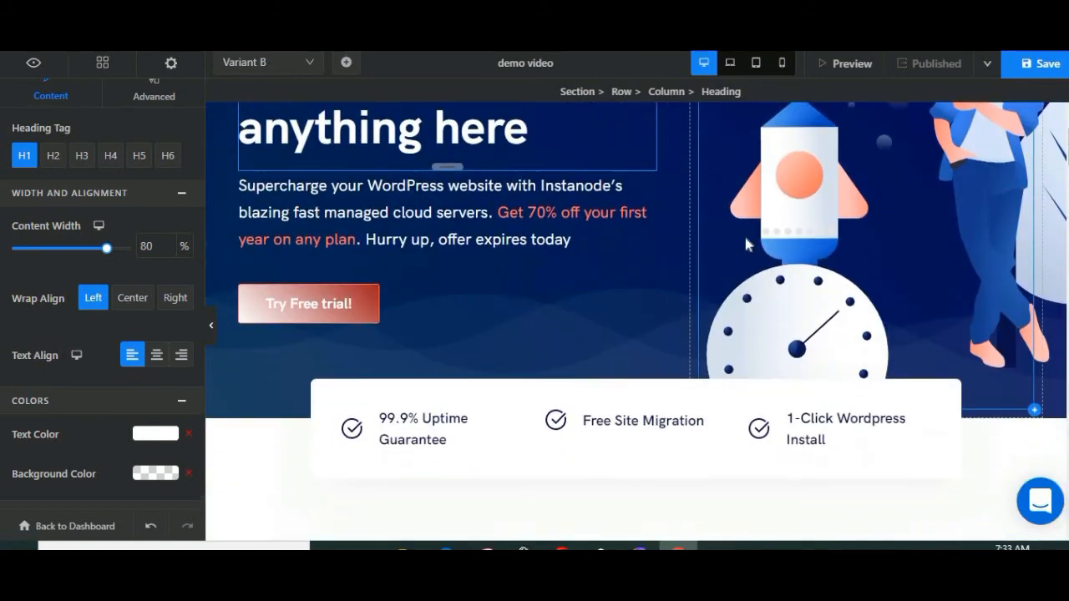
scroll(470, 334, down, 10)
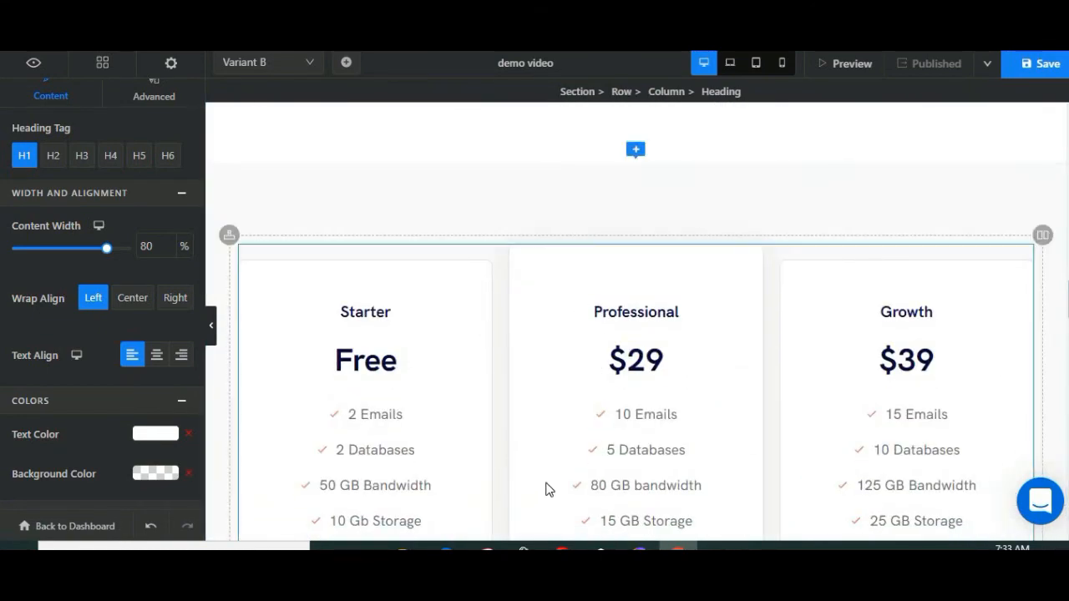
scroll(598, 309, down, 3)
scroll(461, 375, down, 10)
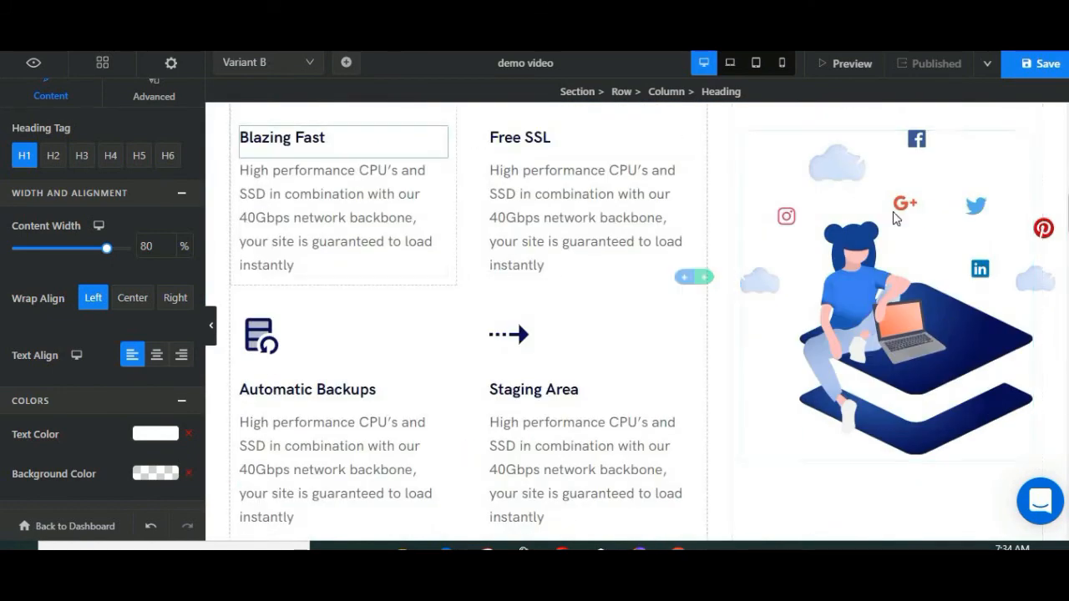
scroll(801, 209, down, 8)
scroll(789, 228, down, 4)
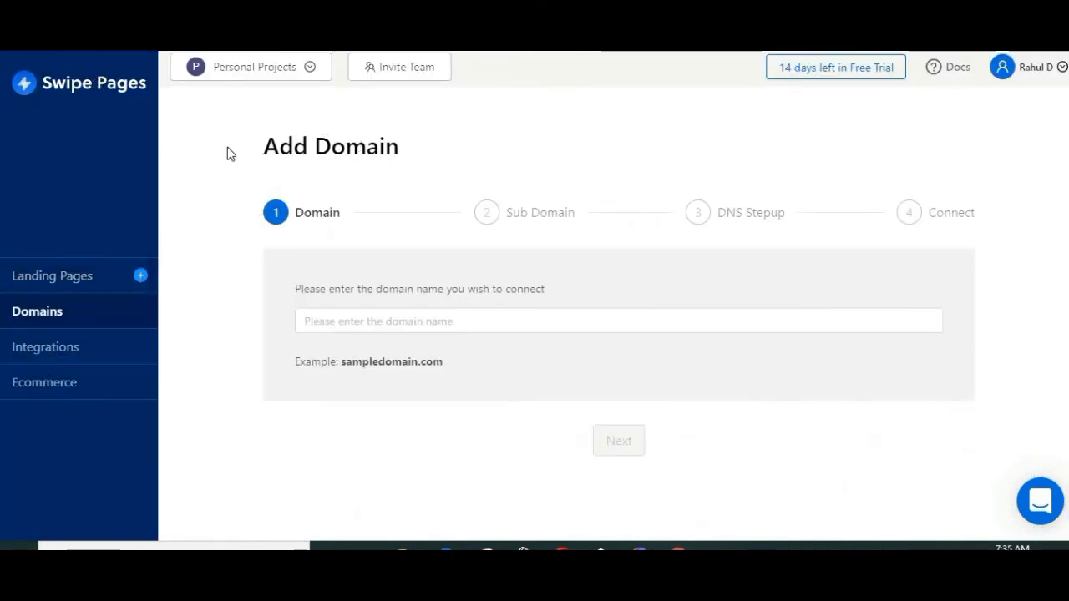
Step: Enter sampledomain.in as the domain name to connect, and look over the DNS setup stage
triple_click(447, 157)
click(465, 166)
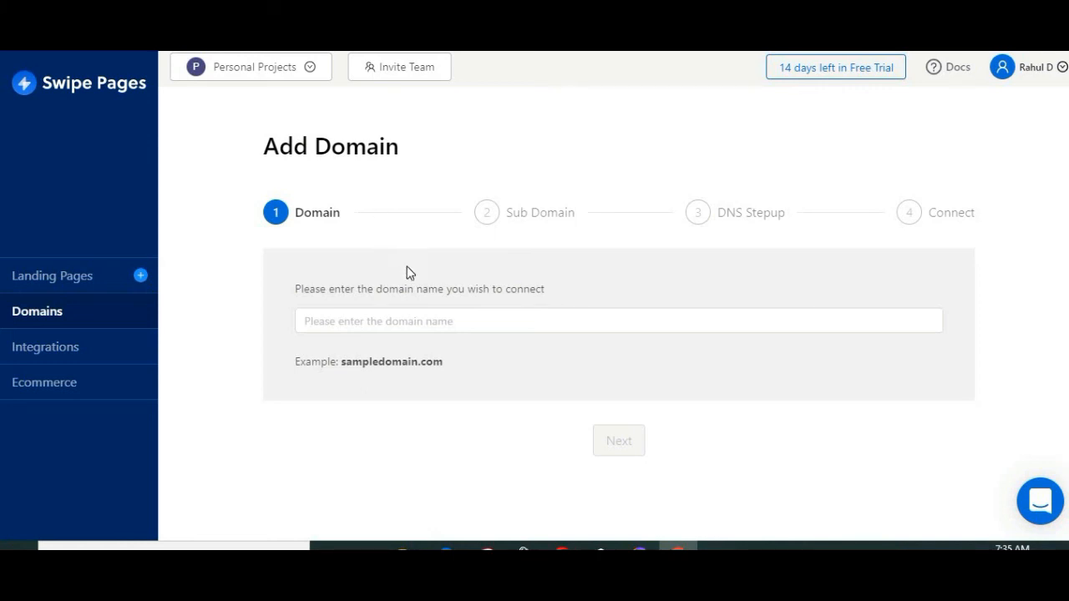
click(445, 314)
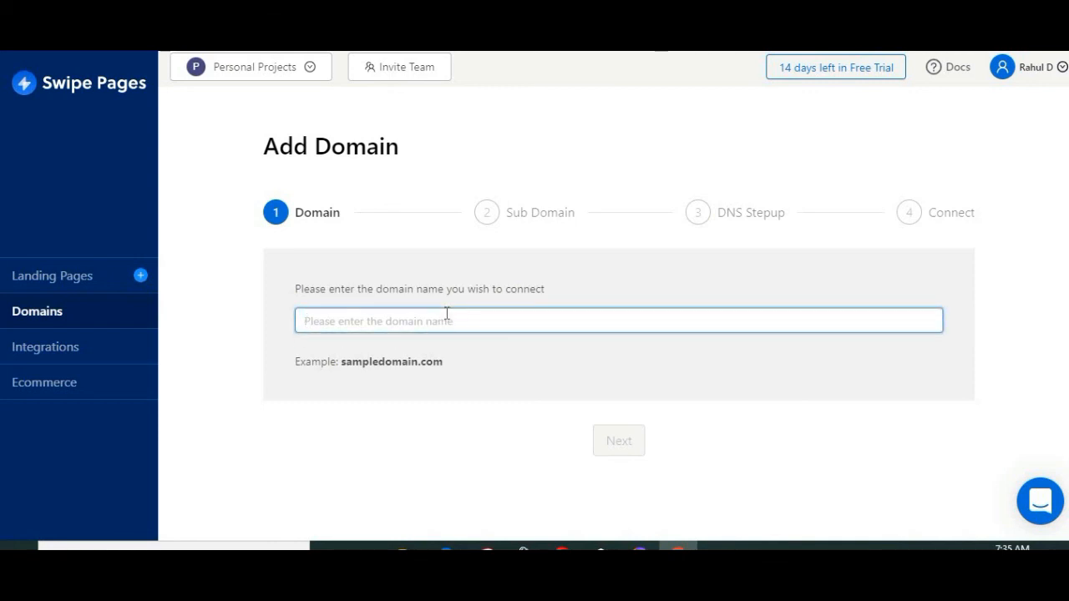
text(sample)
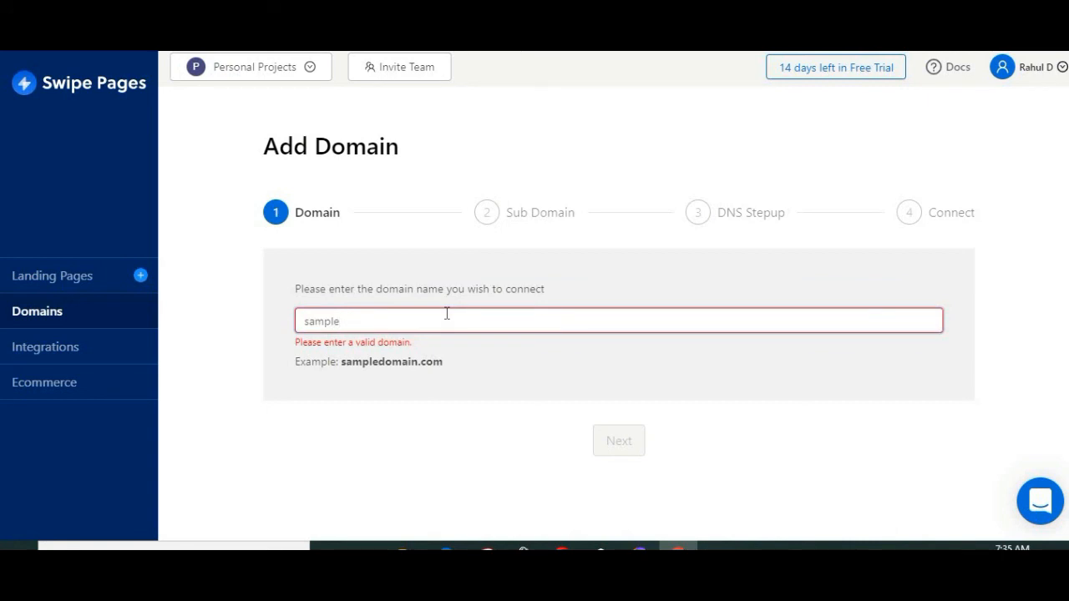
text(domain.in)
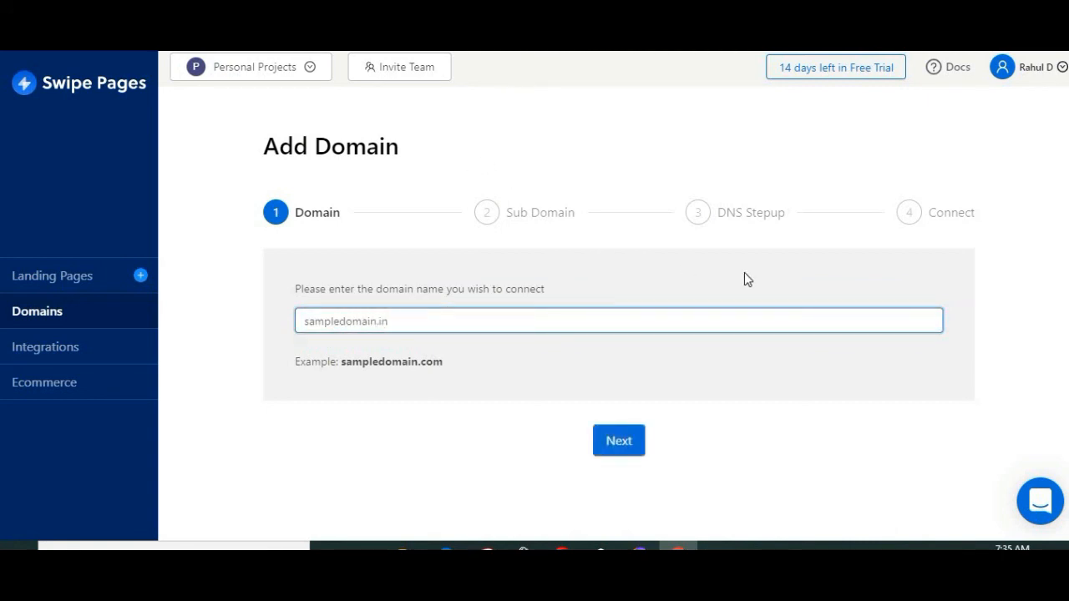
drag(713, 214, 983, 261)
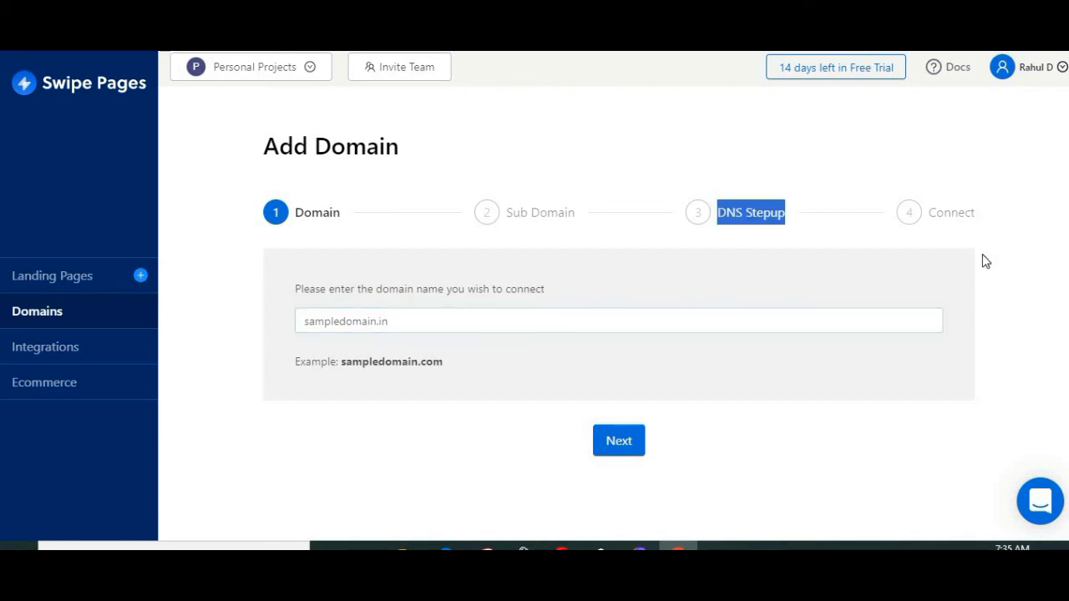
Step: Examine the directly supported integrations and the Zapier and Integromat options, and open the Ecommerce section
click(75, 347)
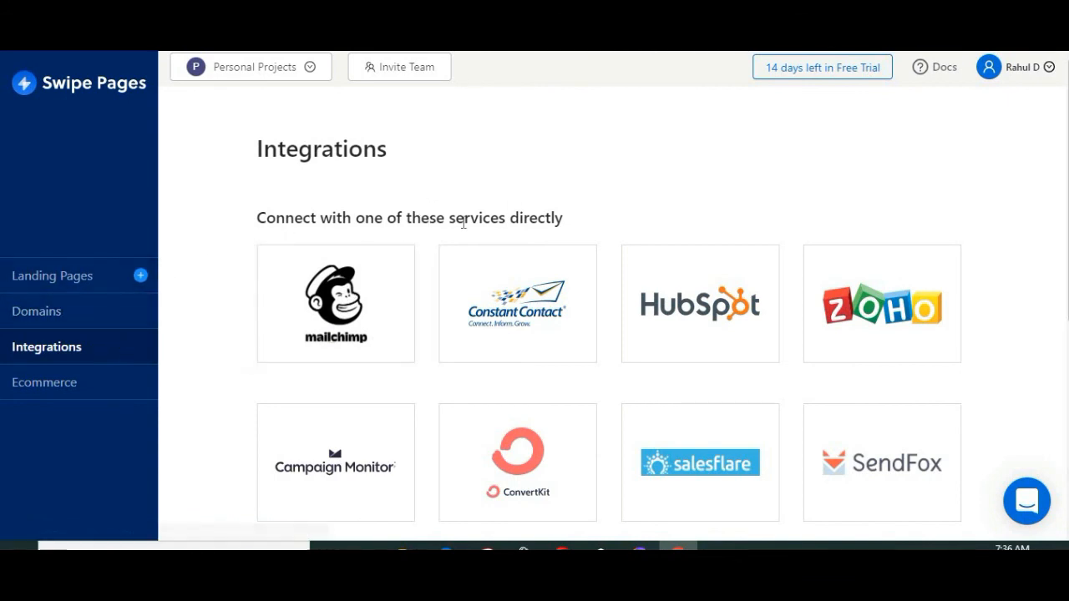
scroll(373, 226, down, 2)
scroll(474, 310, up, 2)
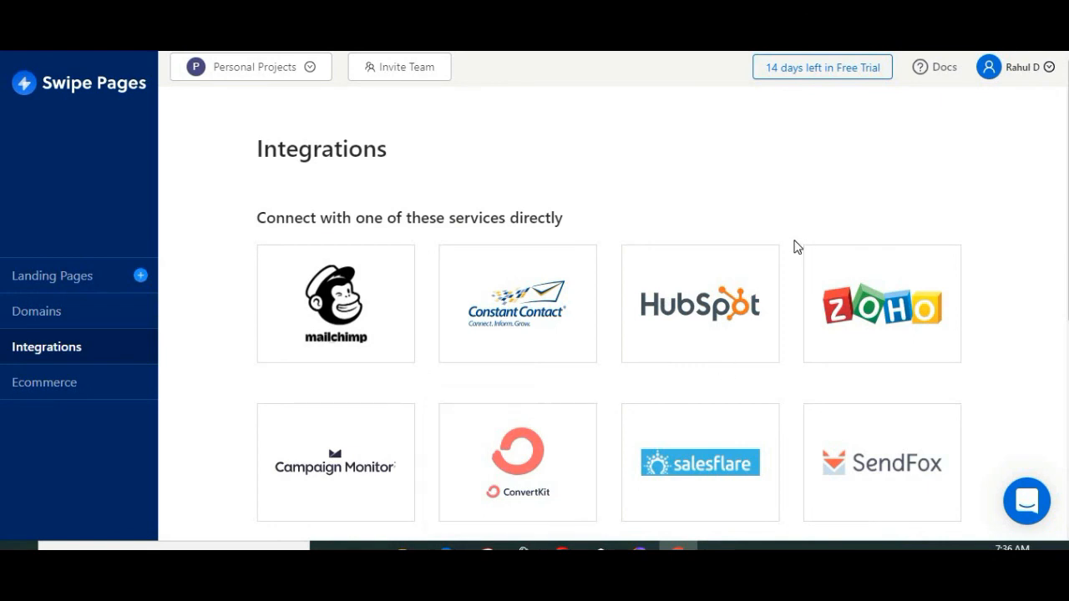
scroll(794, 246, down, 5)
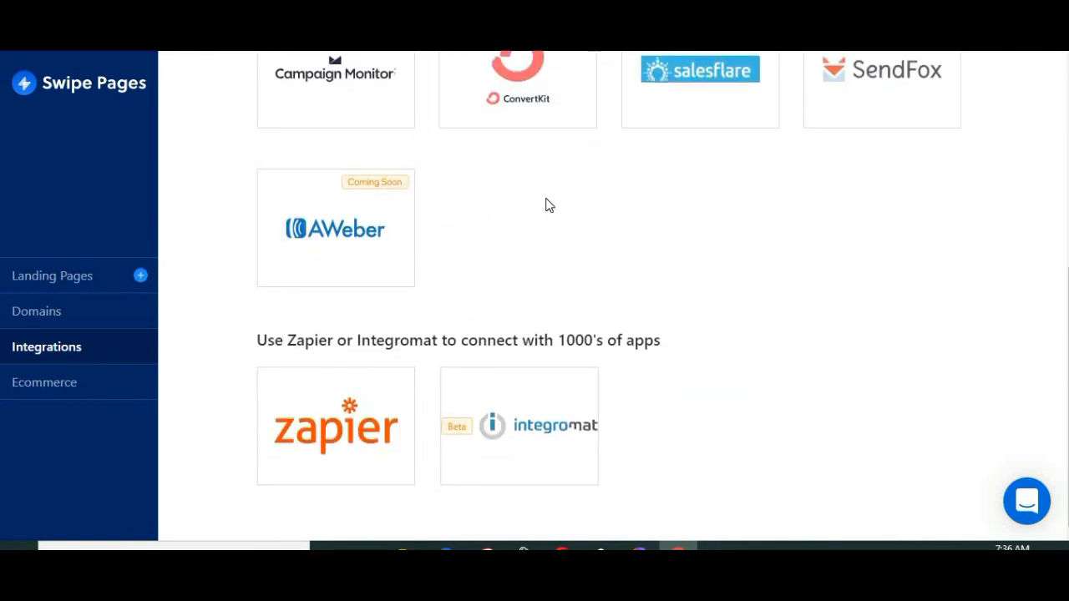
drag(258, 340, 519, 340)
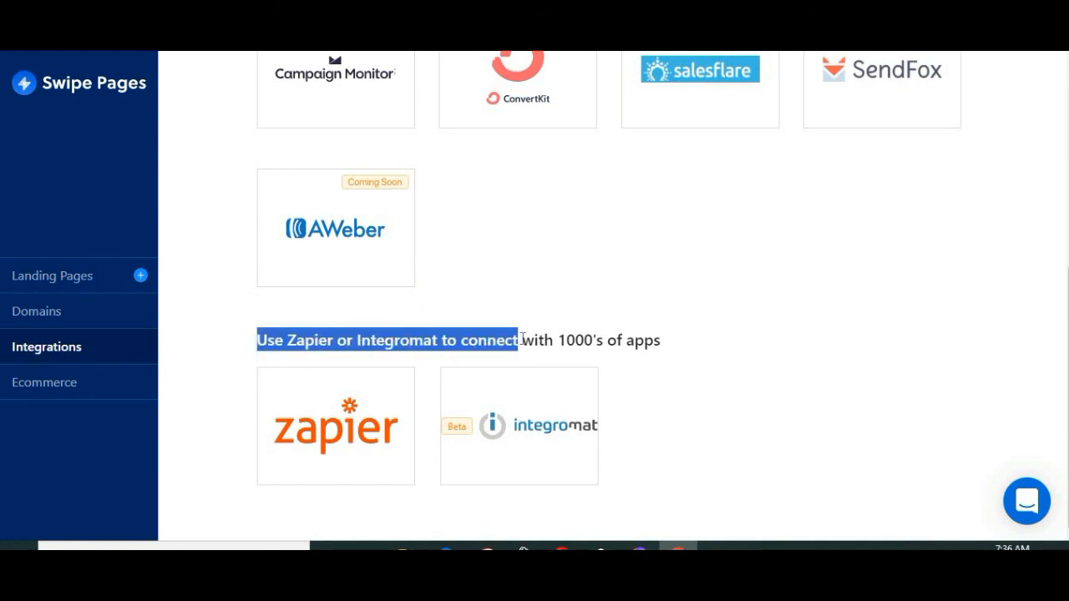
drag(595, 336, 713, 353)
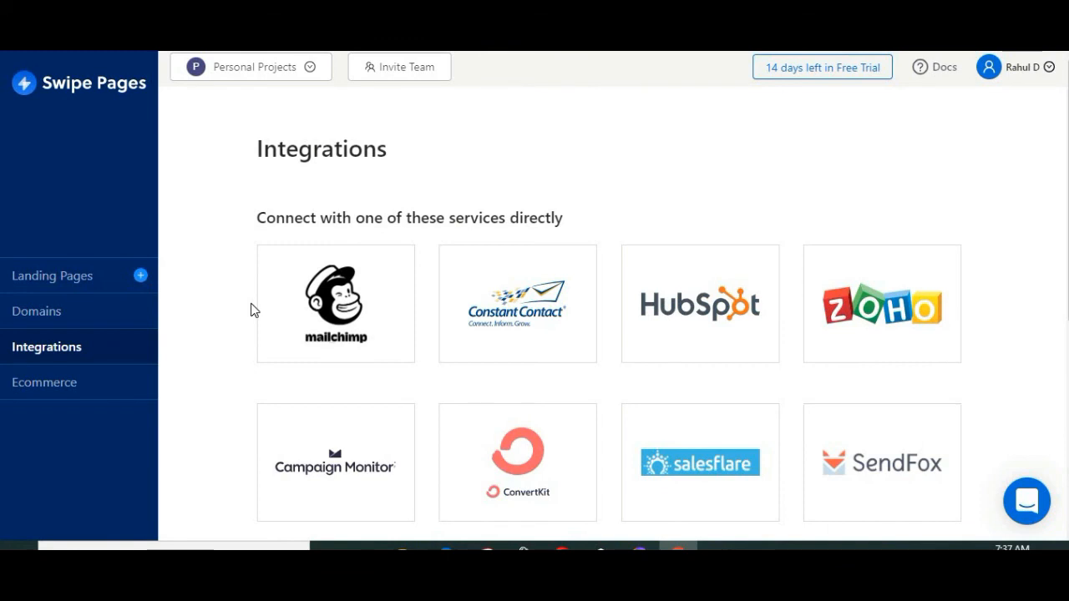
click(56, 386)
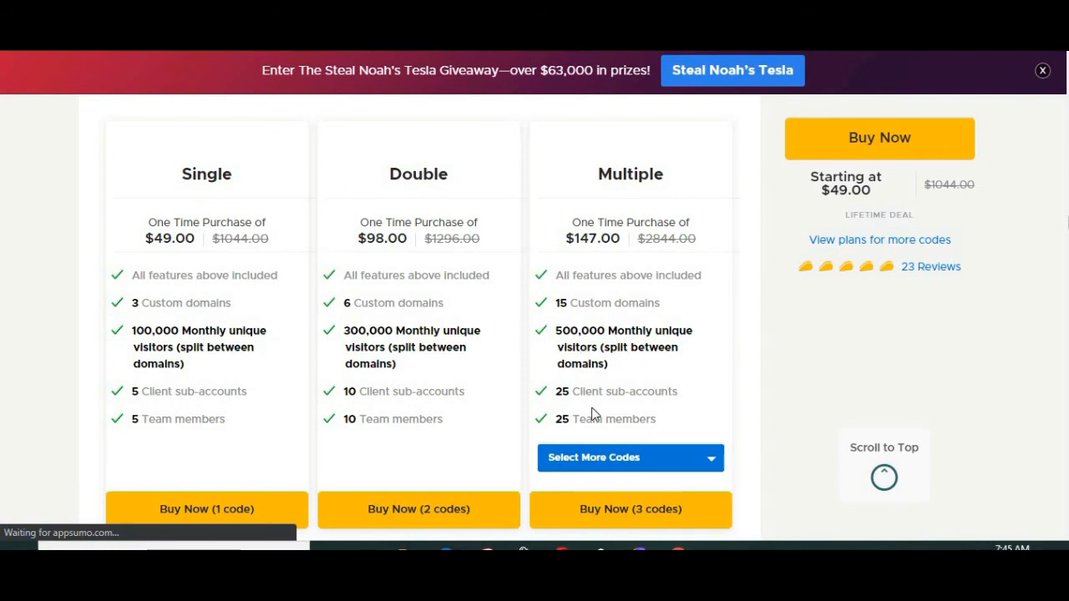
Step: Compare the Single, Double and Multiple lifetime plans and look over the Swipe Pages deal page on AppSumo
scroll(634, 409, up, 5)
scroll(588, 406, down, 6)
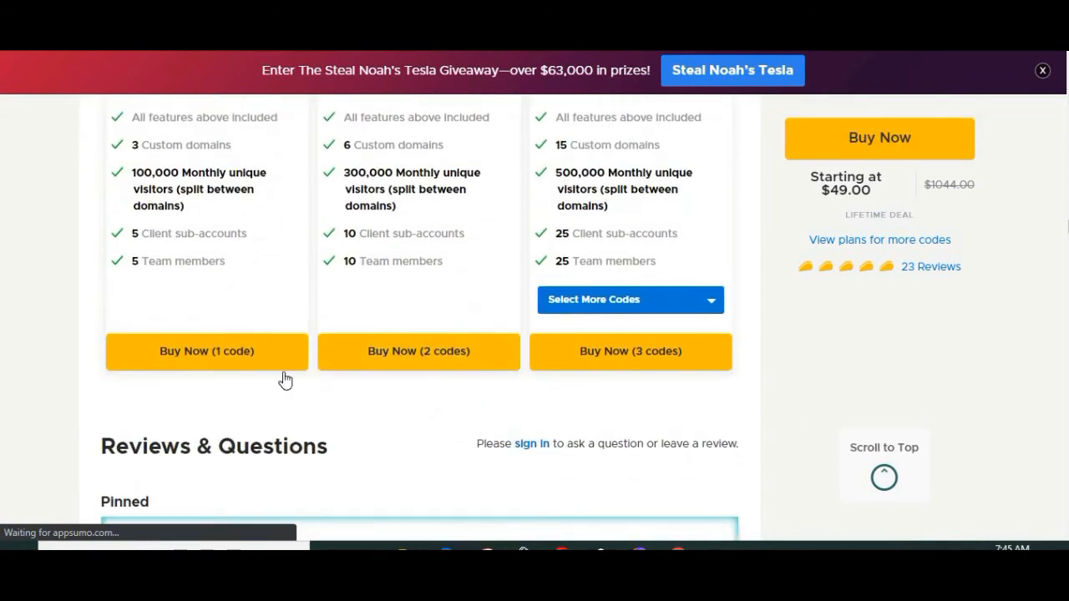
scroll(250, 269, up, 3)
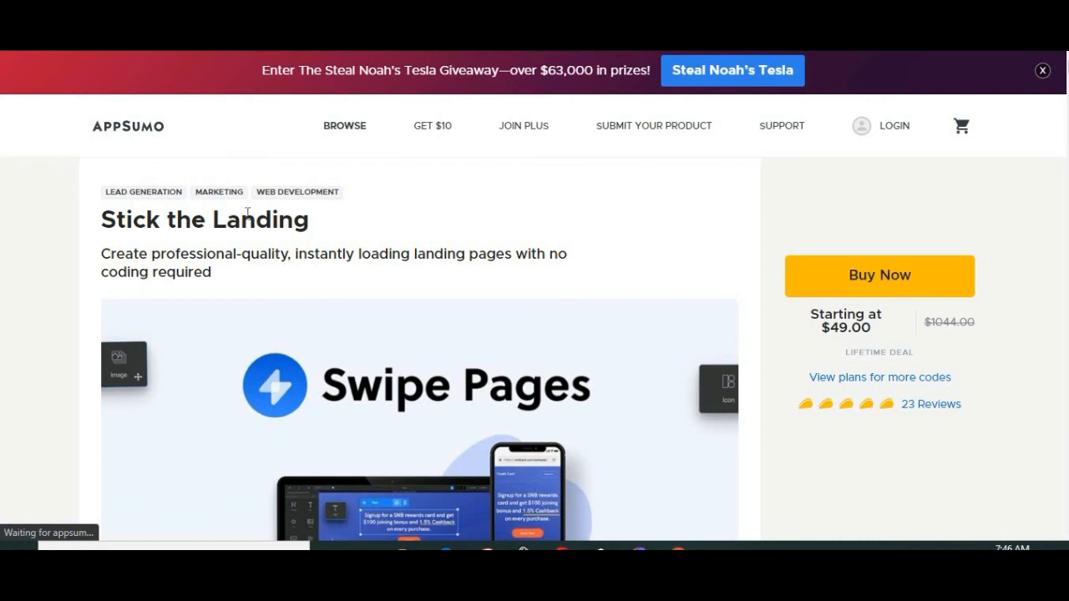
scroll(434, 250, down, 1)
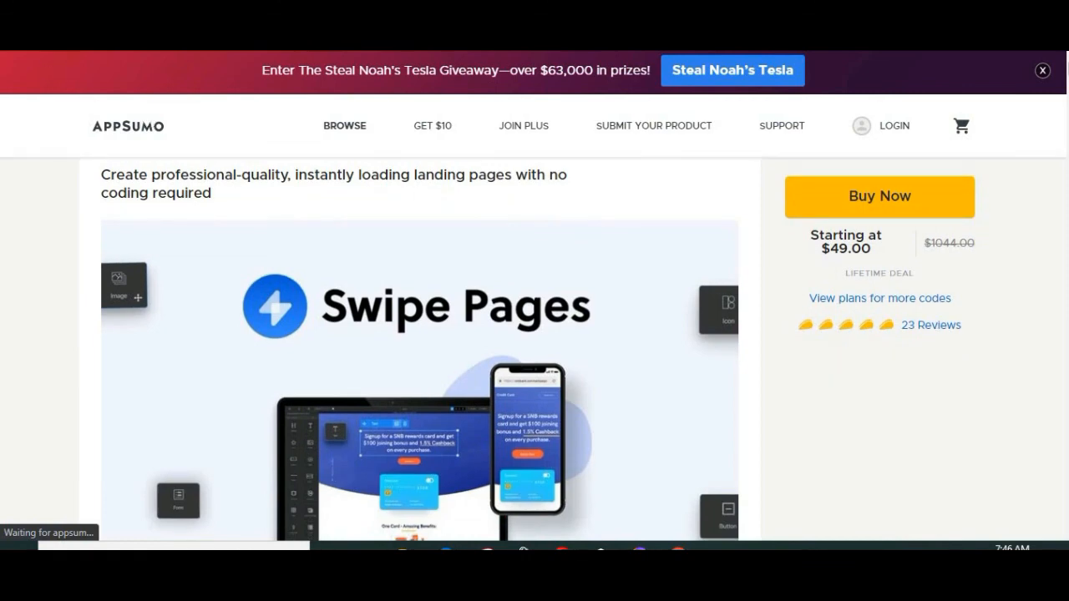